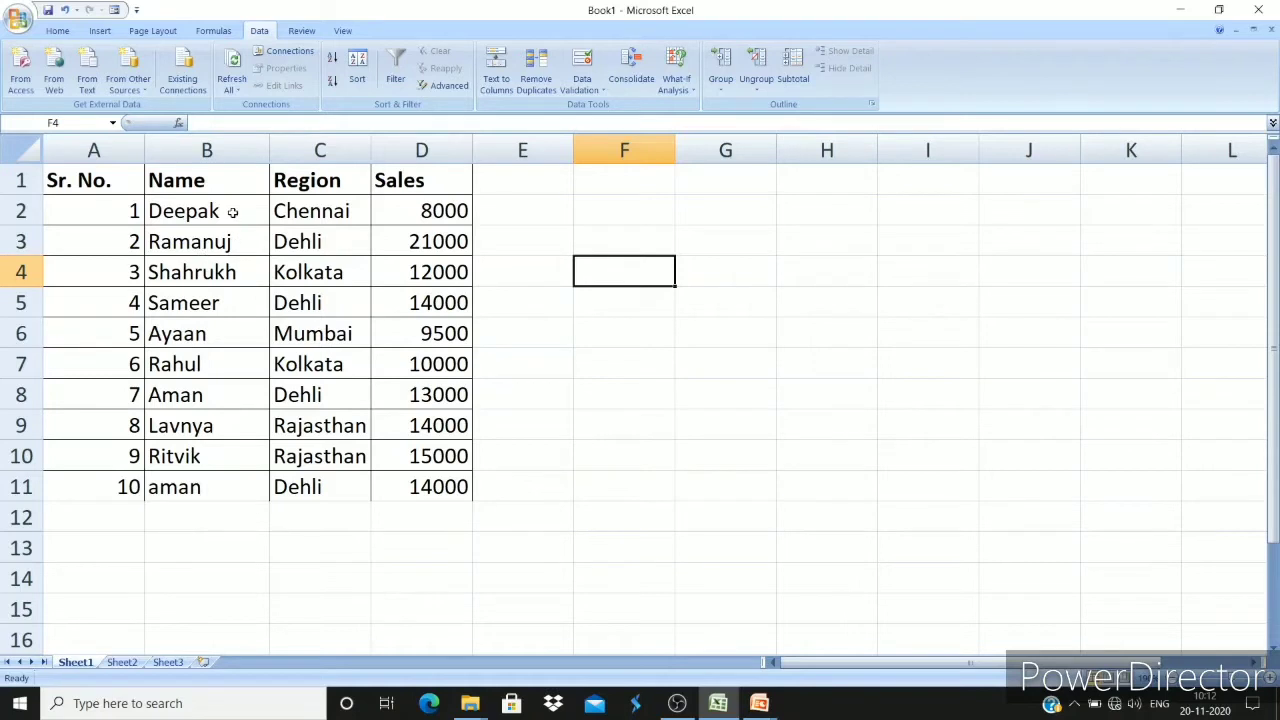
Sort the table by the Name column from A to Z, expanding the selection to the adjacent data.
{"action": "left_click", "coordinate": [226, 149]}
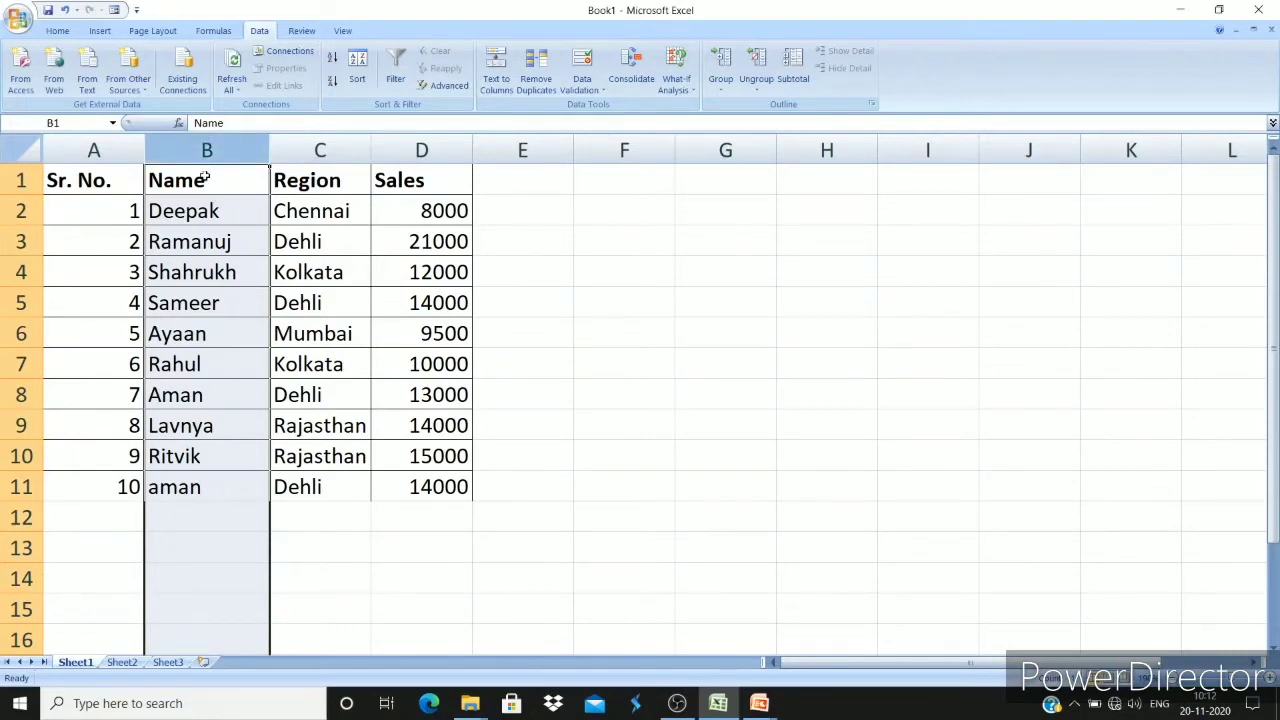
{"action": "left_click", "coordinate": [57, 31]}
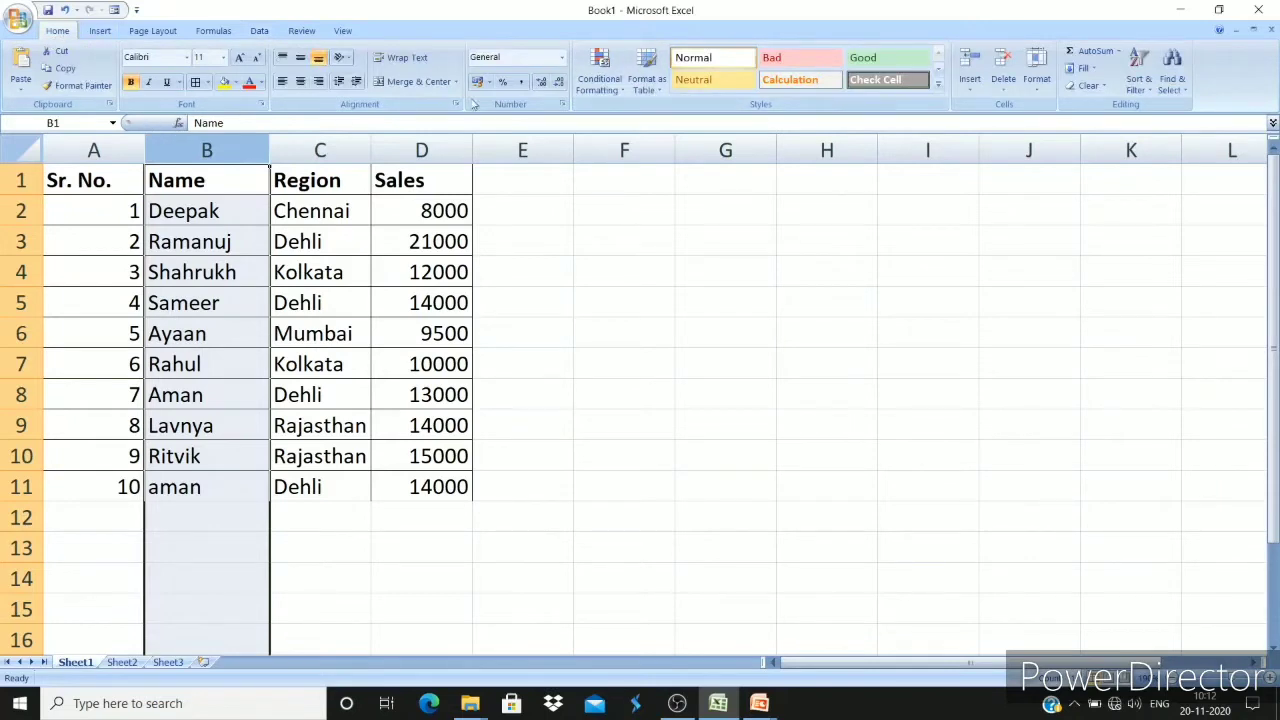
{"action": "left_click", "coordinate": [1151, 95]}
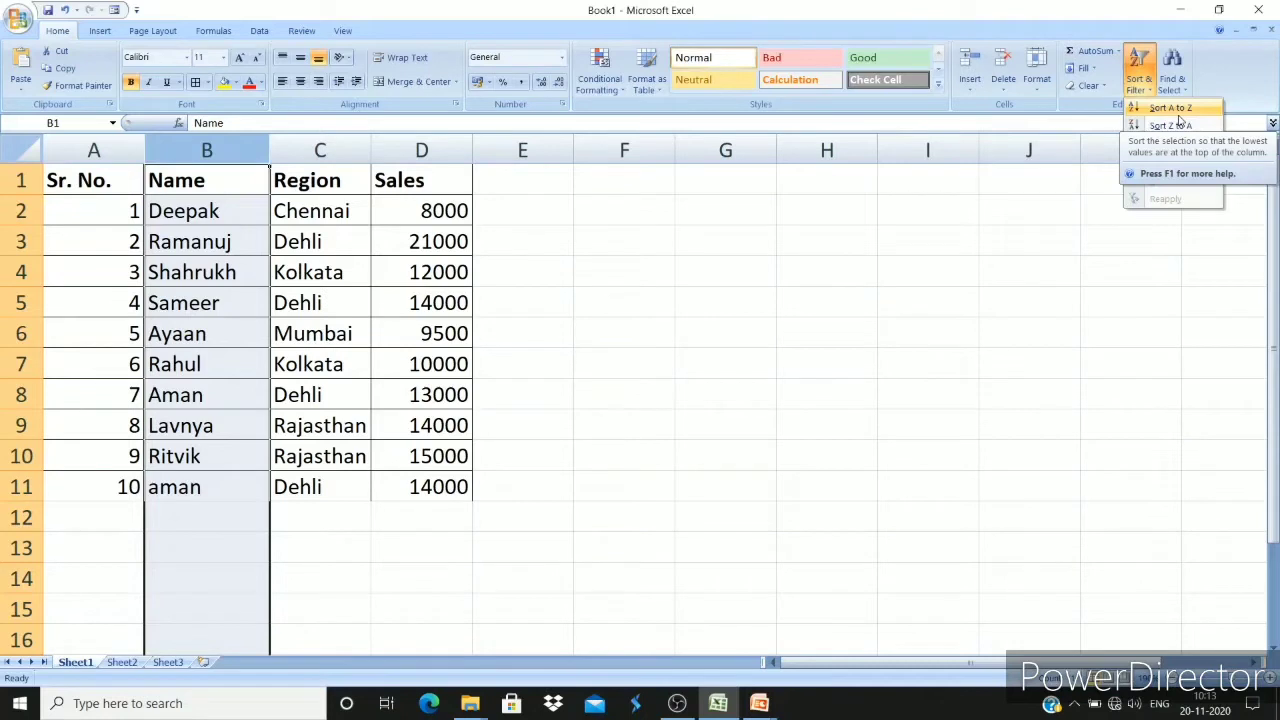
{"action": "left_click", "coordinate": [1178, 112]}
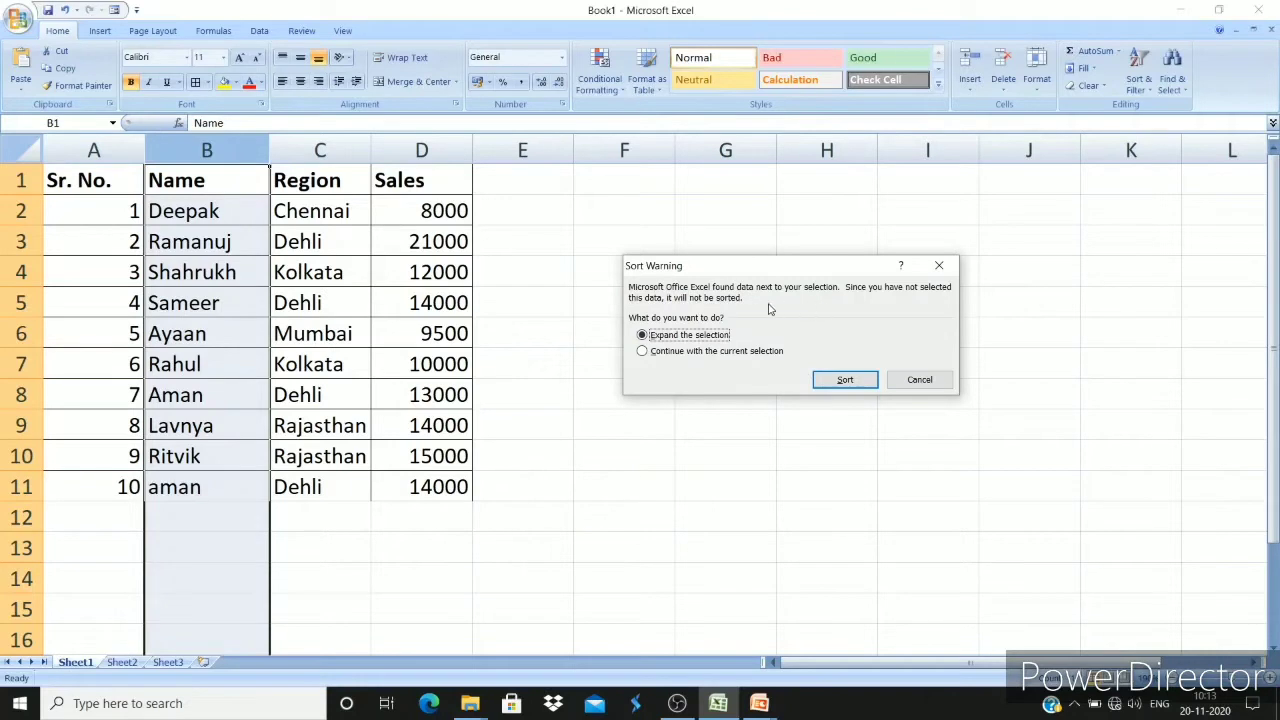
{"action": "left_click", "coordinate": [846, 380]}
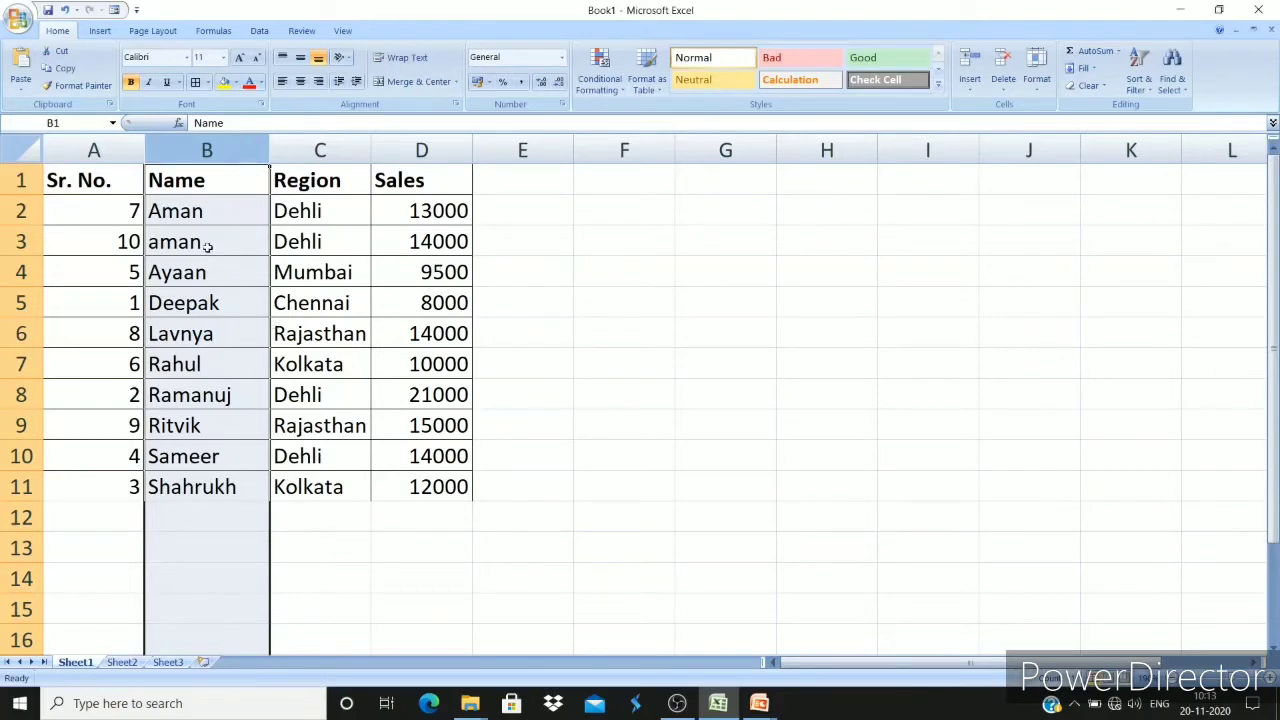
Sort the Name column from Z to A, expanding the selection so the other columns follow.
{"action": "left_click", "coordinate": [1147, 90]}
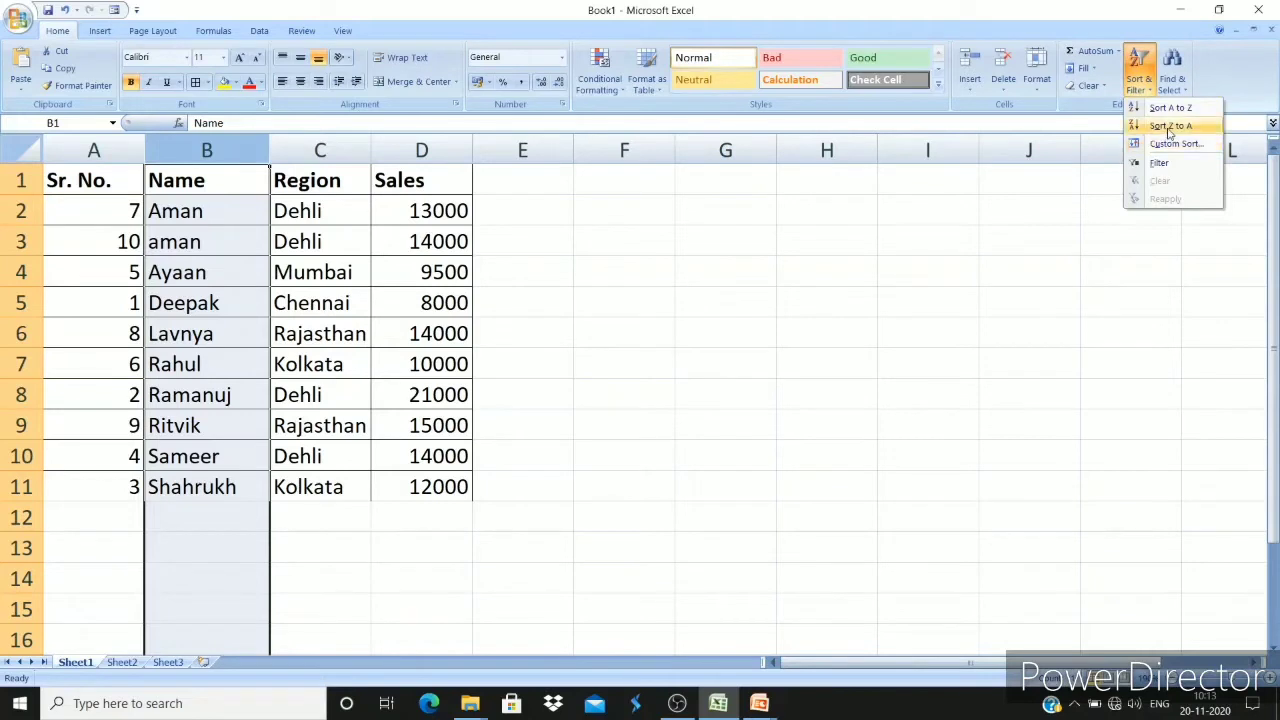
{"action": "left_click", "coordinate": [1170, 126]}
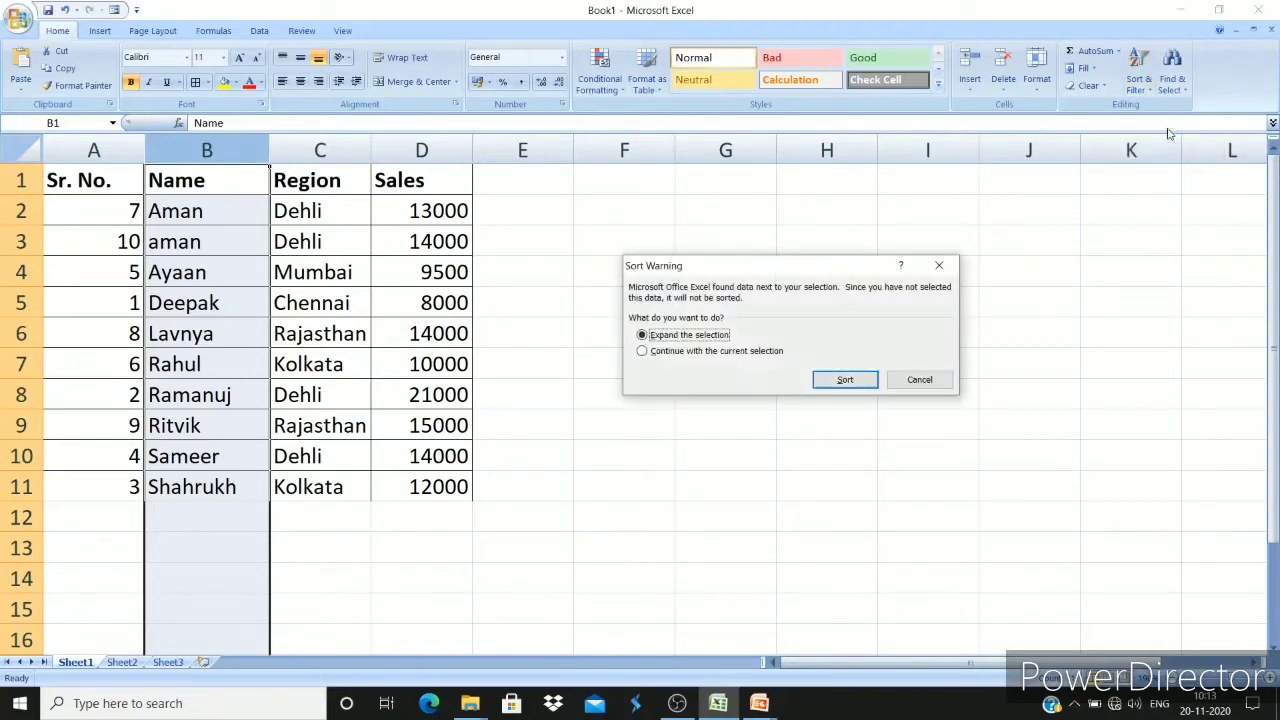
{"action": "left_click", "coordinate": [845, 380]}
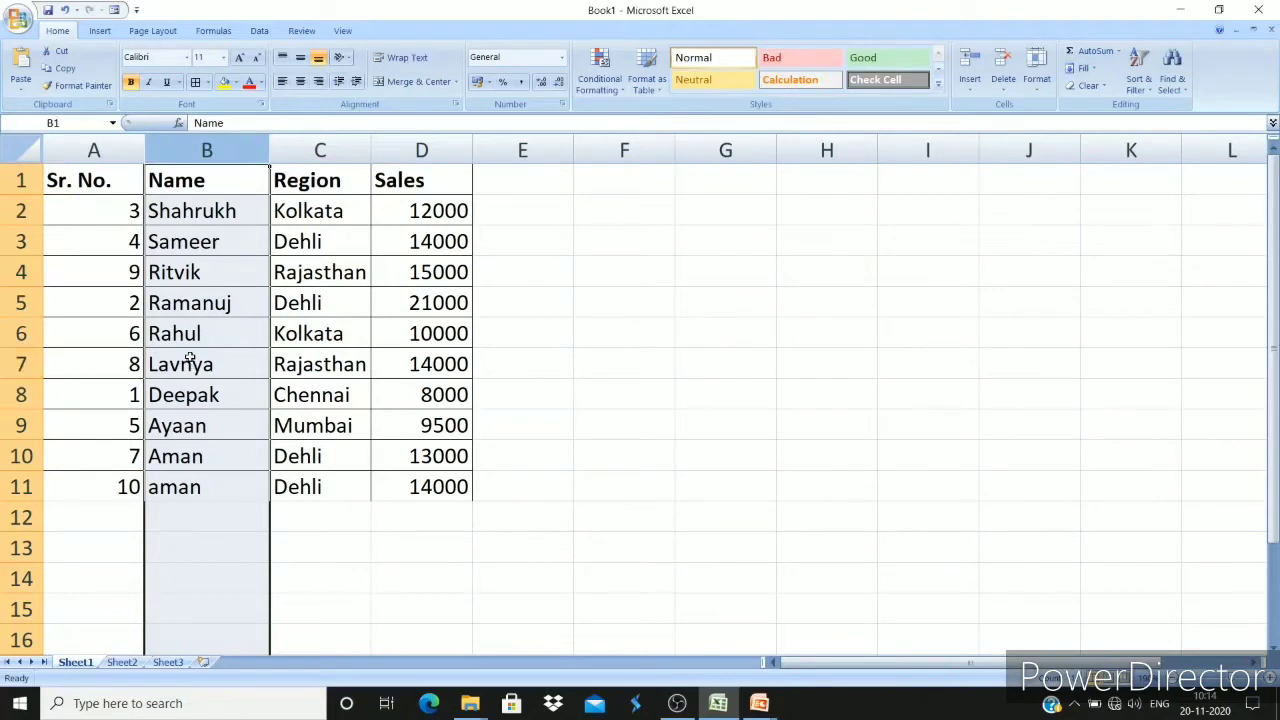
Return the Name column to A to Z order, expanding the selection to keep the rows together.
{"action": "left_click", "coordinate": [1138, 84]}
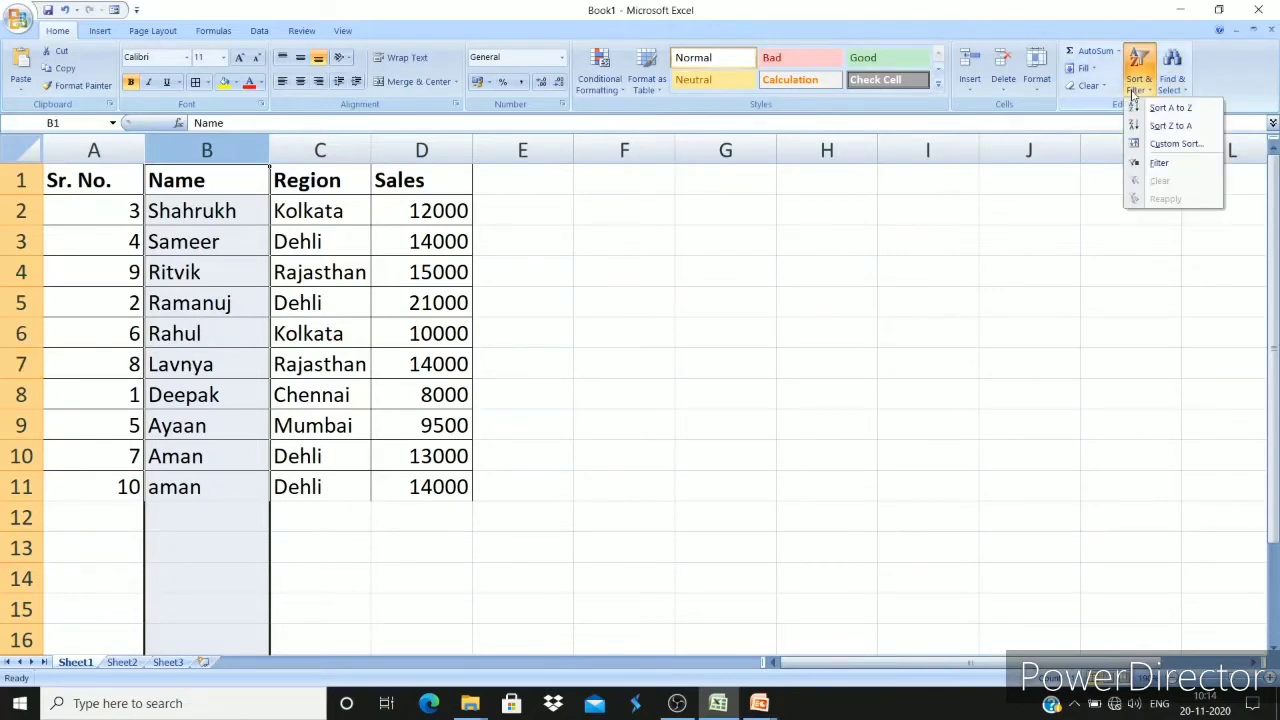
{"action": "left_click", "coordinate": [1145, 110]}
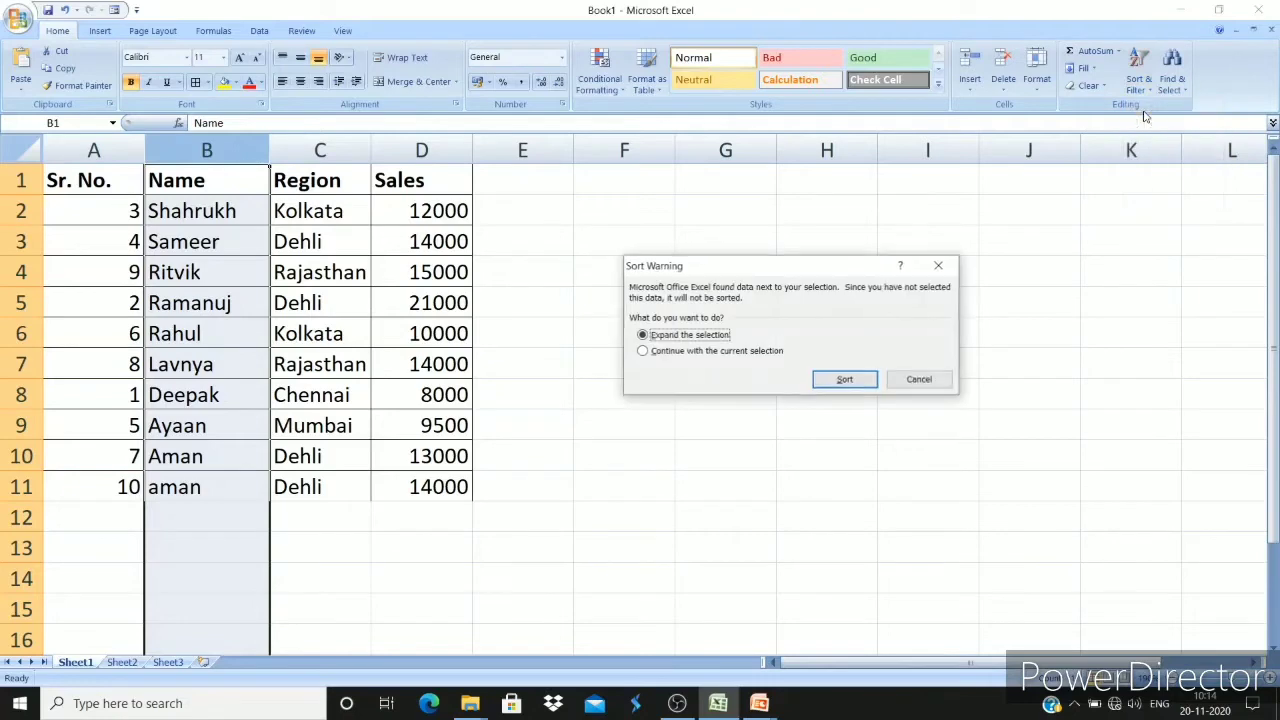
{"action": "left_click", "coordinate": [845, 383]}
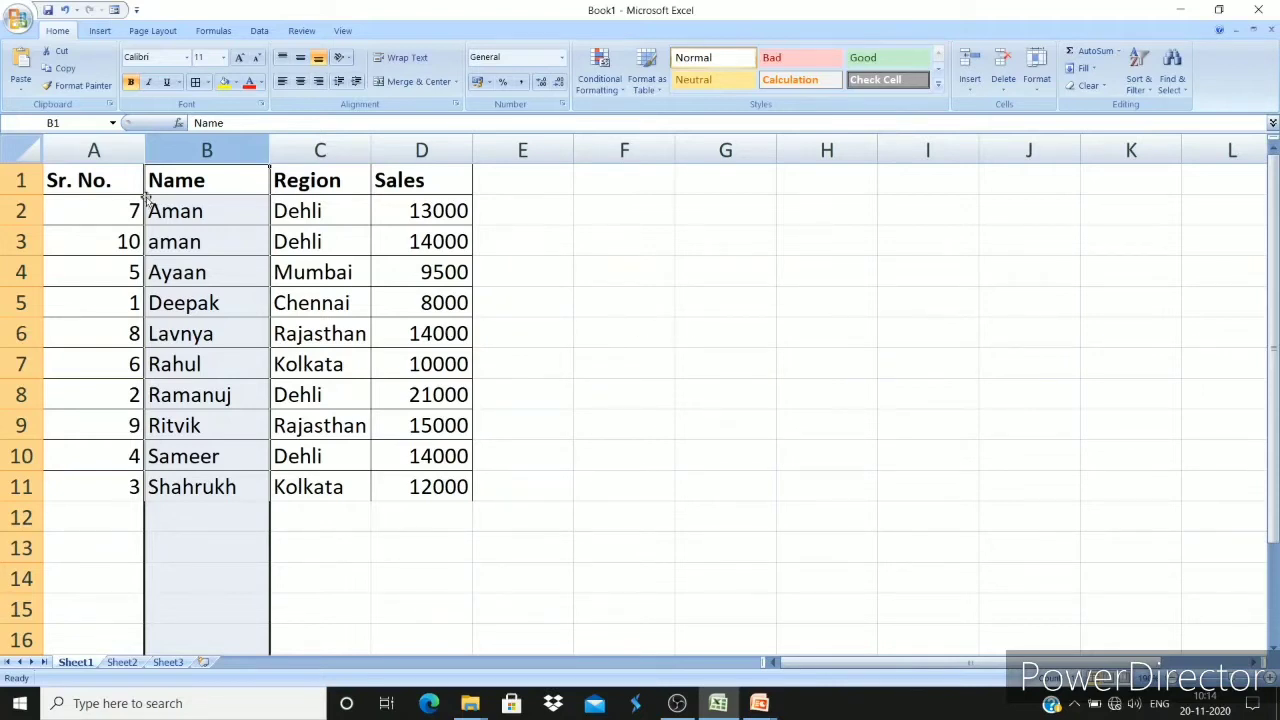
Sort the whole table A1:D11 by Sr. No. from smallest to largest.
{"action": "left_click_drag", "start_coordinate": [82, 174], "coordinate": [408, 474]}
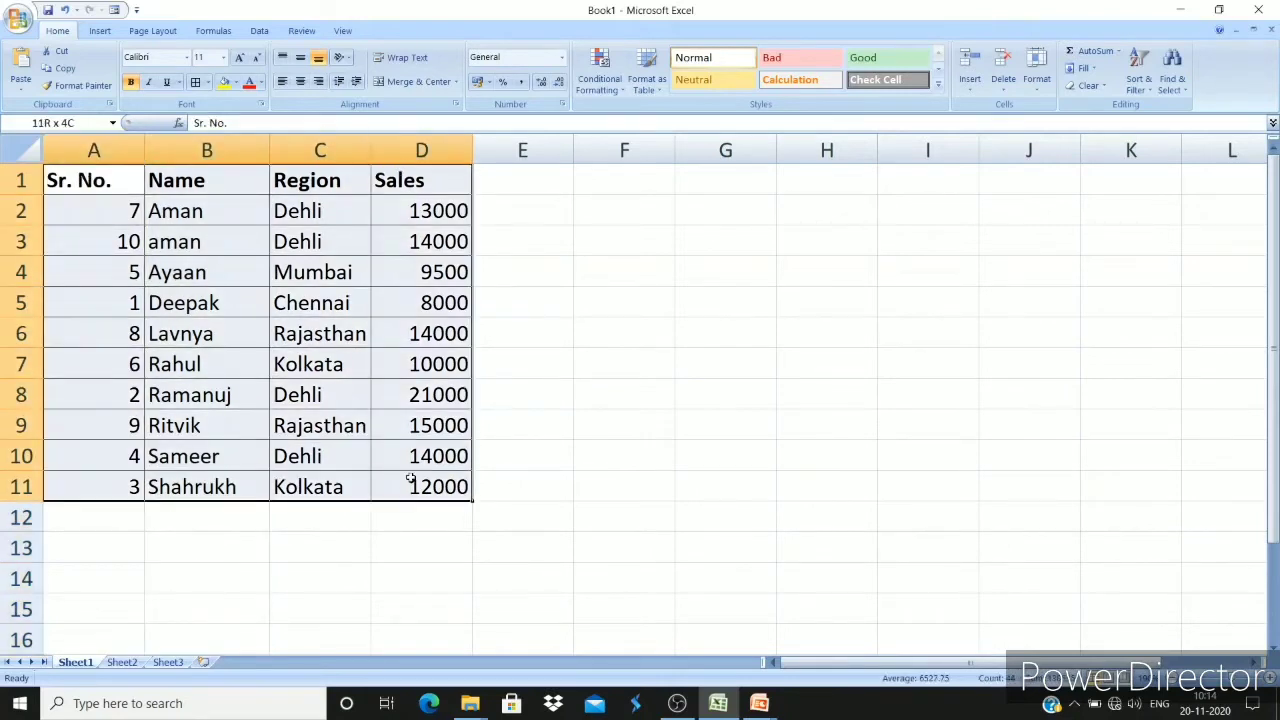
{"action": "left_click", "coordinate": [1136, 86]}
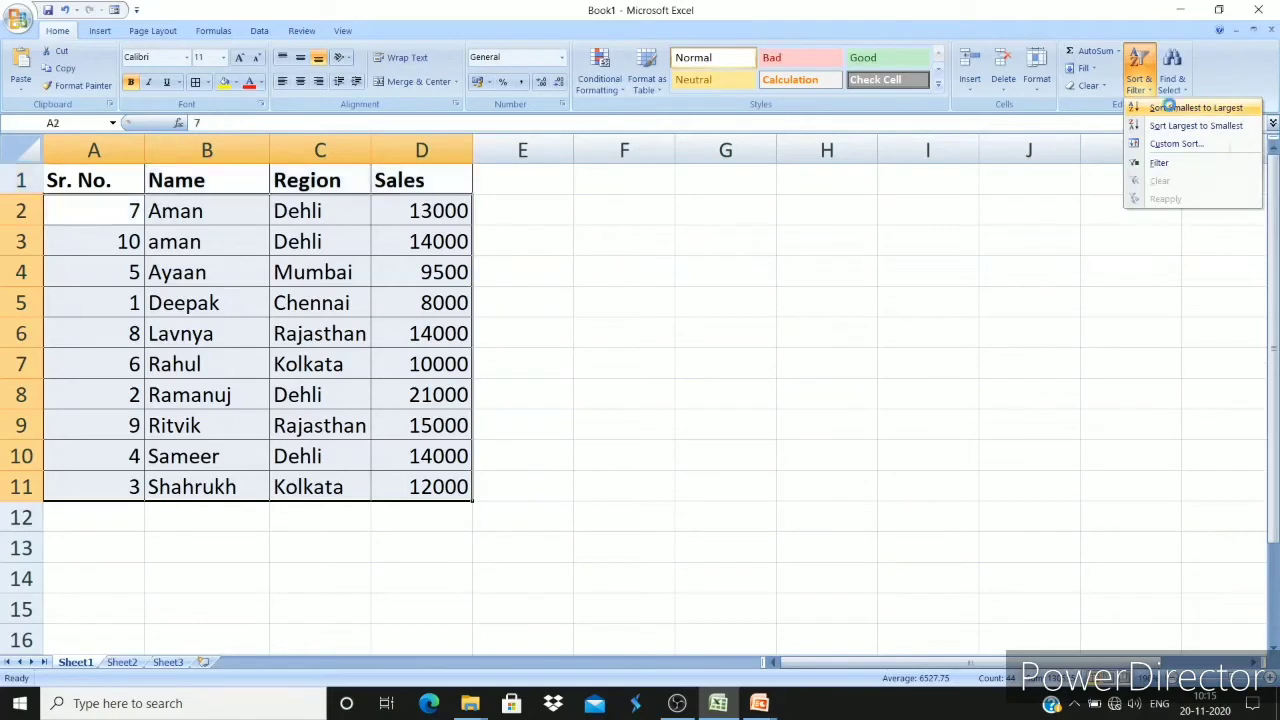
{"action": "left_click", "coordinate": [1166, 108]}
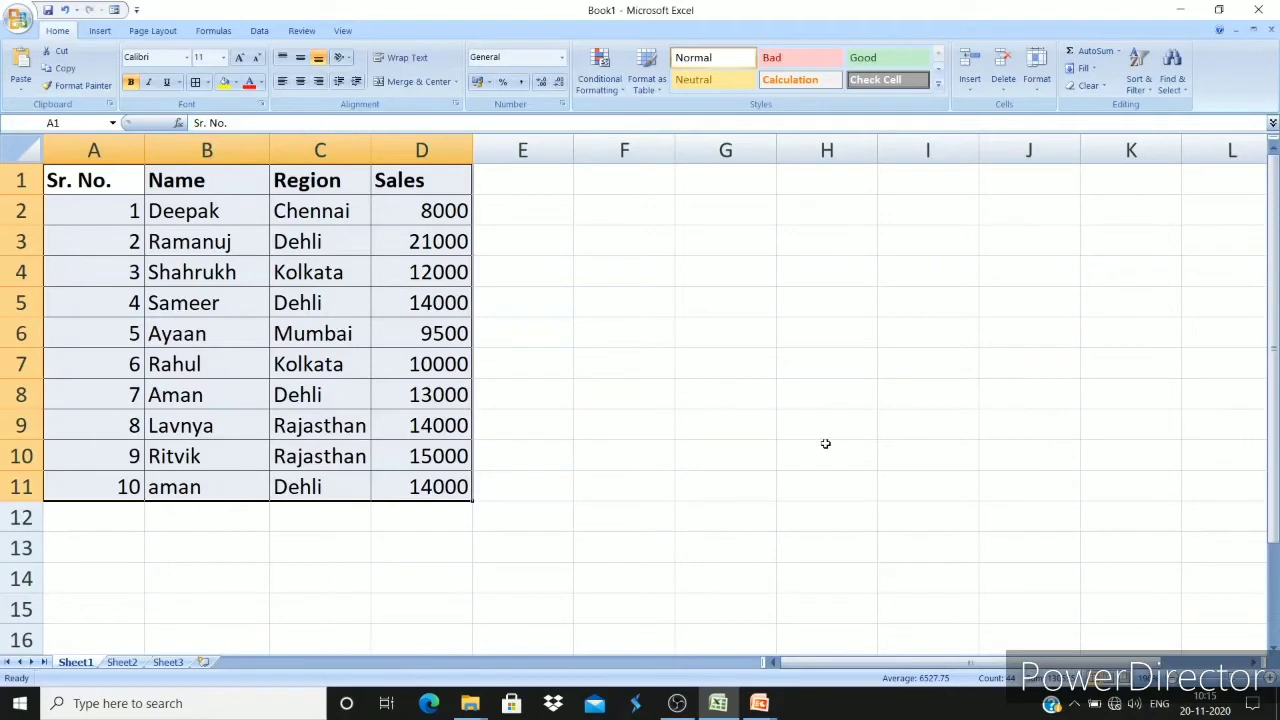
{"action": "left_click", "coordinate": [660, 295]}
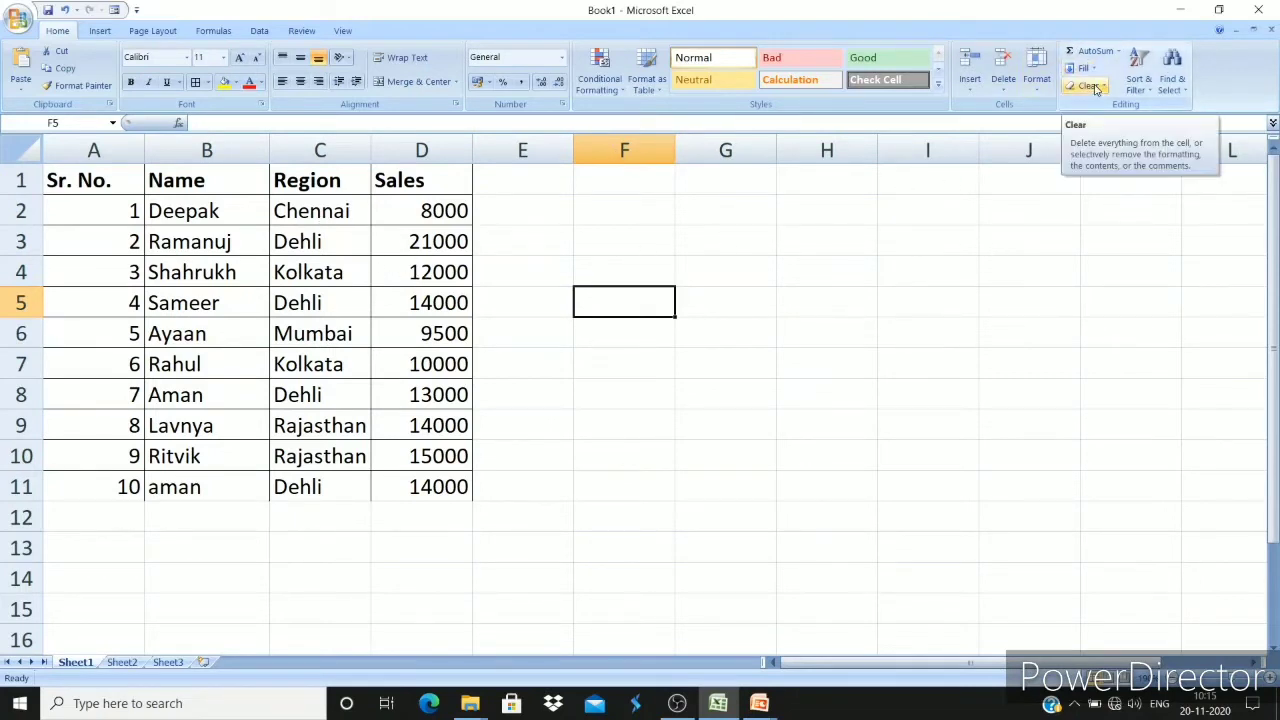
{"action": "left_click", "coordinate": [1145, 88]}
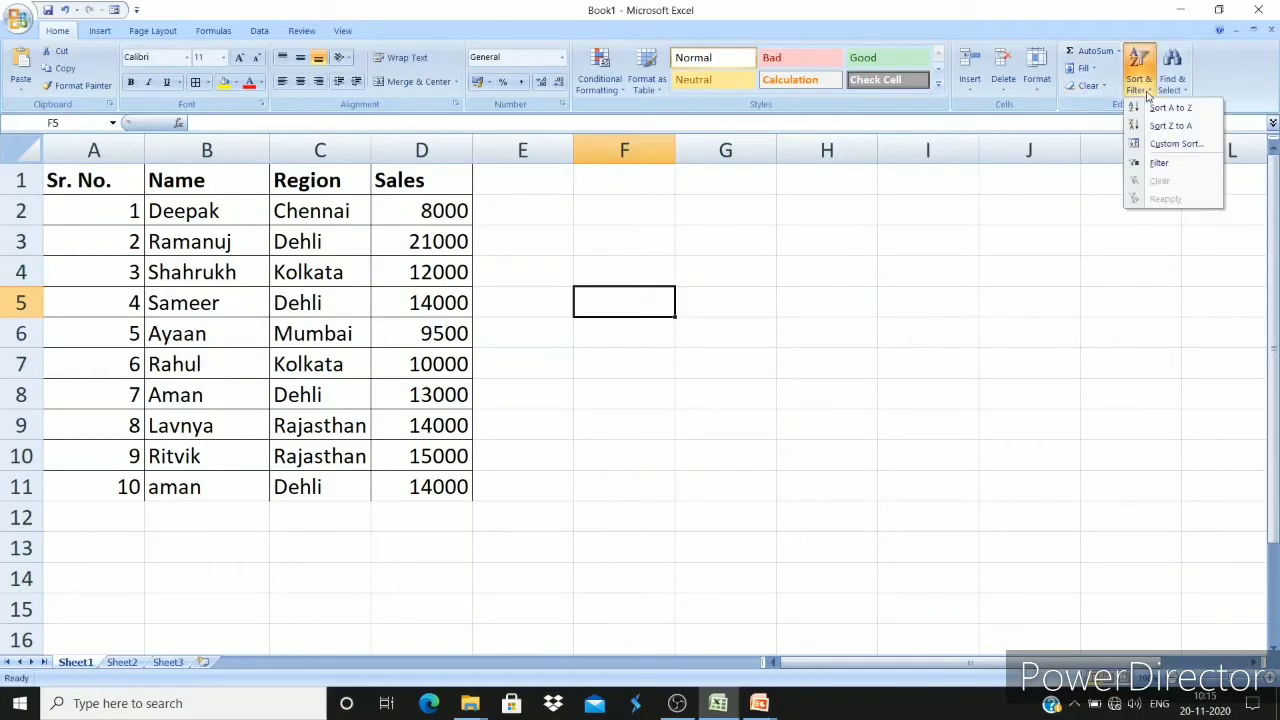
{"action": "left_click", "coordinate": [1172, 146]}
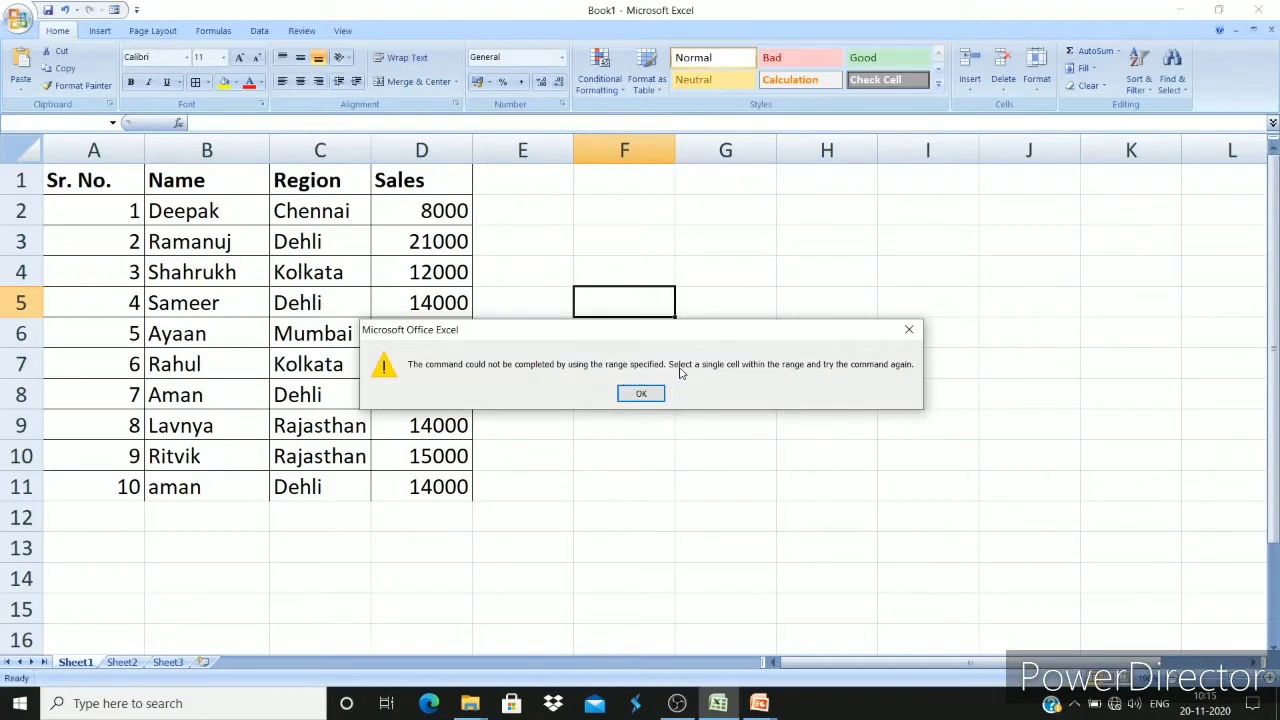
{"action": "left_click", "coordinate": [645, 393]}
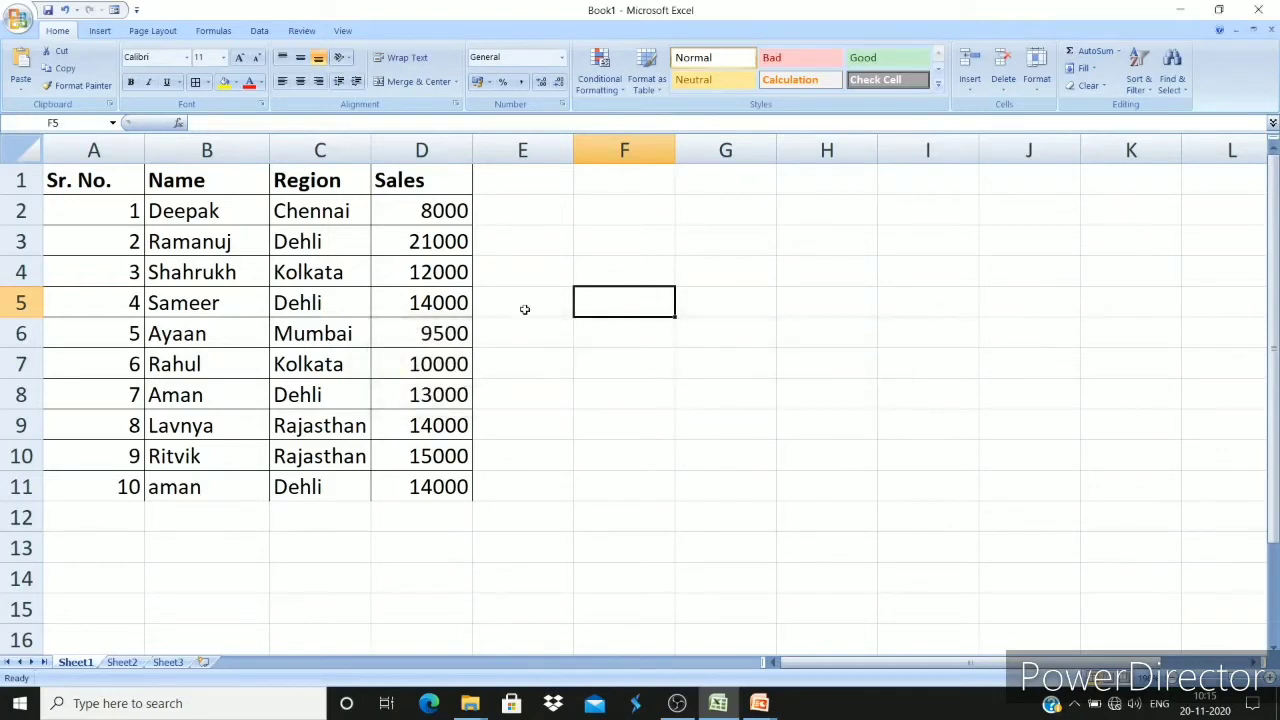
Open Custom Sort for the range A1:D11, then shrink and move the dialog so the table data stays in view.
{"action": "left_click_drag", "start_coordinate": [93, 177], "coordinate": [411, 486]}
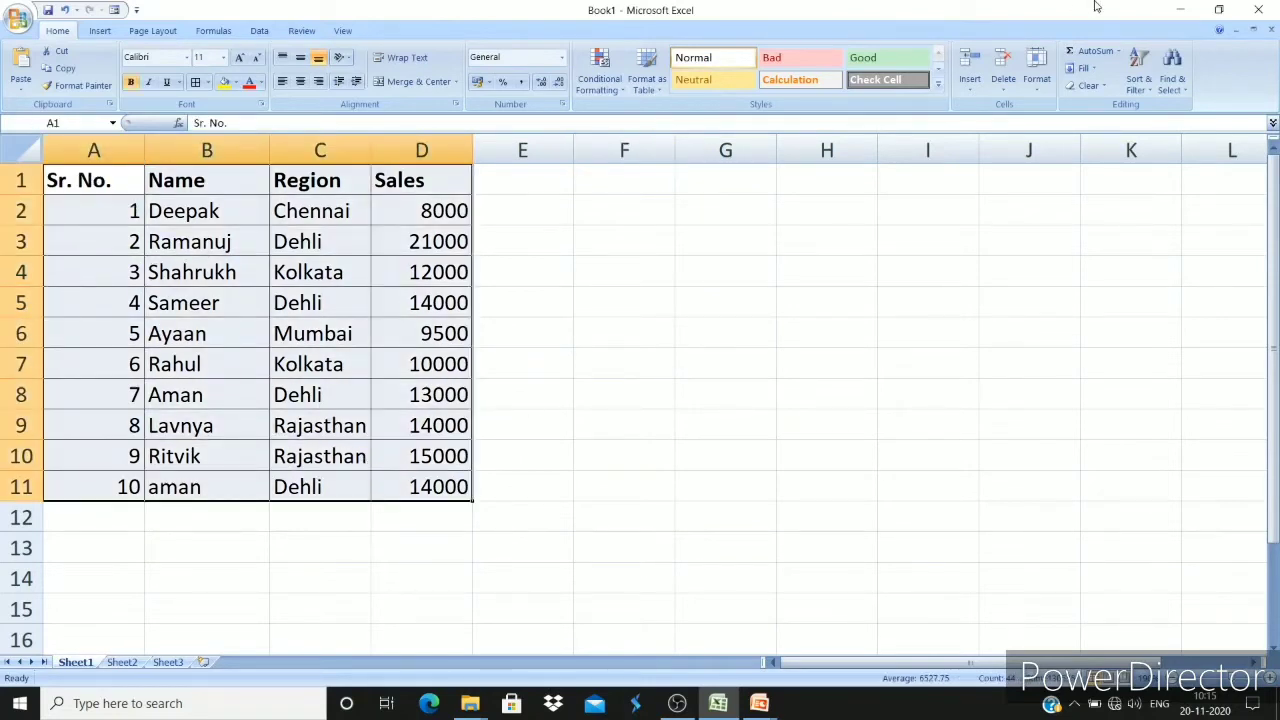
{"action": "left_click", "coordinate": [1140, 78]}
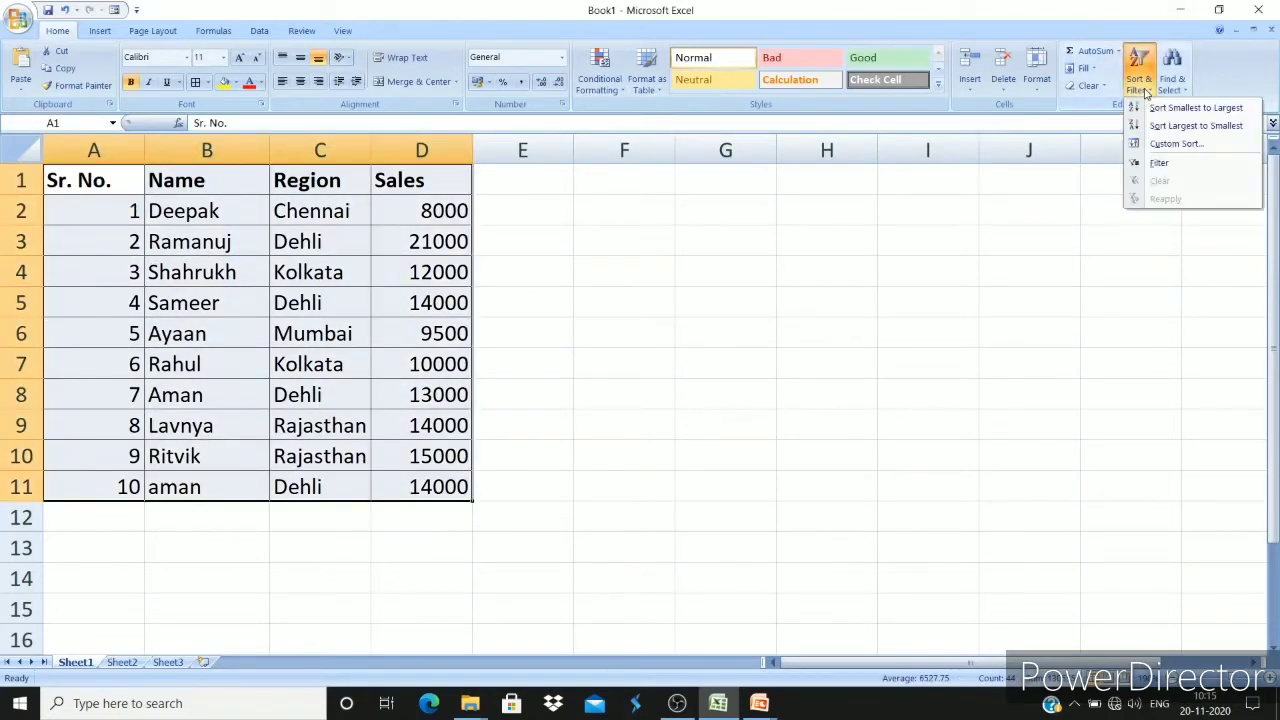
{"action": "left_click", "coordinate": [1171, 144]}
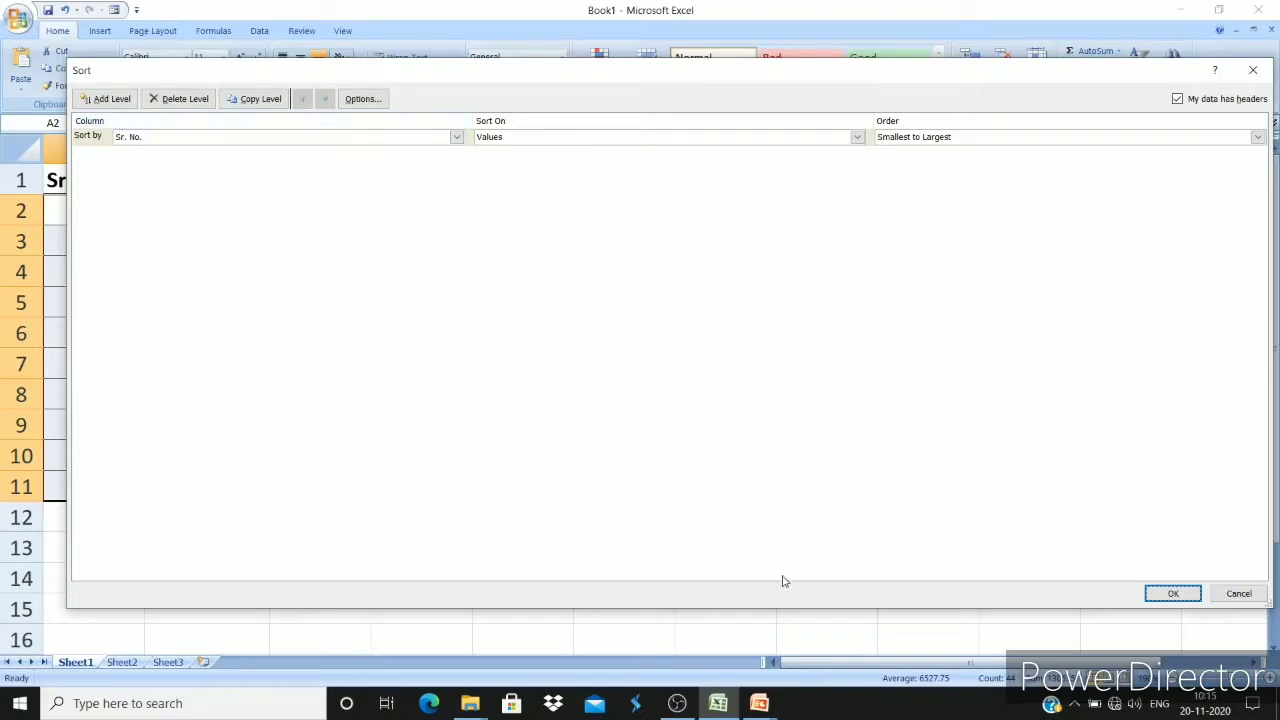
{"action": "left_click_drag", "start_coordinate": [807, 608], "coordinate": [784, 358]}
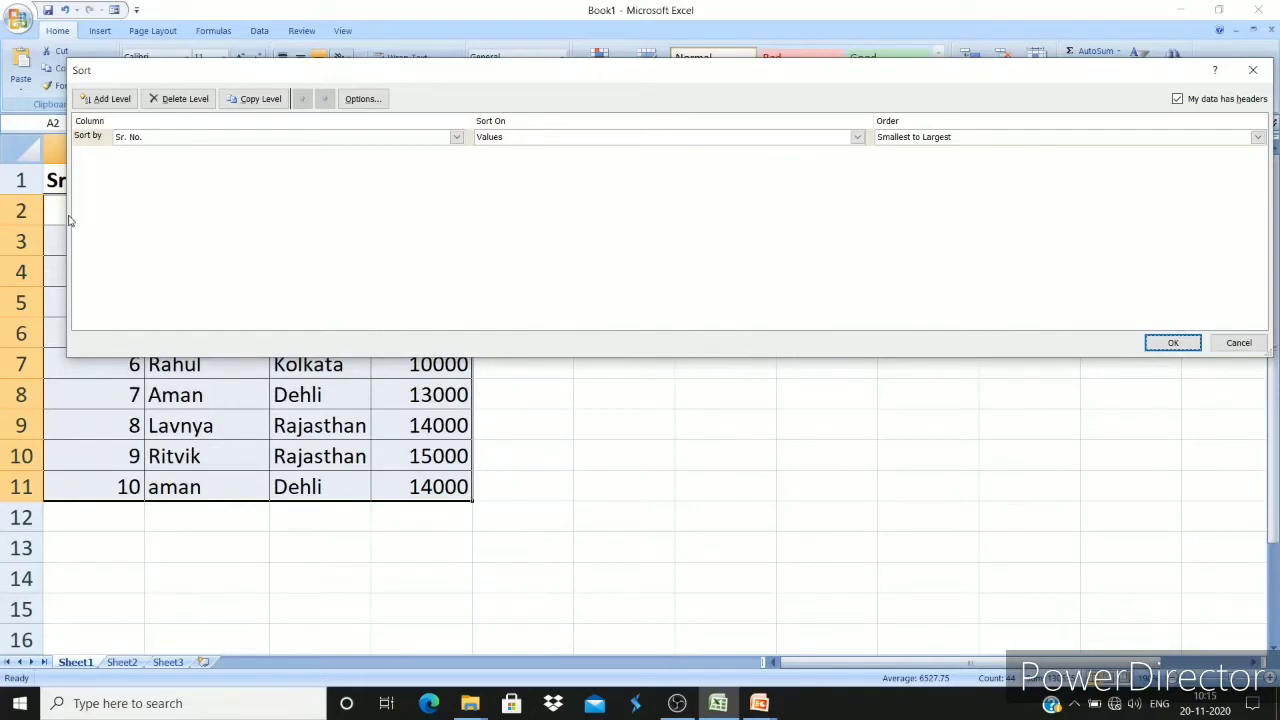
{"action": "left_click_drag", "start_coordinate": [67, 212], "coordinate": [735, 210]}
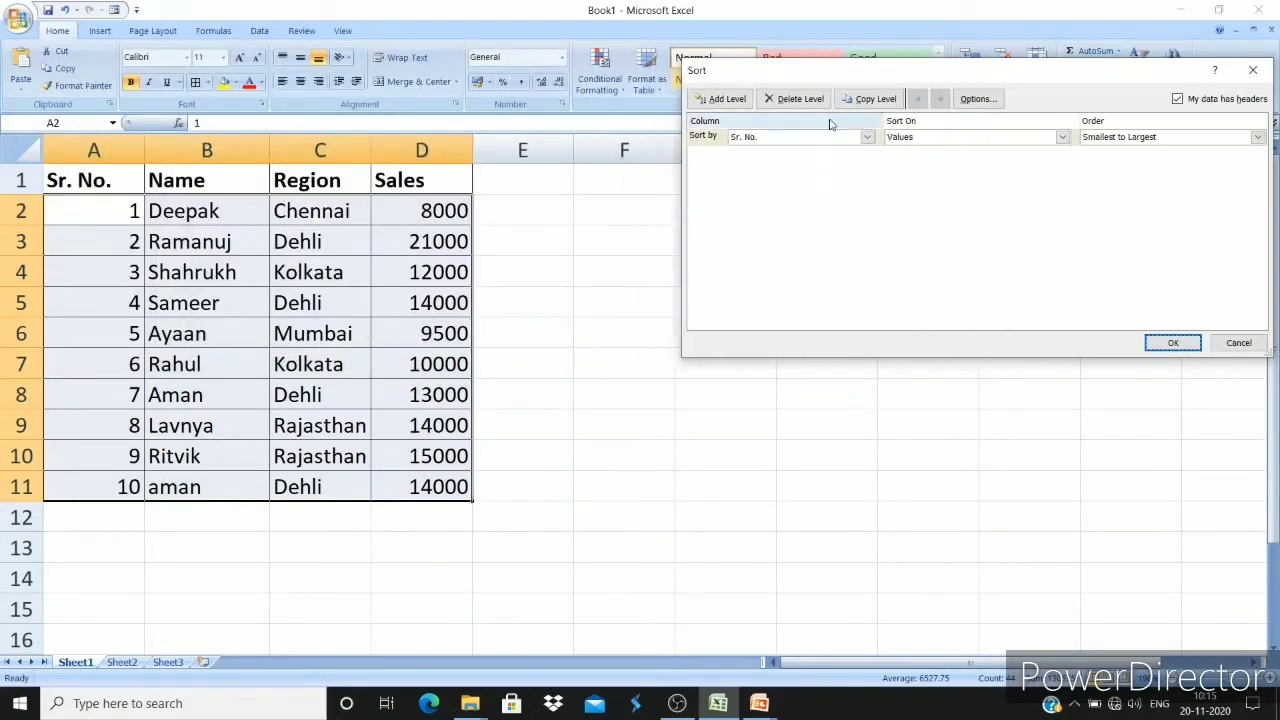
{"action": "left_click_drag", "start_coordinate": [852, 63], "coordinate": [626, 137]}
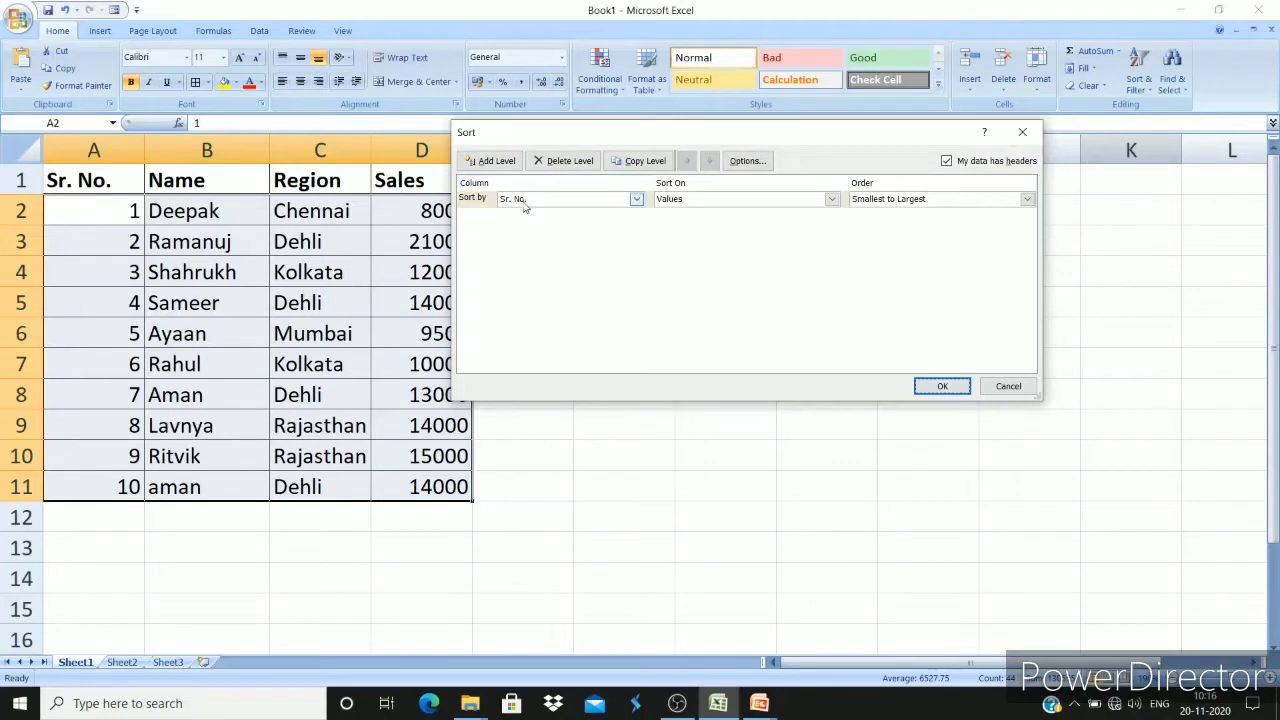
Custom sort the table by Sales on values, smallest to largest, with the data-has-headers option on.
{"action": "left_click", "coordinate": [740, 200]}
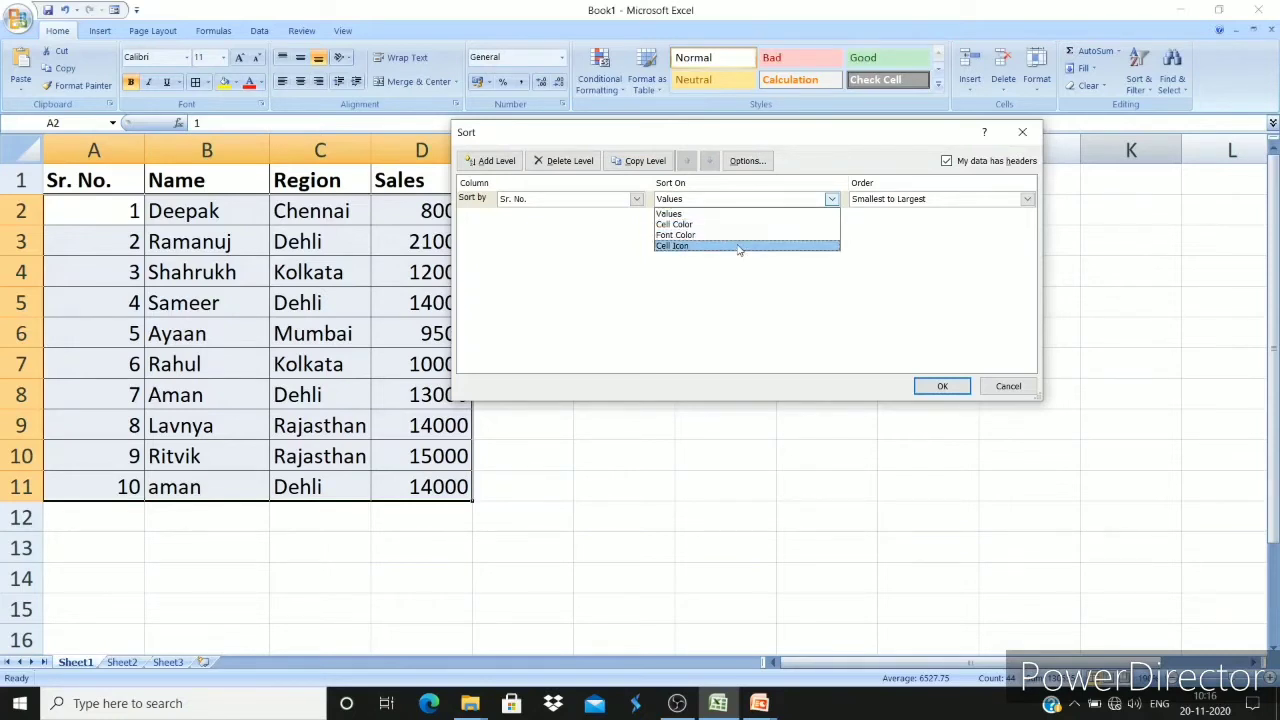
{"action": "left_click", "coordinate": [749, 214]}
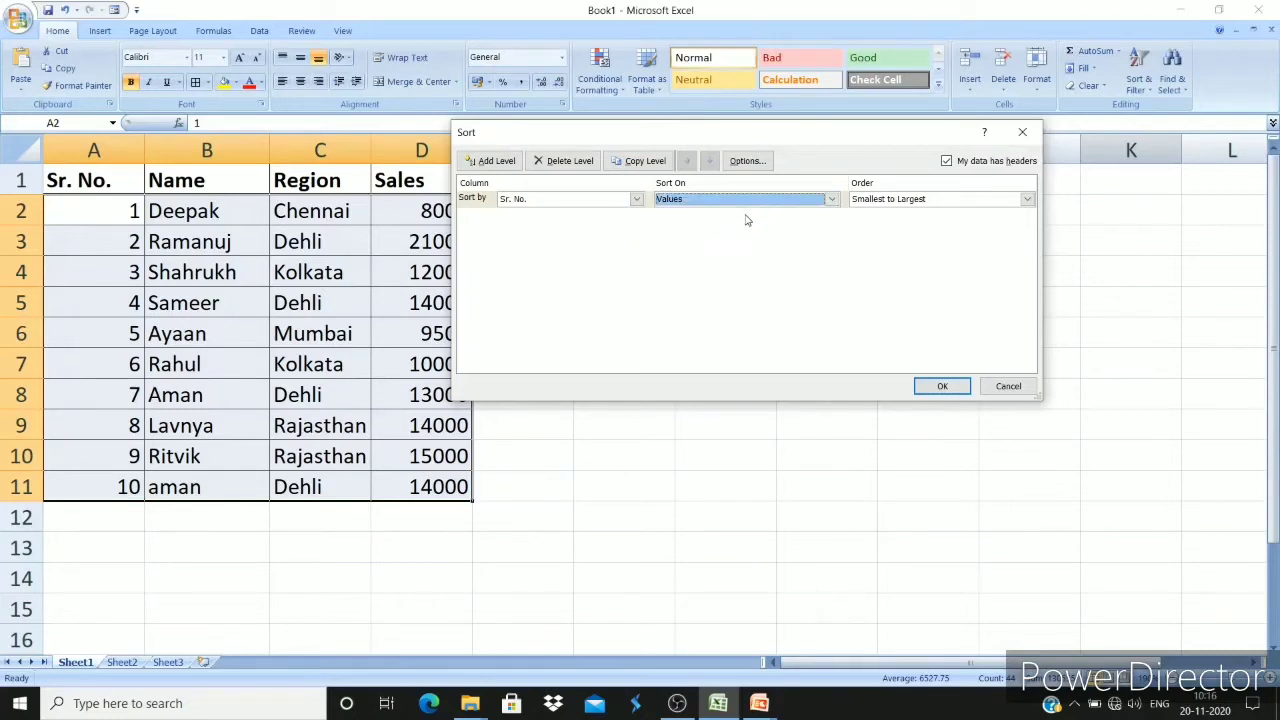
{"action": "left_click", "coordinate": [912, 199]}
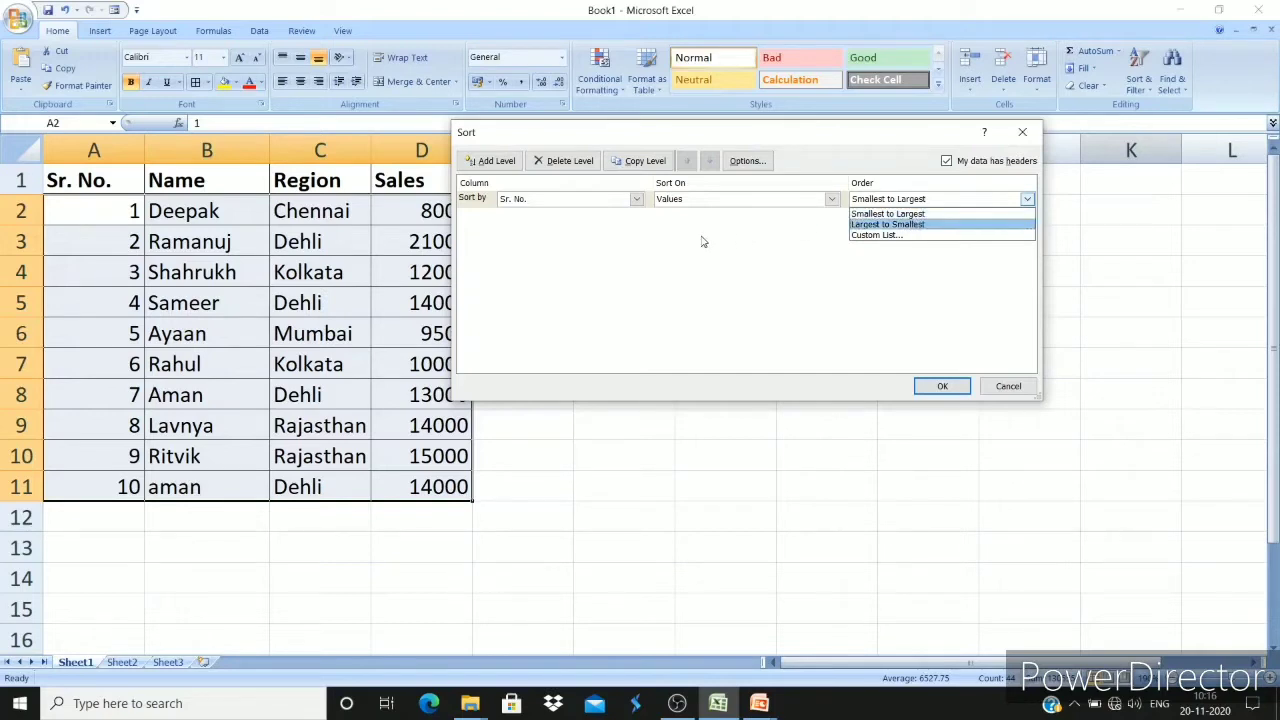
{"action": "left_click", "coordinate": [638, 203]}
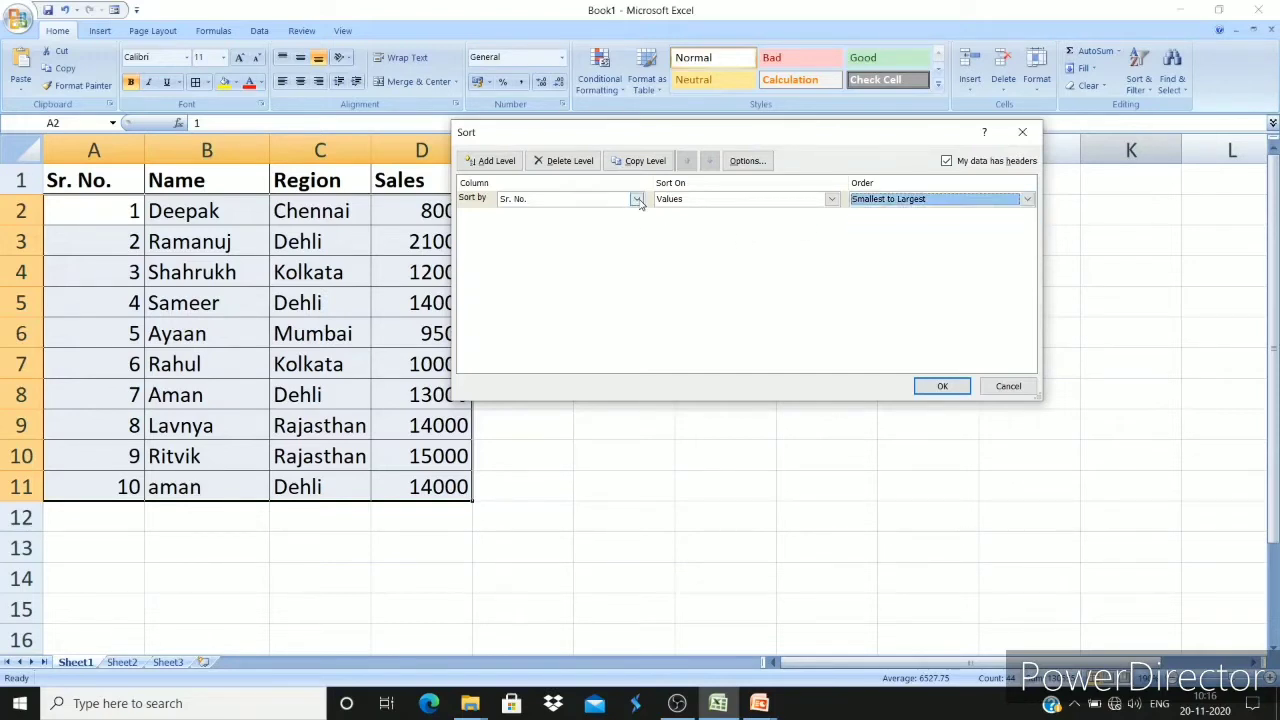
{"action": "left_click", "coordinate": [638, 200]}
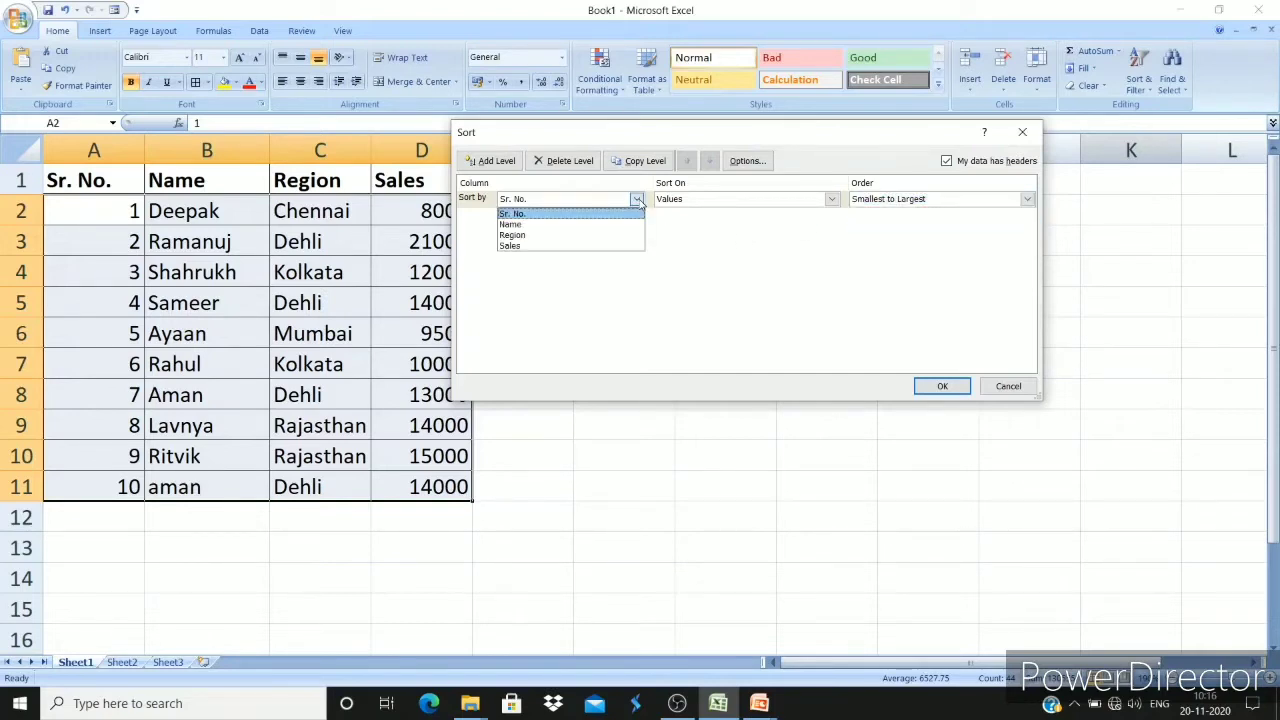
{"action": "left_click", "coordinate": [612, 246]}
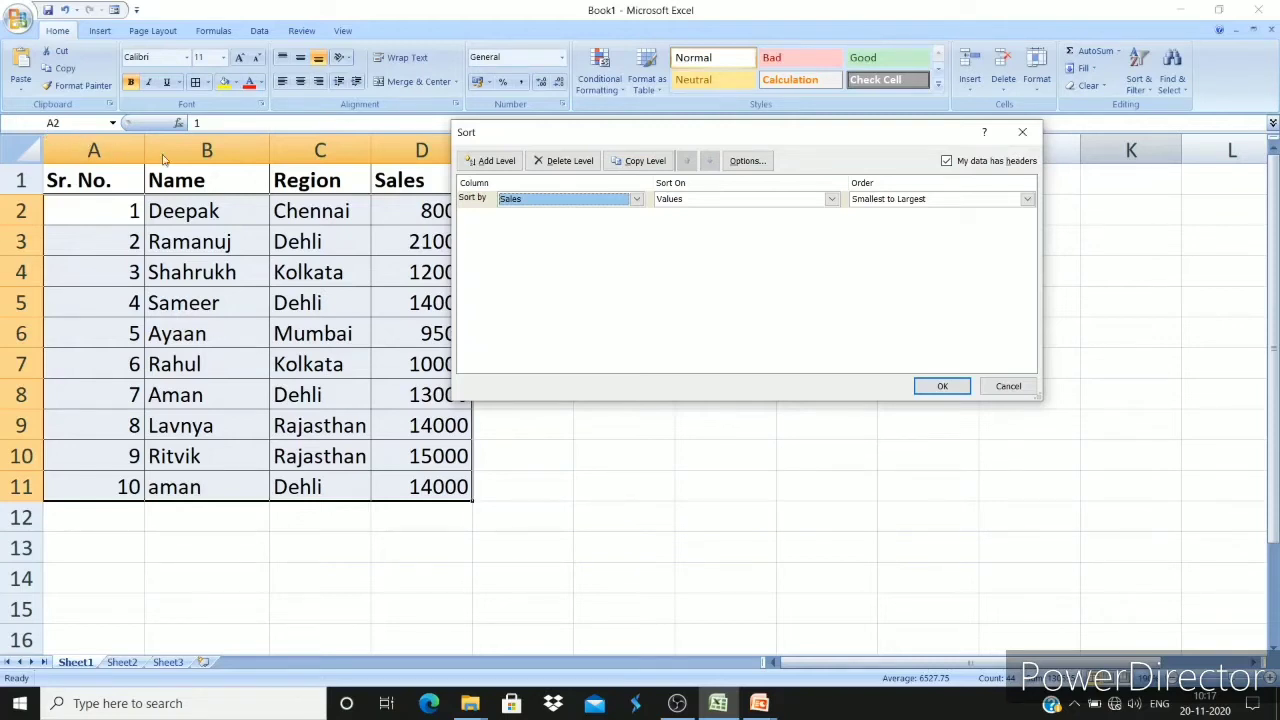
{"action": "left_click", "coordinate": [946, 161]}
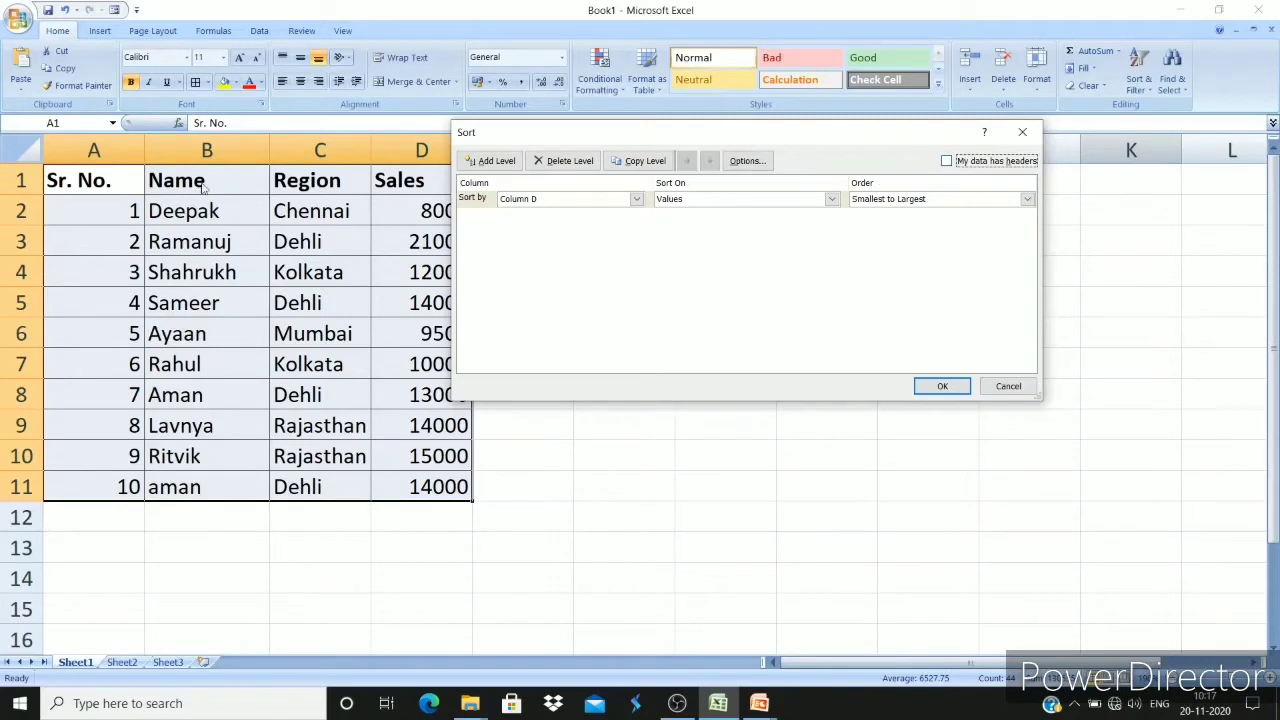
{"action": "left_click", "coordinate": [947, 161]}
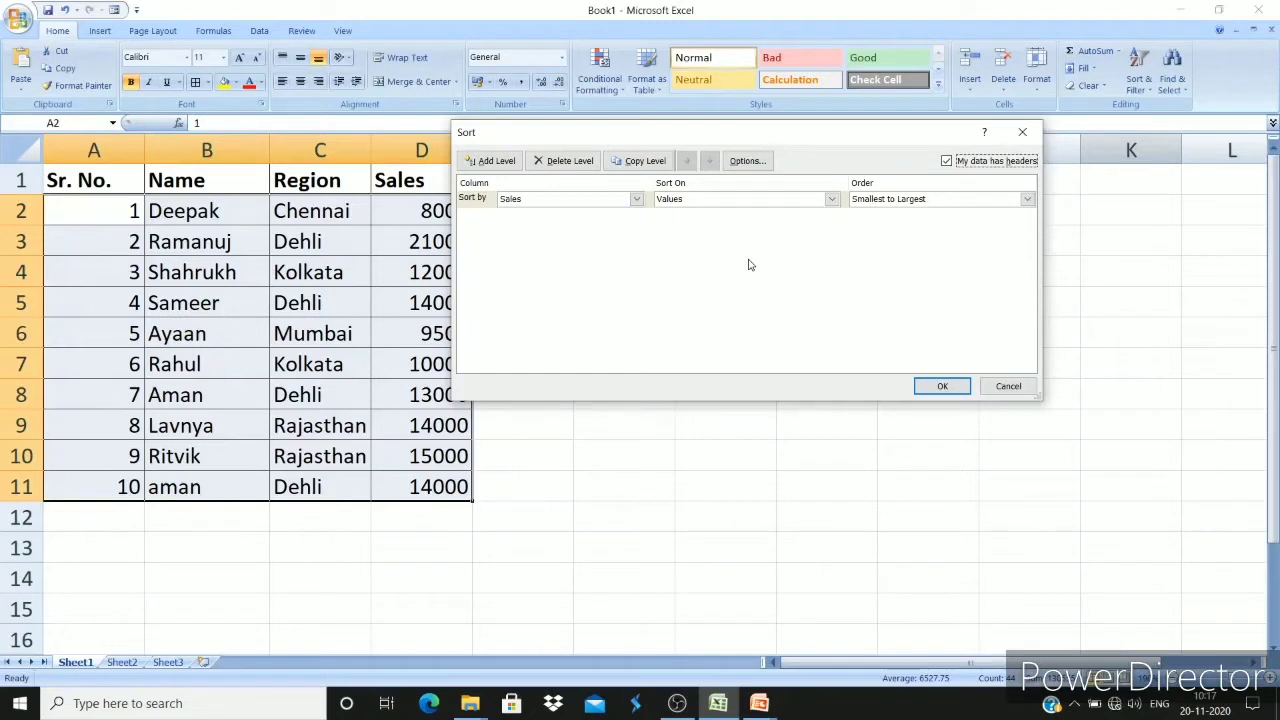
{"action": "left_click", "coordinate": [942, 387]}
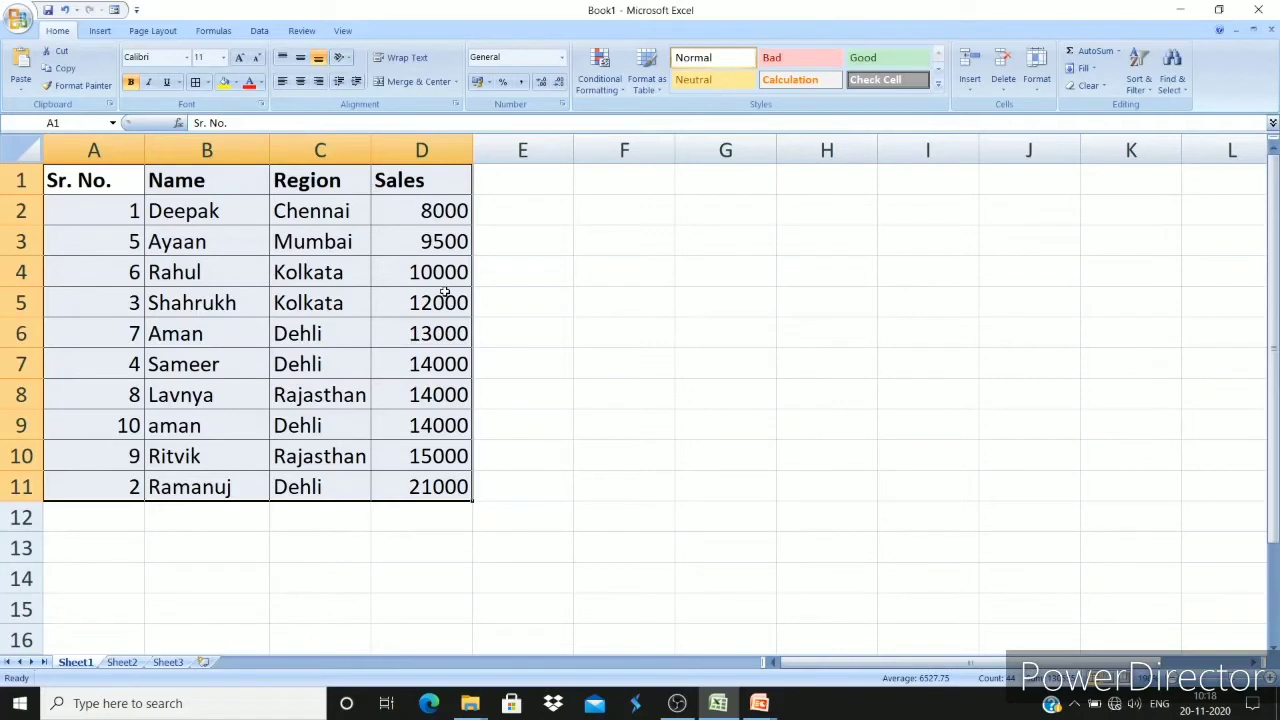
Try to sort the Name column A to Z, expanding the selection to the neighbouring columns.
{"action": "left_click", "coordinate": [1140, 85]}
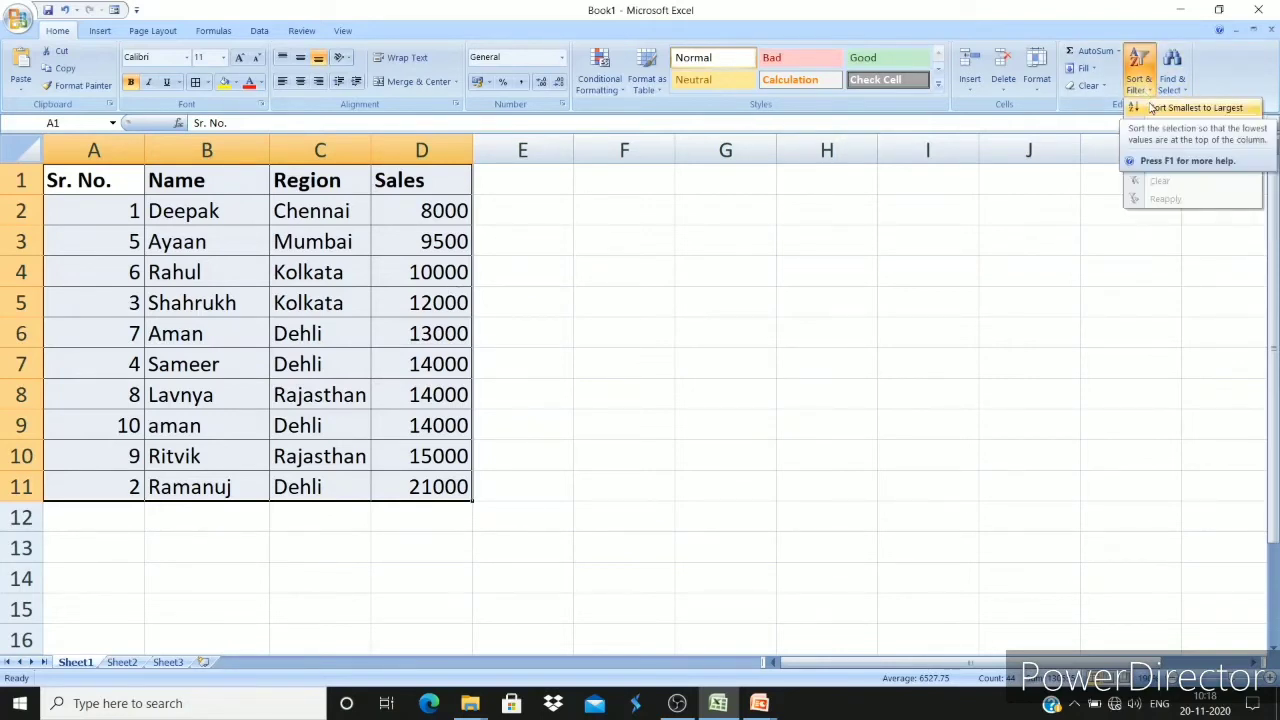
{"action": "left_click", "coordinate": [928, 214]}
{"action": "left_click", "coordinate": [207, 150]}
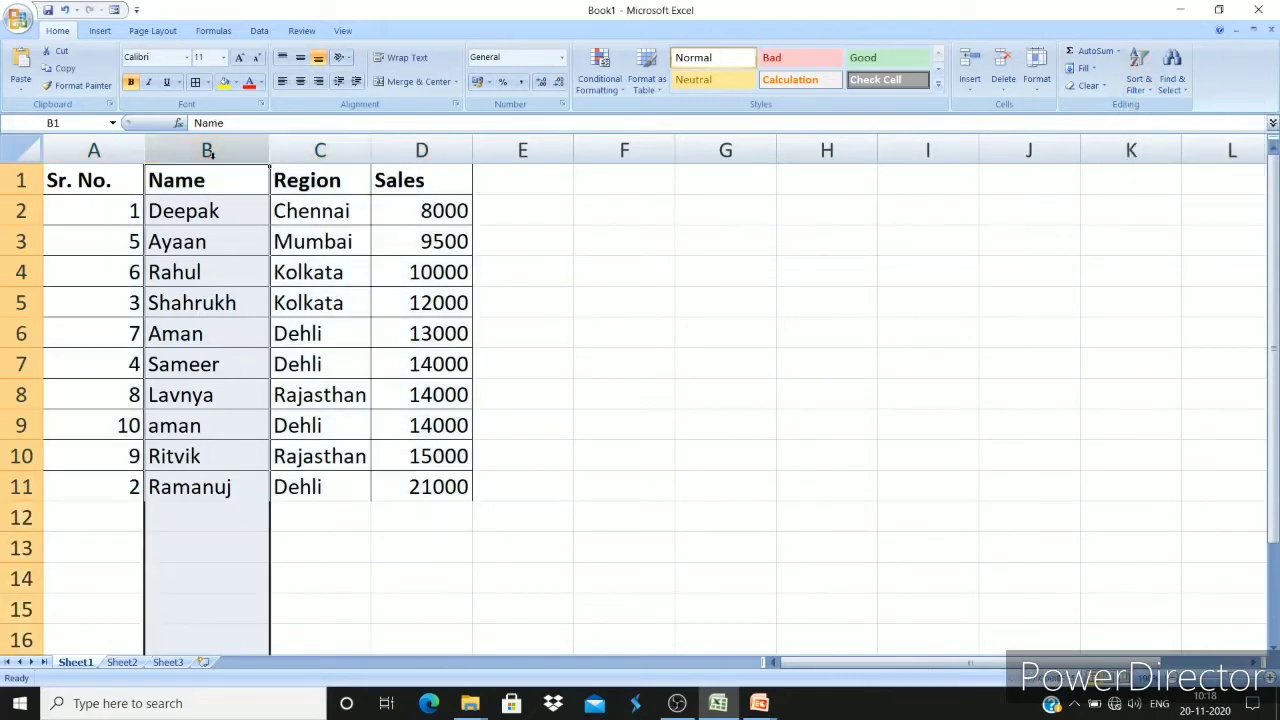
{"action": "left_click", "coordinate": [1138, 85]}
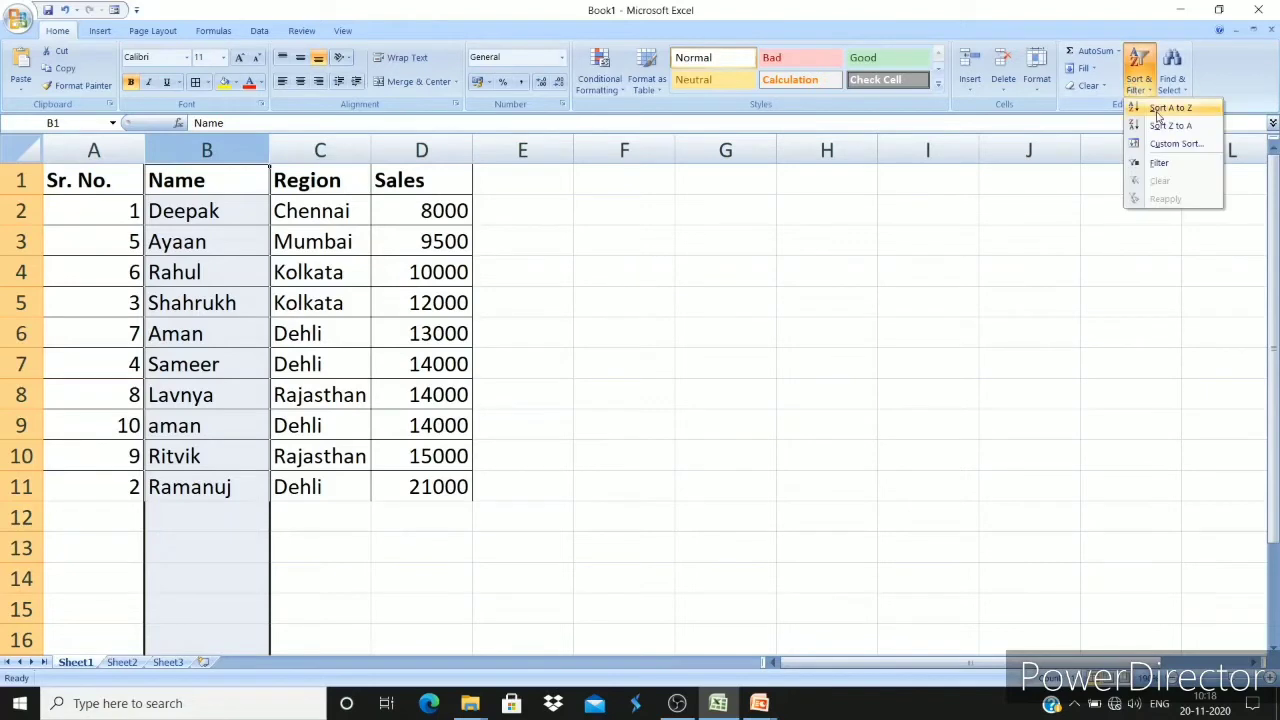
{"action": "left_click", "coordinate": [1165, 108]}
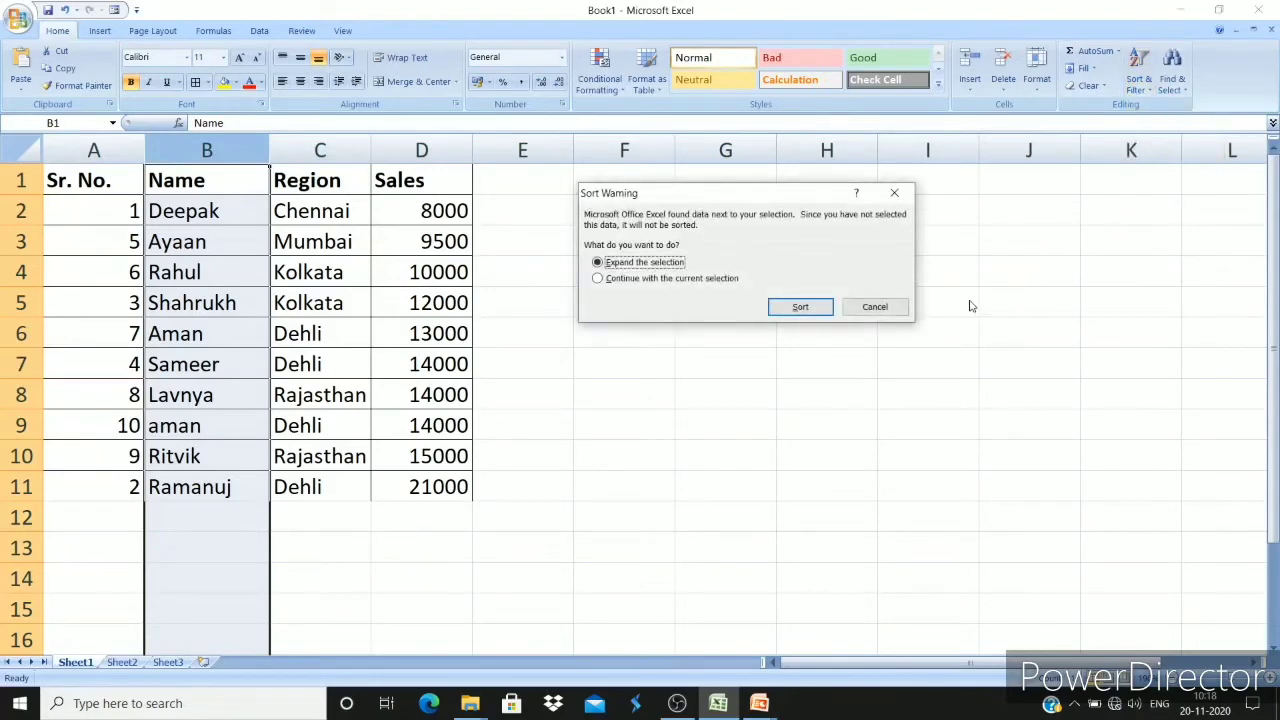
{"action": "left_click", "coordinate": [799, 307]}
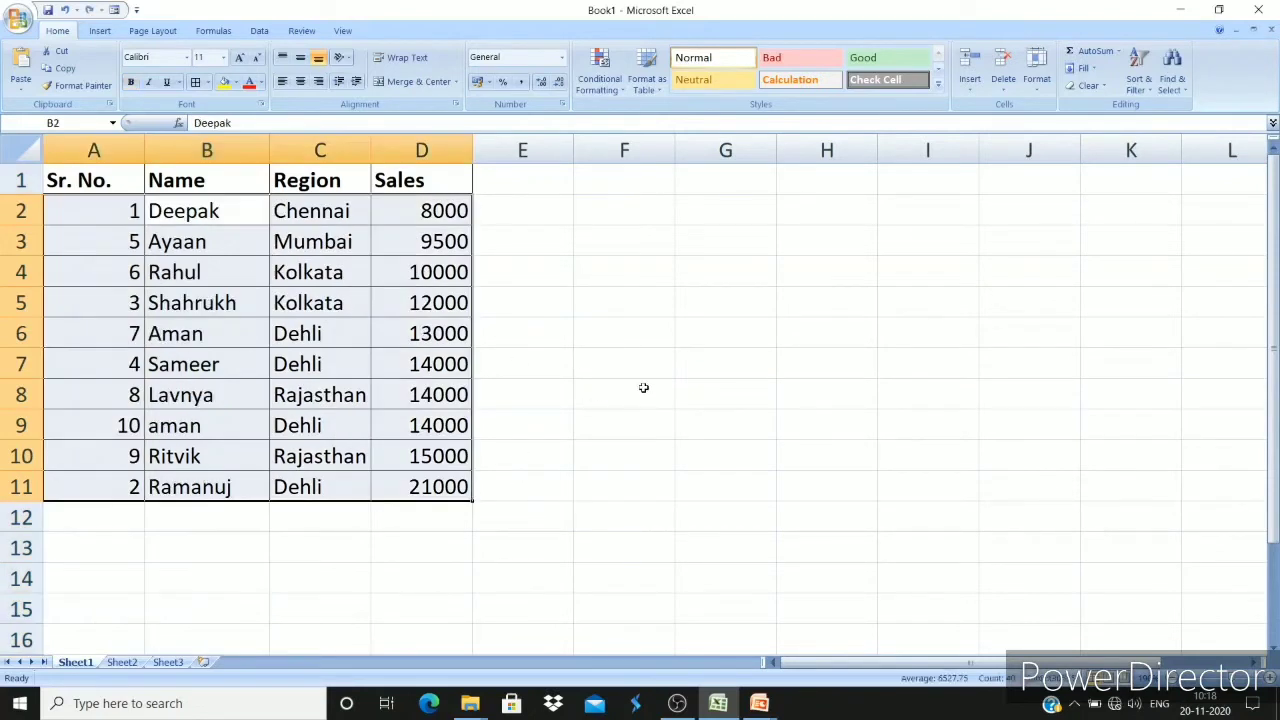
{"action": "left_click", "coordinate": [643, 390]}
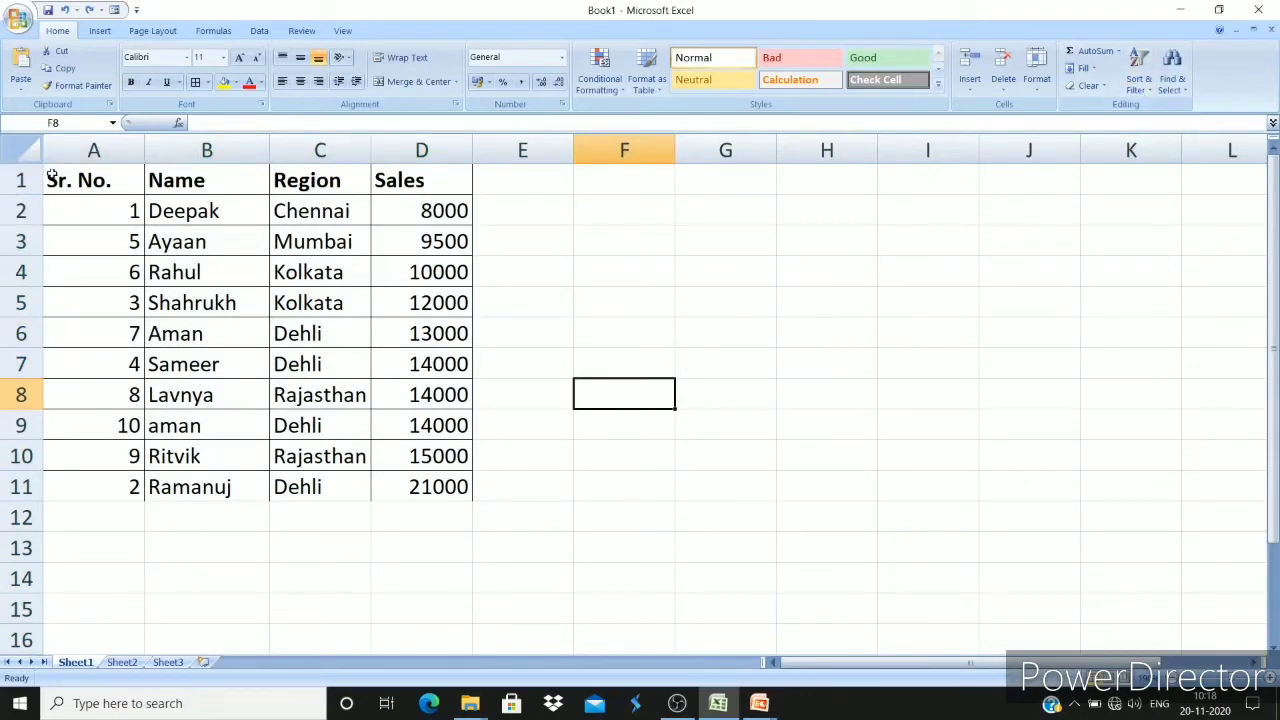
Open Custom Sort for the range A1:D11 and add a second level by Name on values, A to Z, below Sales.
{"action": "left_click_drag", "start_coordinate": [54, 176], "coordinate": [305, 447]}
{"action": "left_click_drag", "start_coordinate": [385, 481], "coordinate": [385, 481]}
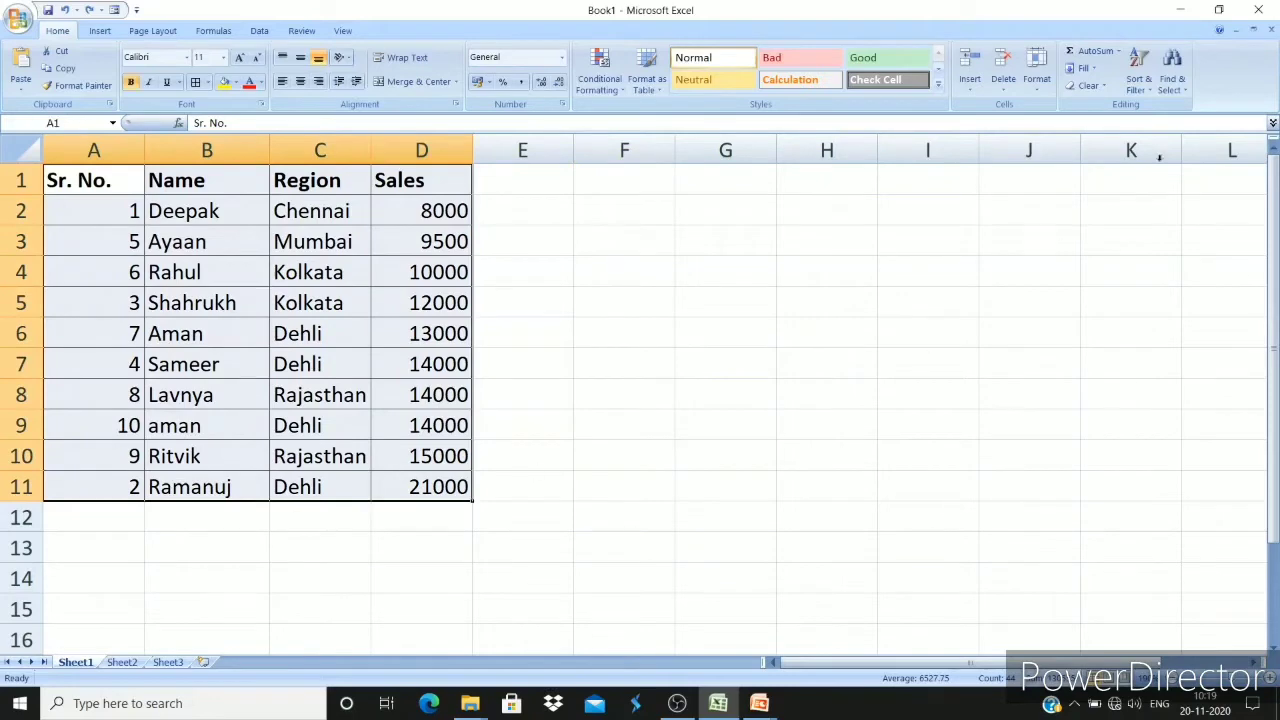
{"action": "left_click", "coordinate": [1135, 84]}
{"action": "left_click", "coordinate": [1170, 144]}
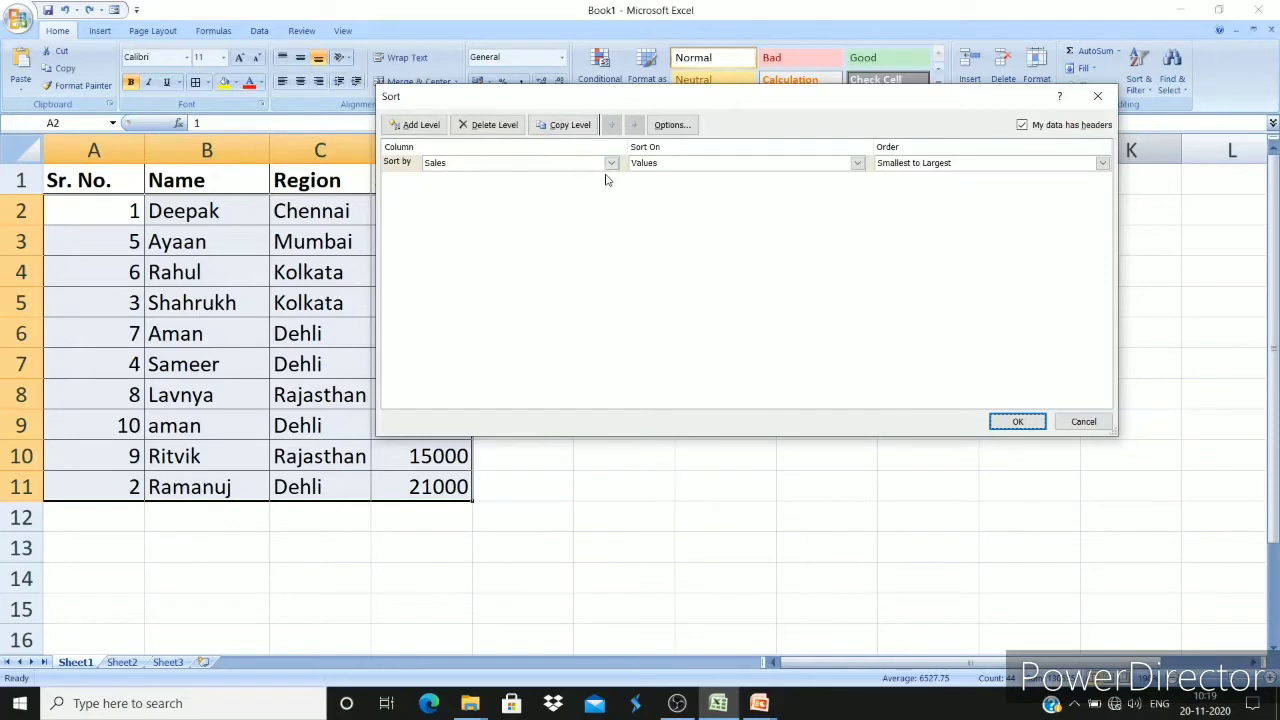
{"action": "left_click", "coordinate": [432, 128]}
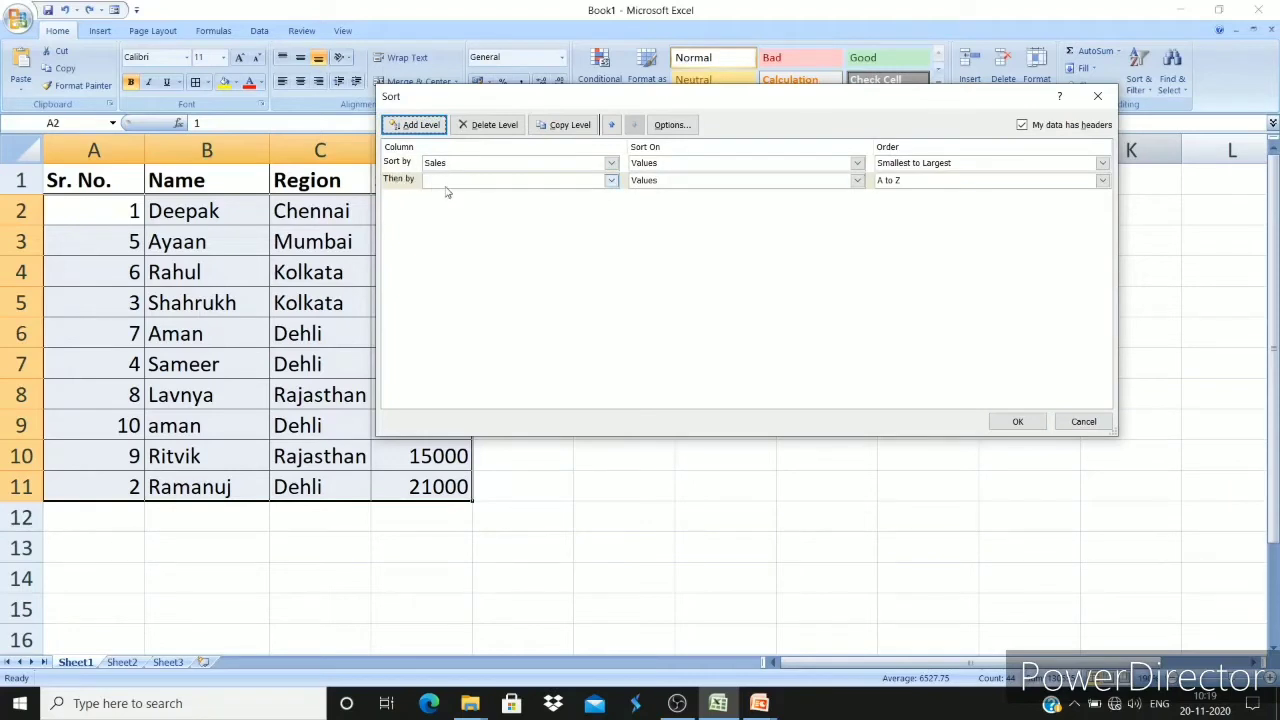
{"action": "left_click", "coordinate": [570, 188]}
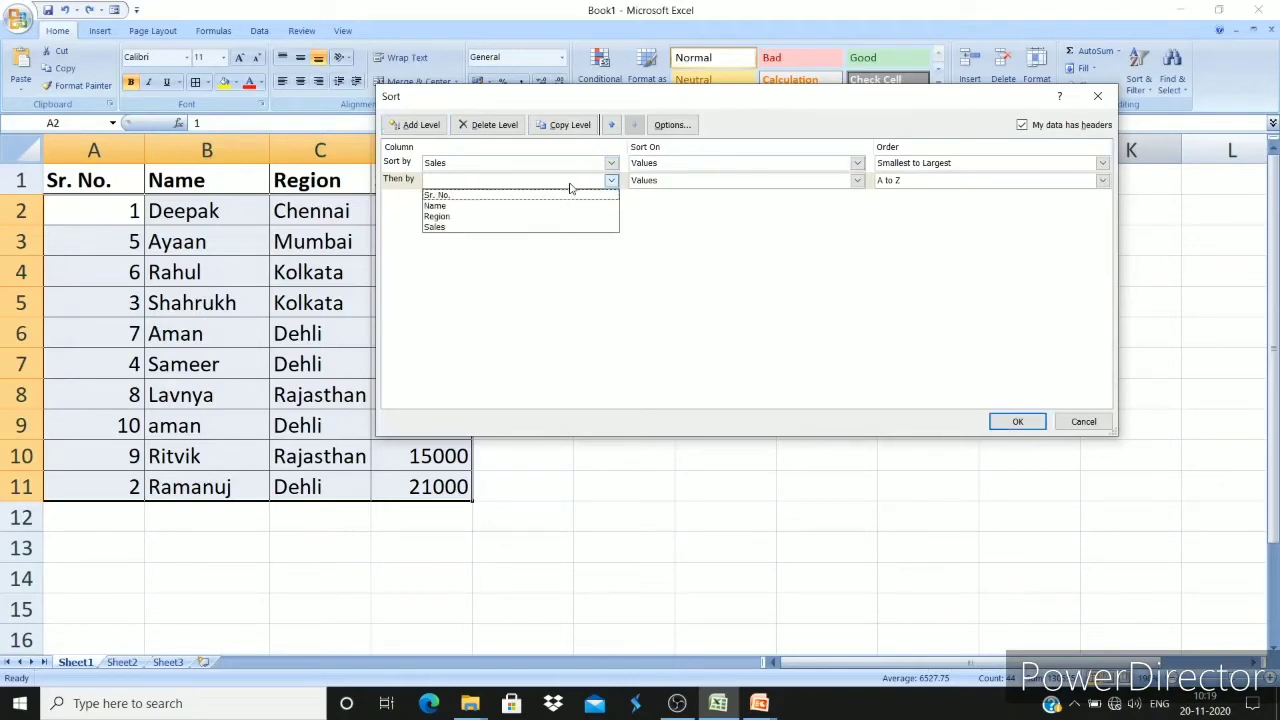
{"action": "left_click", "coordinate": [545, 209]}
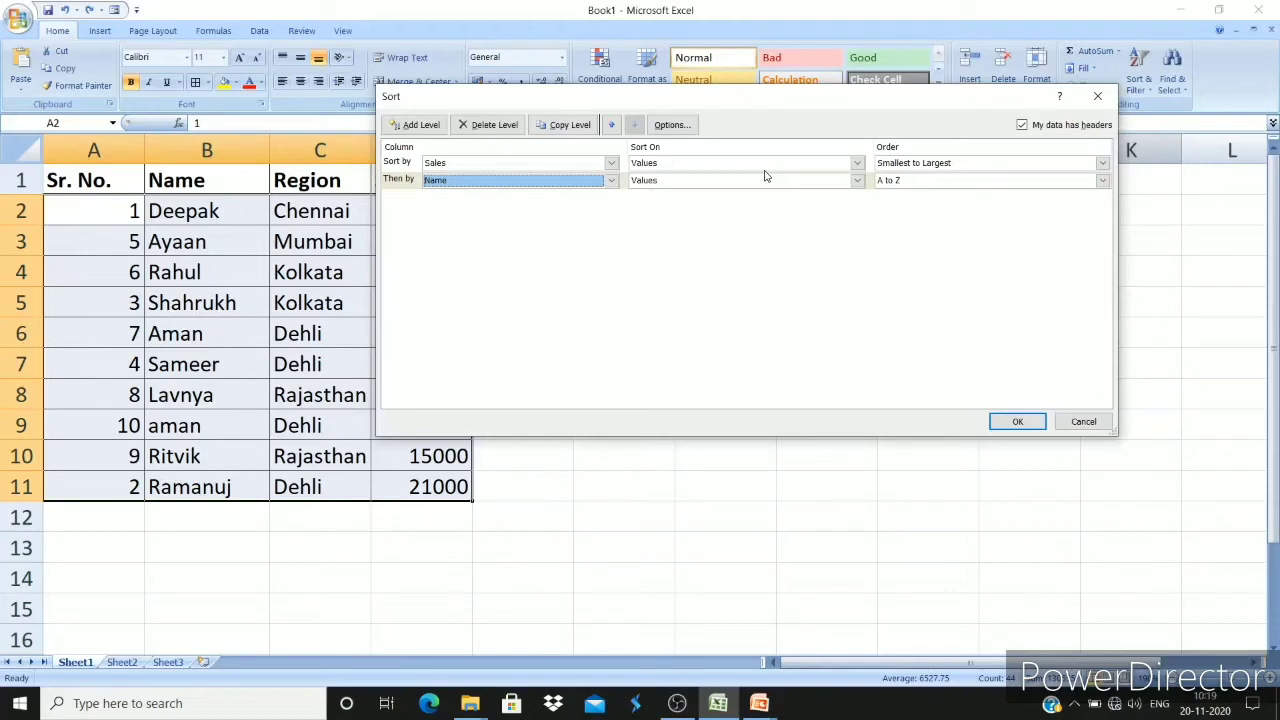
Set the order of the Sales level to Largest to Smallest and apply the two-level sort.
{"action": "left_click", "coordinate": [922, 170]}
{"action": "left_click", "coordinate": [923, 189]}
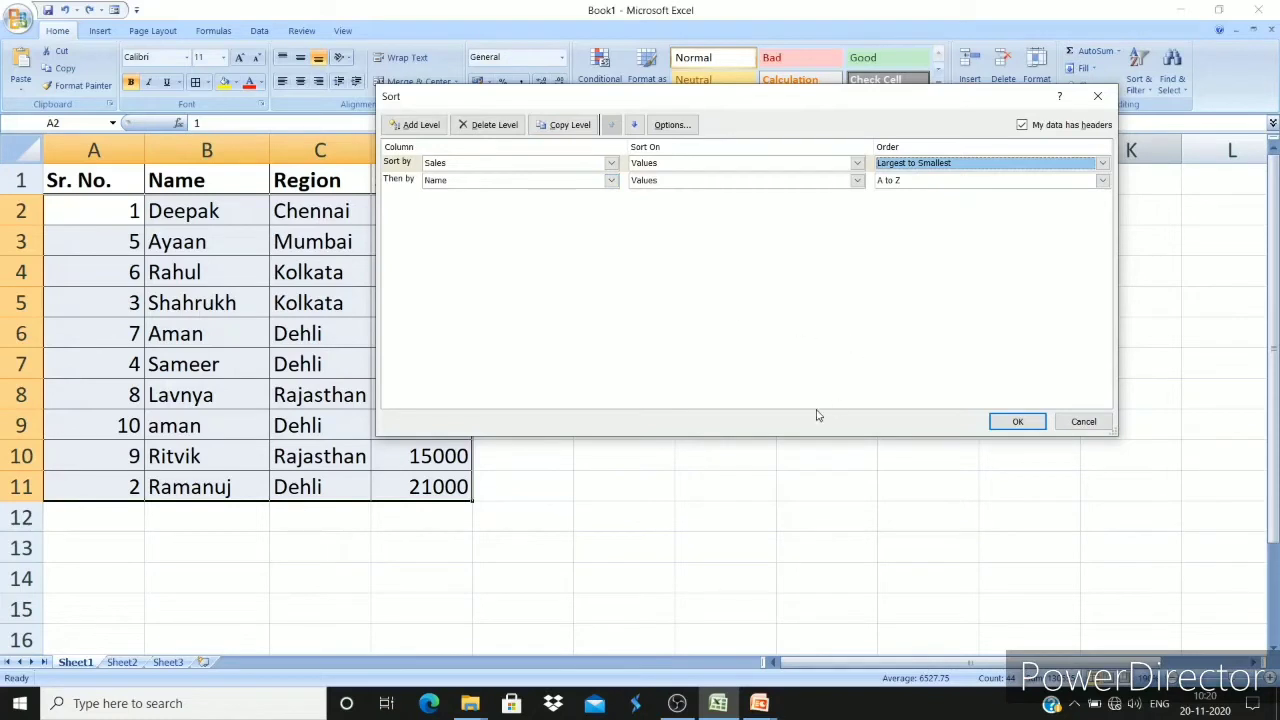
{"action": "left_click", "coordinate": [1015, 421]}
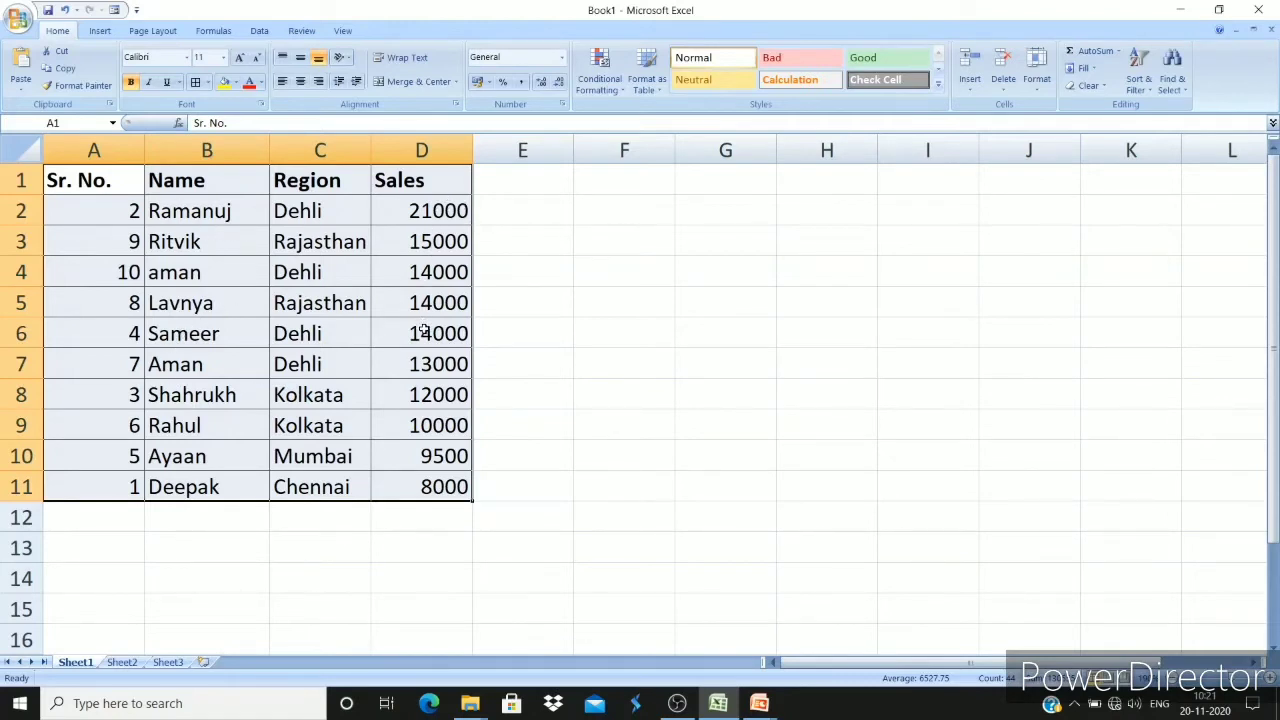
Reopen Custom Sort and swap the levels so the table sorts by Name first and by Sales second.
{"action": "left_click", "coordinate": [1136, 80]}
{"action": "left_click", "coordinate": [1168, 142]}
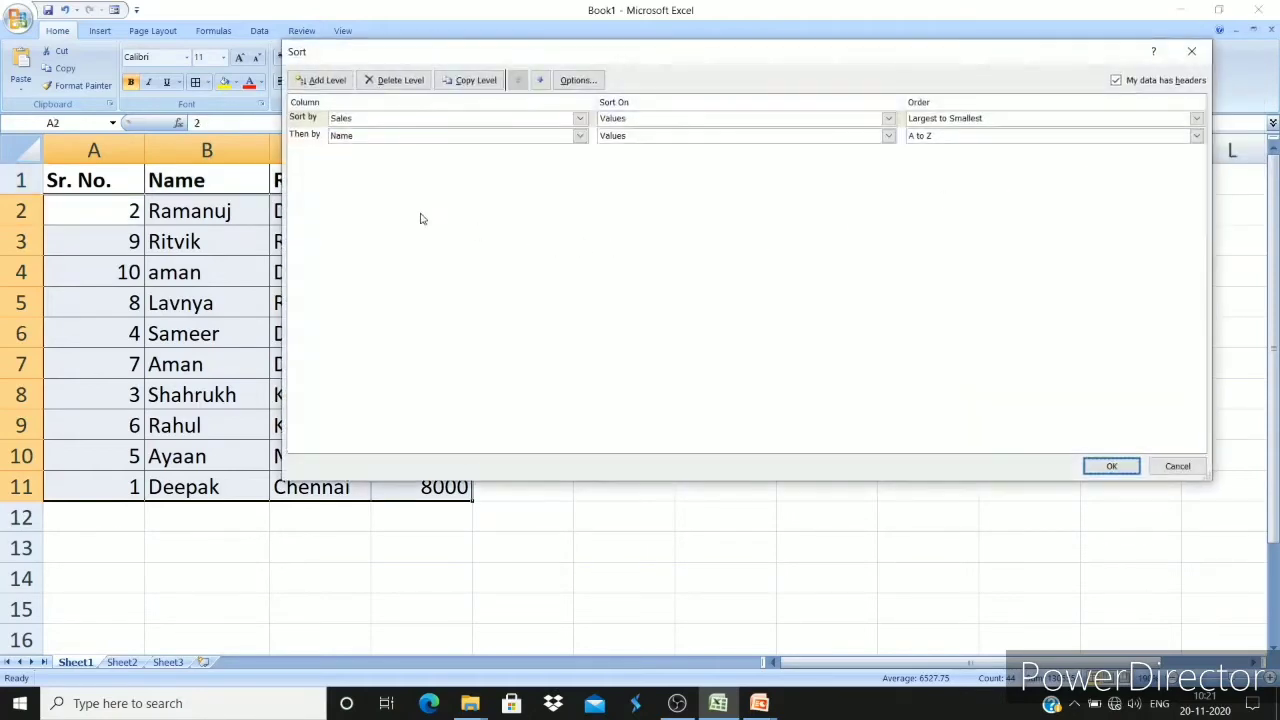
{"action": "left_click", "coordinate": [579, 120]}
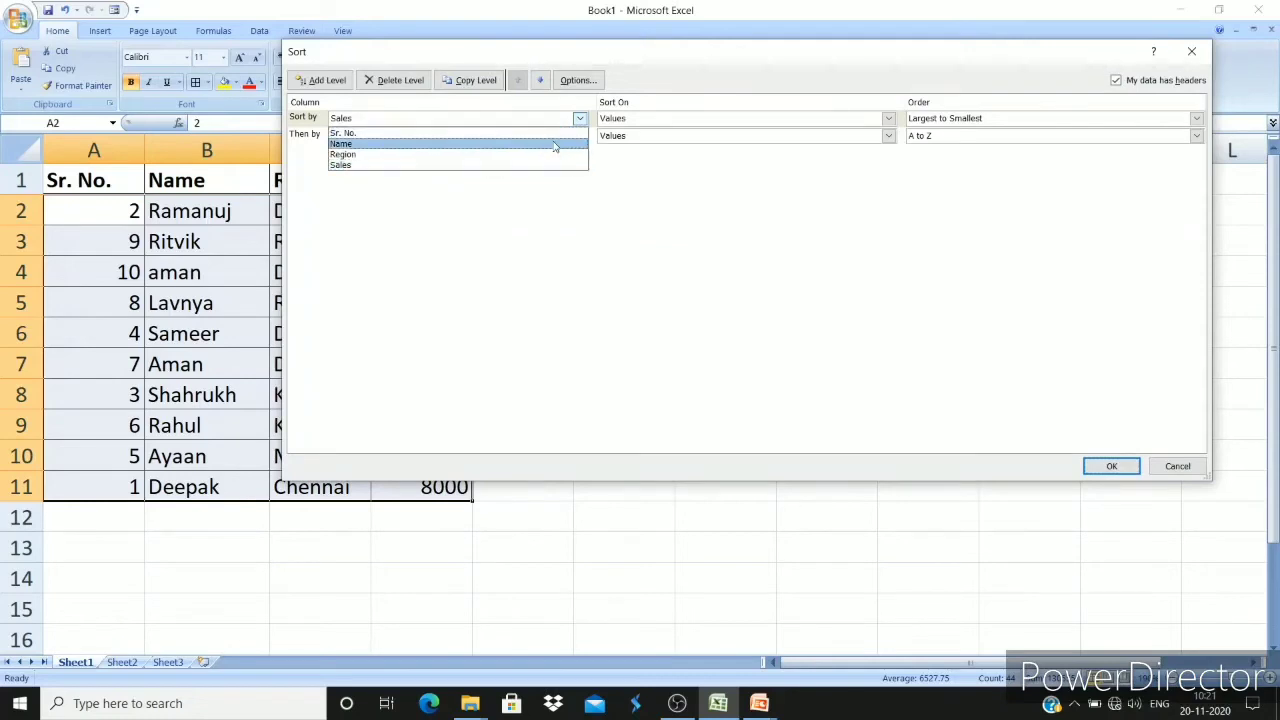
{"action": "left_click", "coordinate": [554, 146]}
{"action": "left_click", "coordinate": [557, 137]}
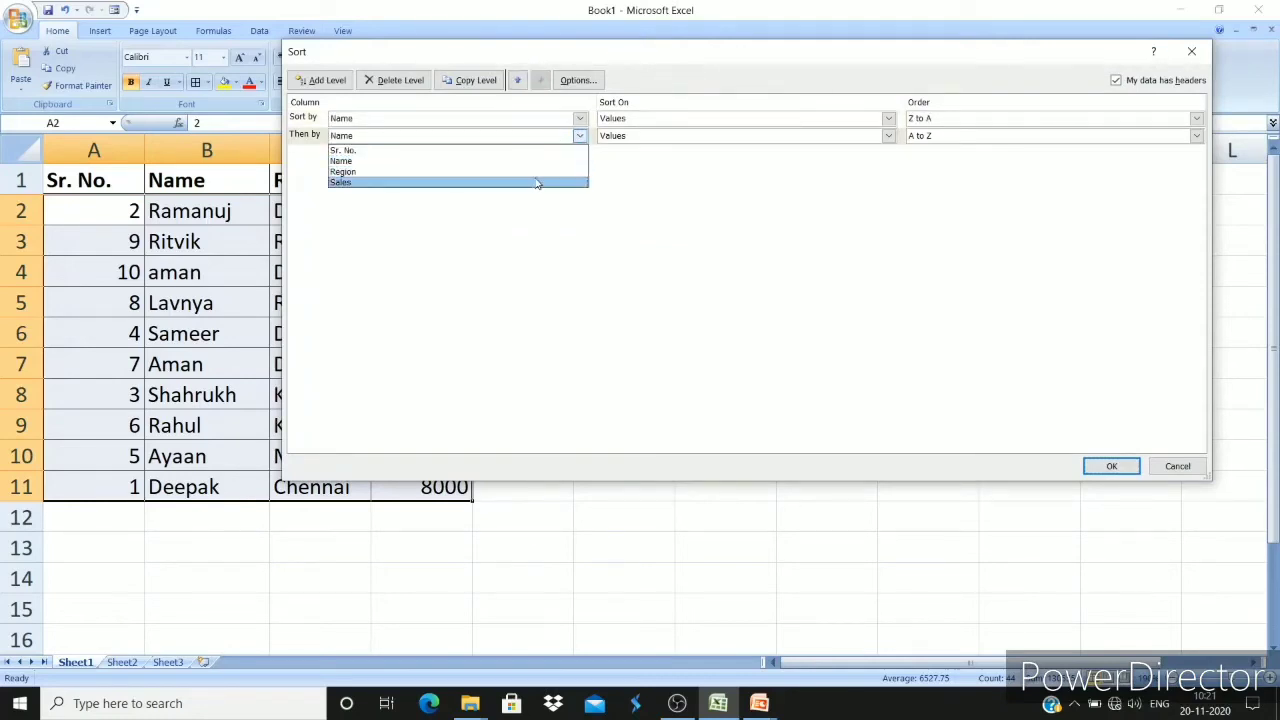
{"action": "left_click", "coordinate": [536, 183]}
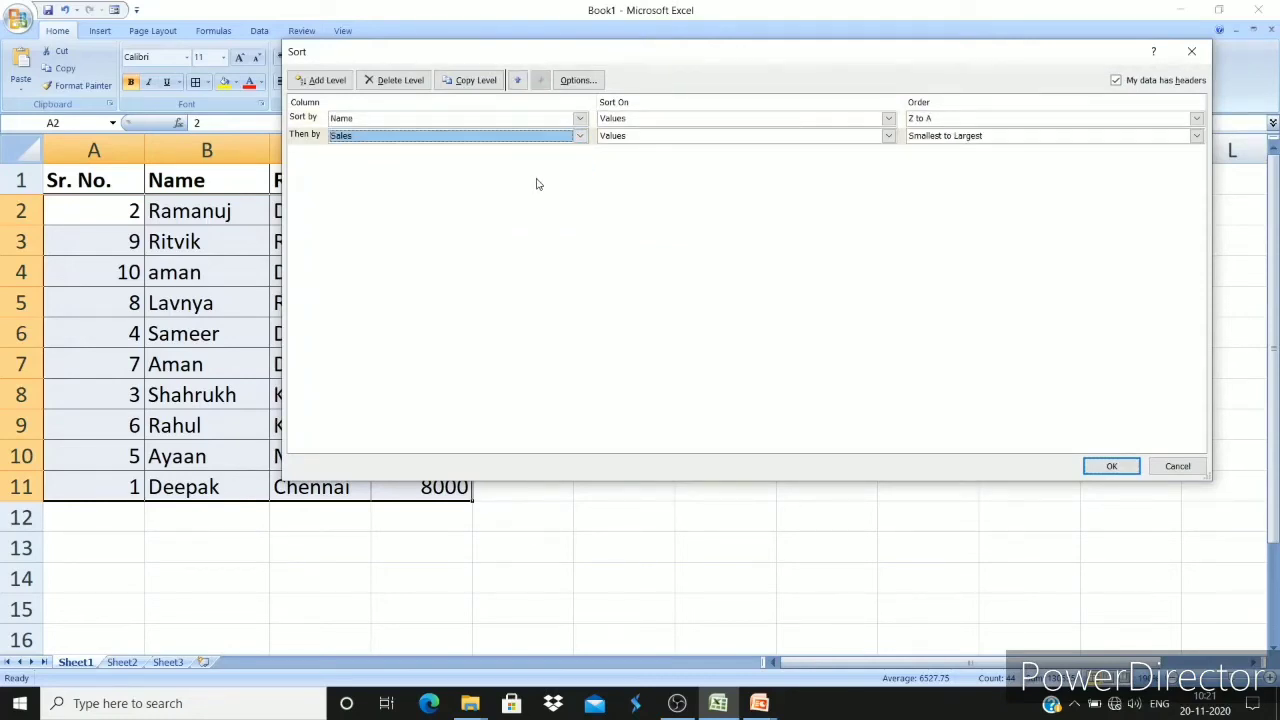
Order the Name level A to Z and the Sales level Largest to Smallest, and apply the sort.
{"action": "left_click", "coordinate": [944, 120]}
{"action": "left_click", "coordinate": [937, 142]}
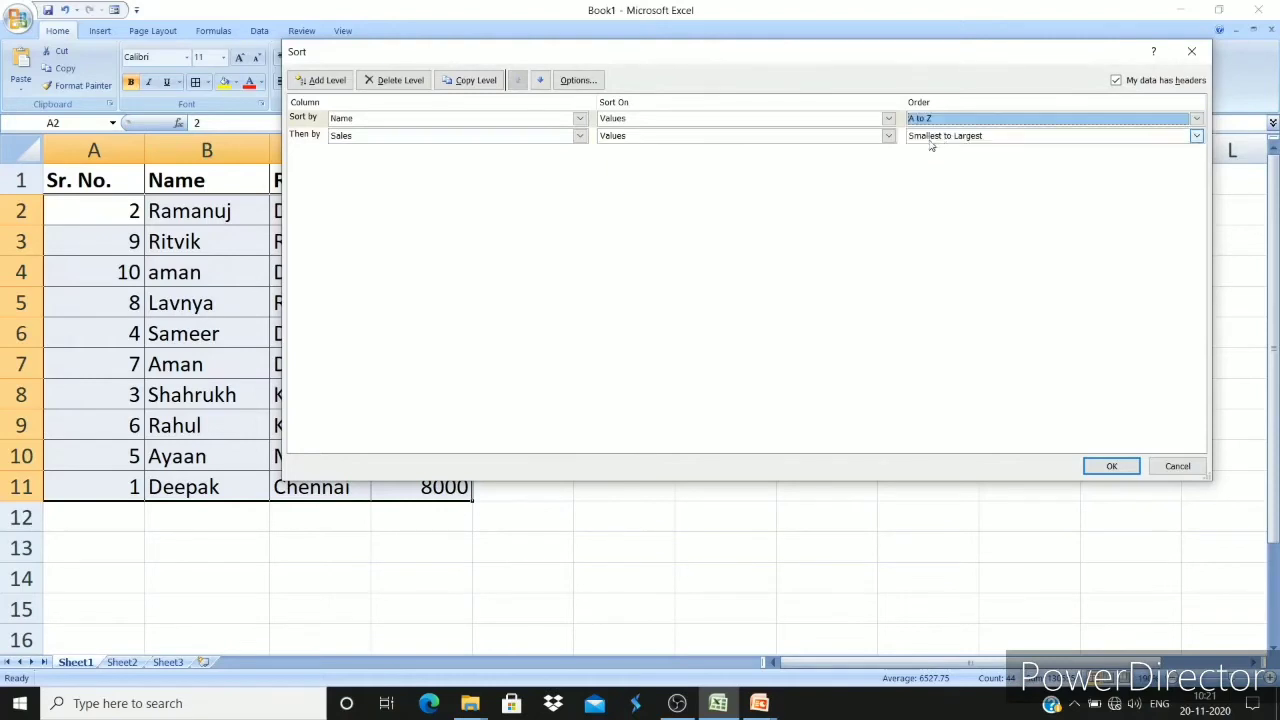
{"action": "left_click", "coordinate": [1002, 140]}
{"action": "left_click", "coordinate": [975, 162]}
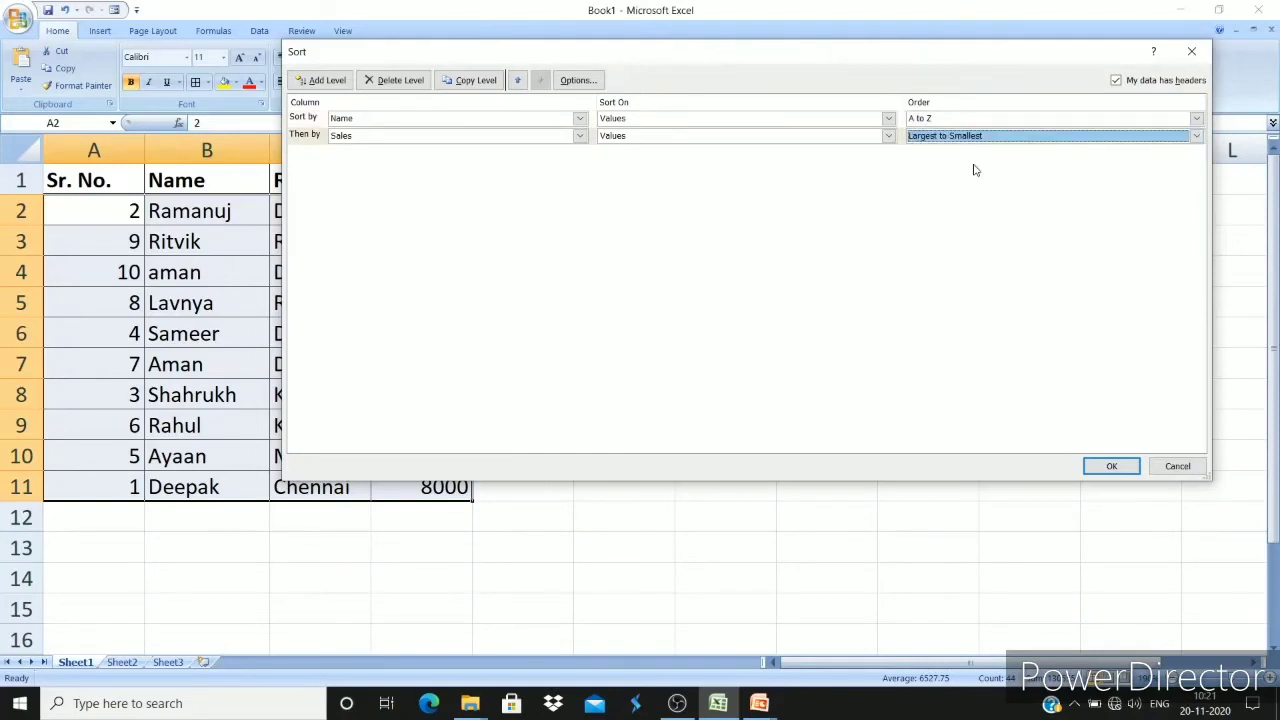
{"action": "left_click", "coordinate": [1110, 468]}
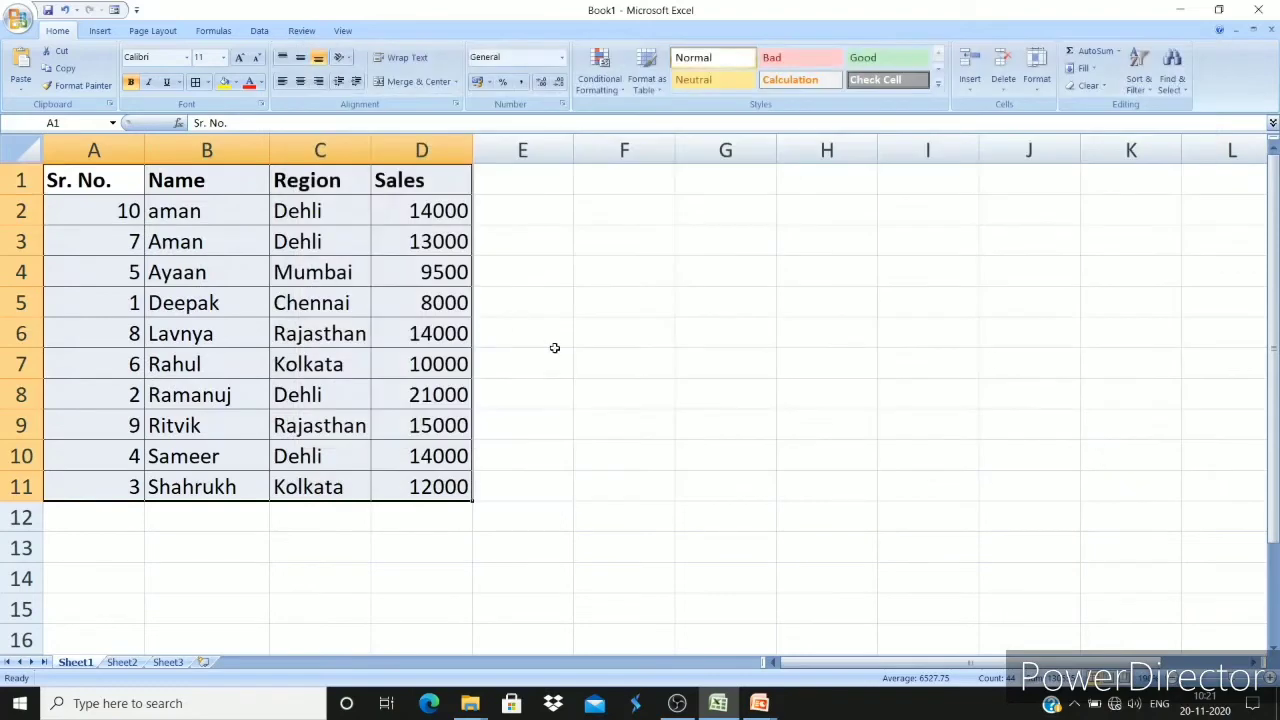
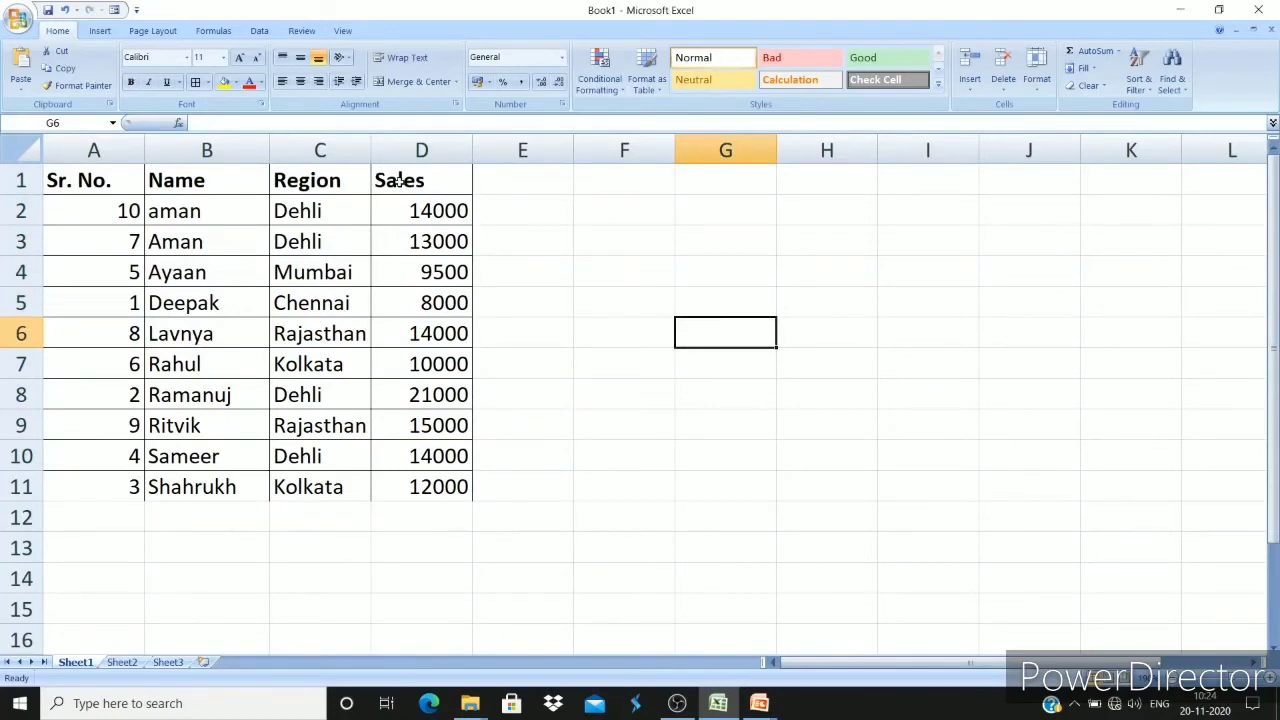
{"action": "left_click", "coordinate": [325, 145]}
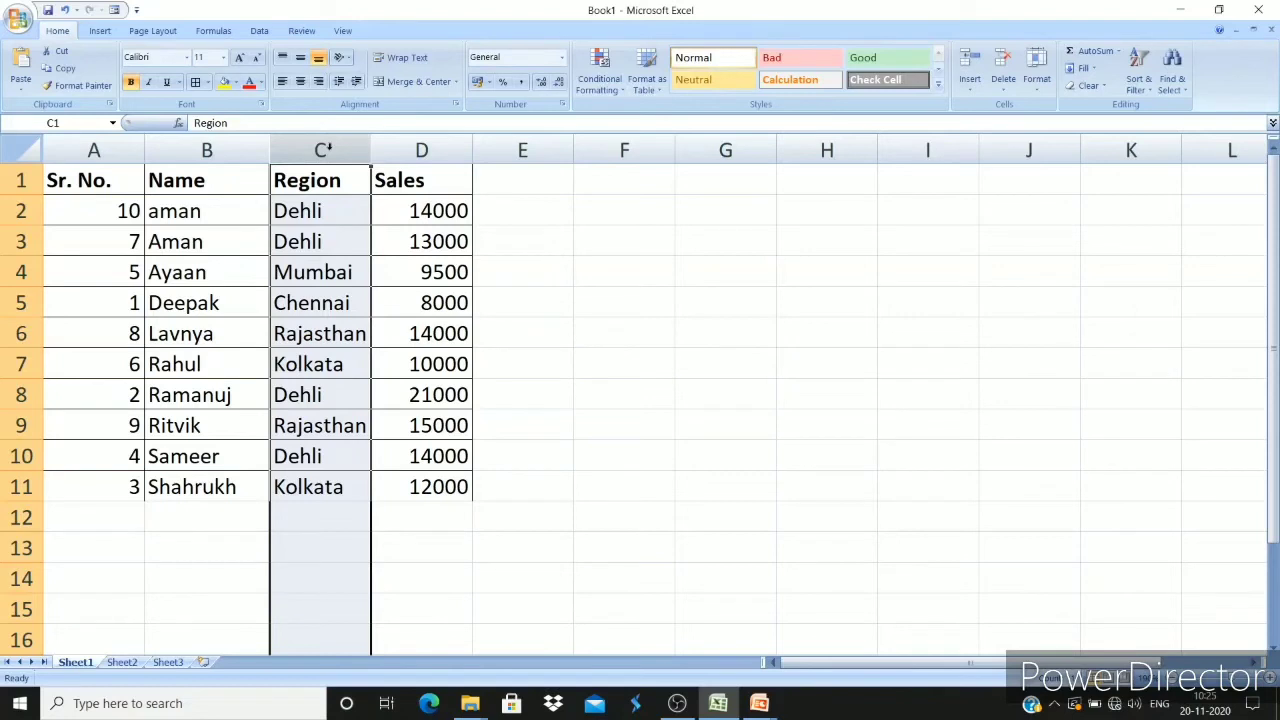
{"action": "left_click", "coordinate": [608, 300]}
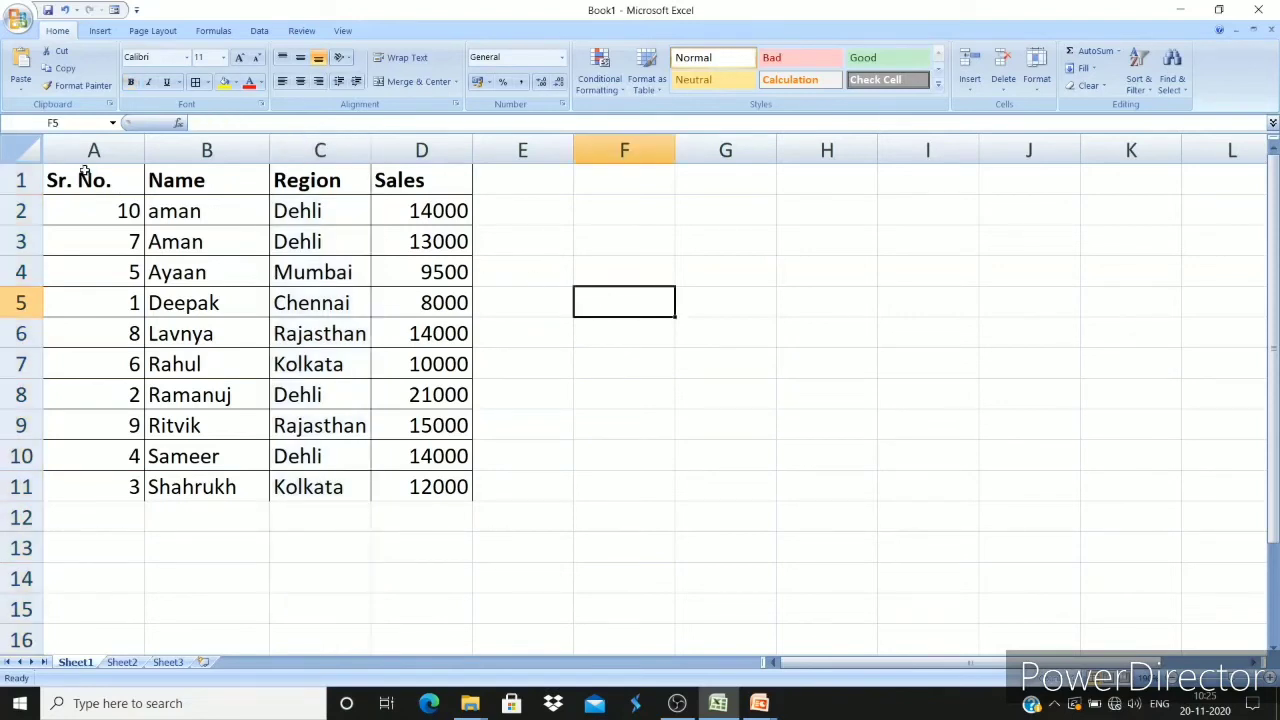
{"action": "left_click_drag", "start_coordinate": [78, 158], "coordinate": [387, 405]}
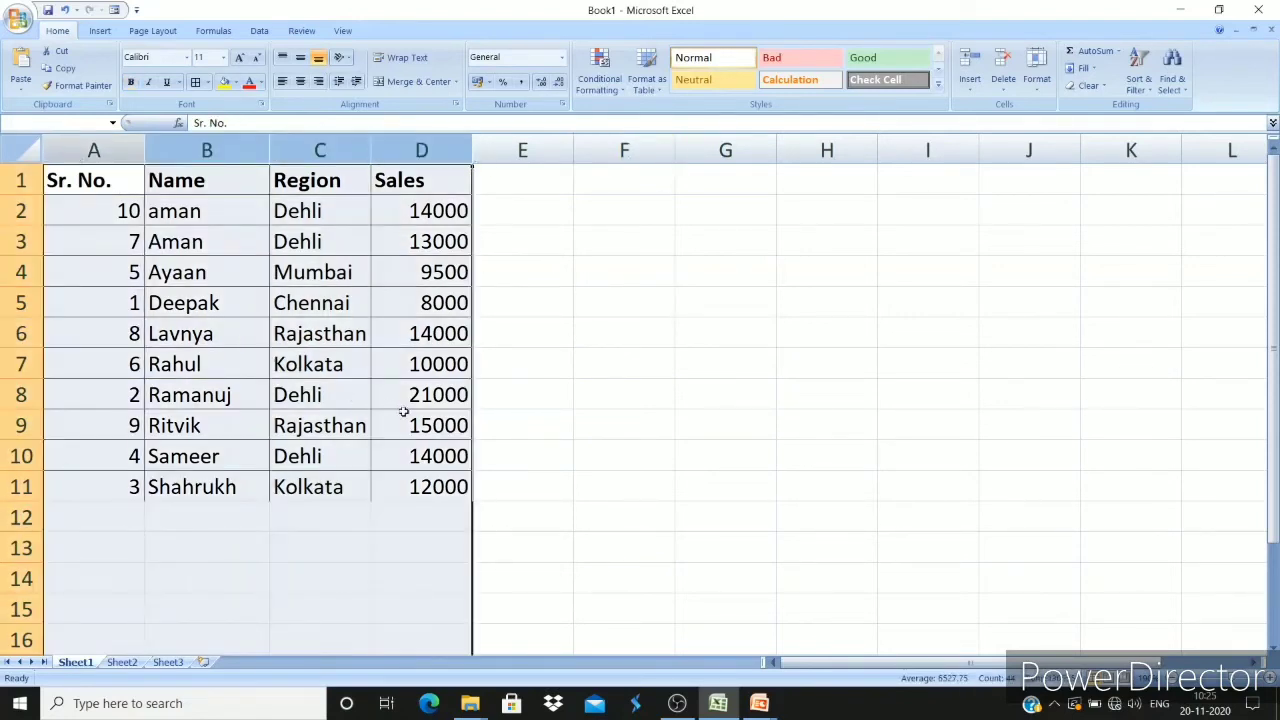
{"action": "left_click", "coordinate": [481, 332]}
Turn on filtering for columns A to D of the table, leaving the columns deselected.
{"action": "left_click_drag", "start_coordinate": [107, 155], "coordinate": [423, 451]}
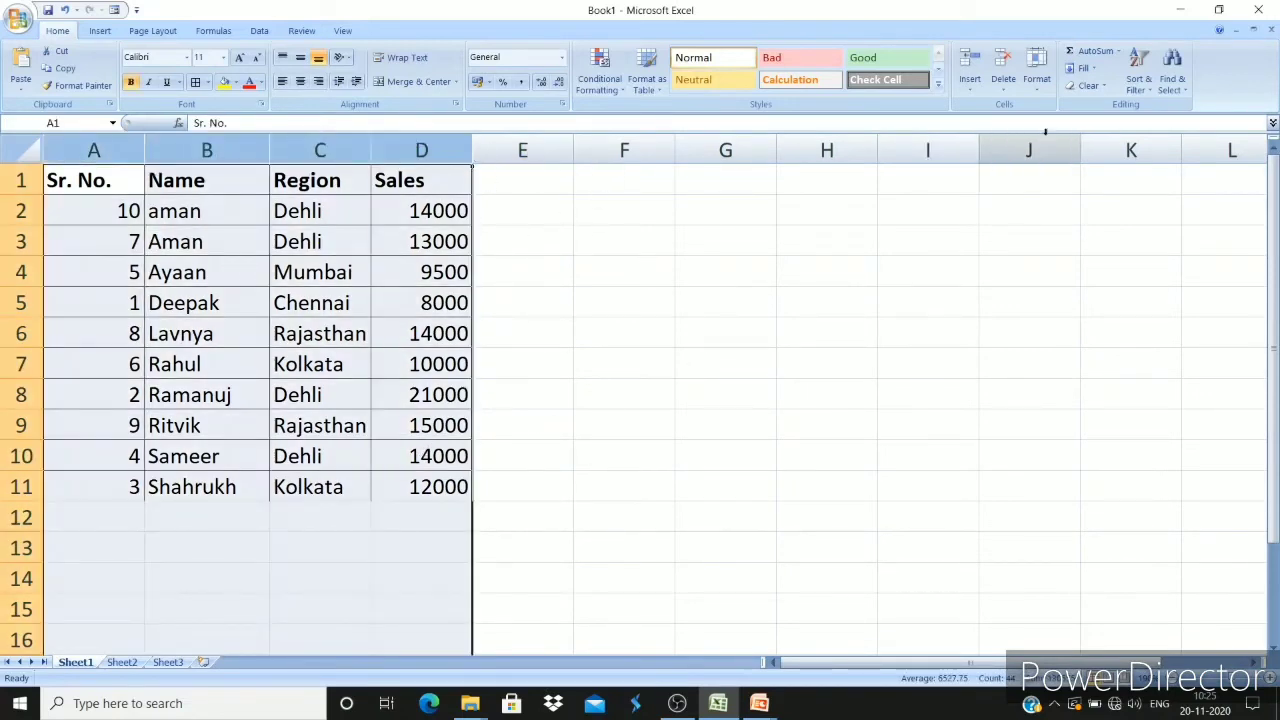
{"action": "left_click", "coordinate": [1146, 97]}
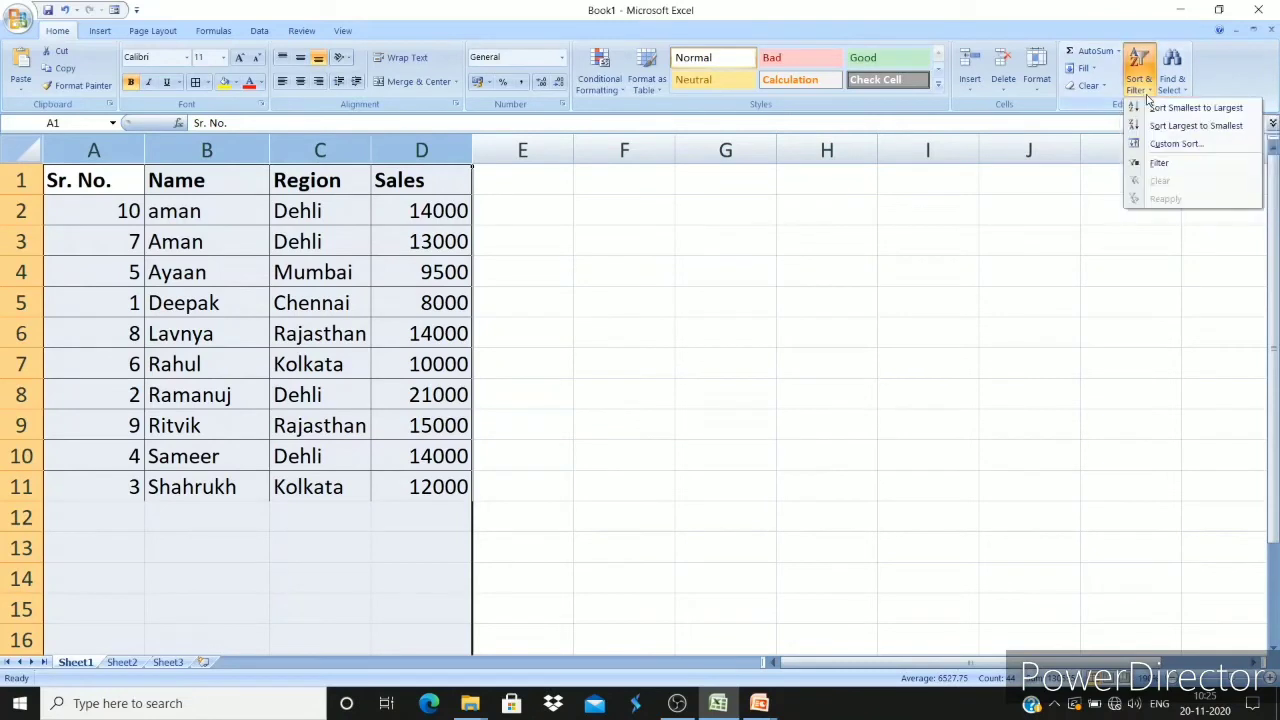
{"action": "left_click", "coordinate": [1169, 164]}
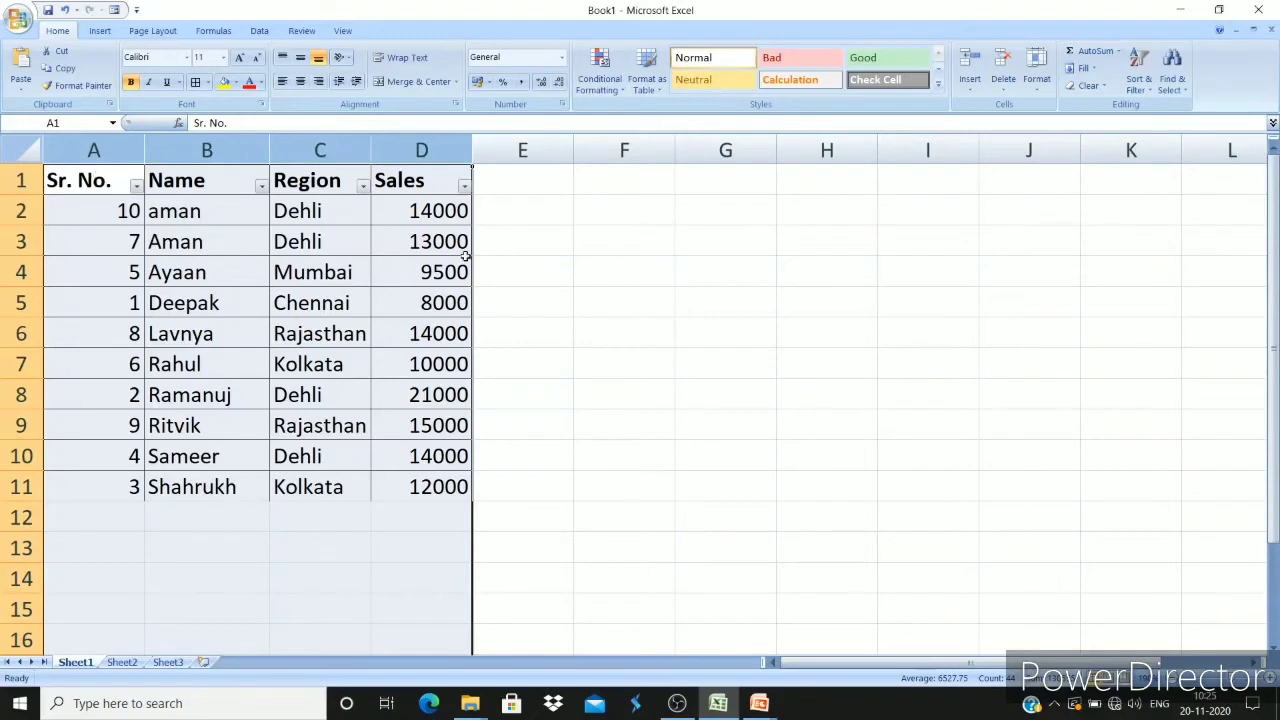
{"action": "left_click", "coordinate": [518, 263]}
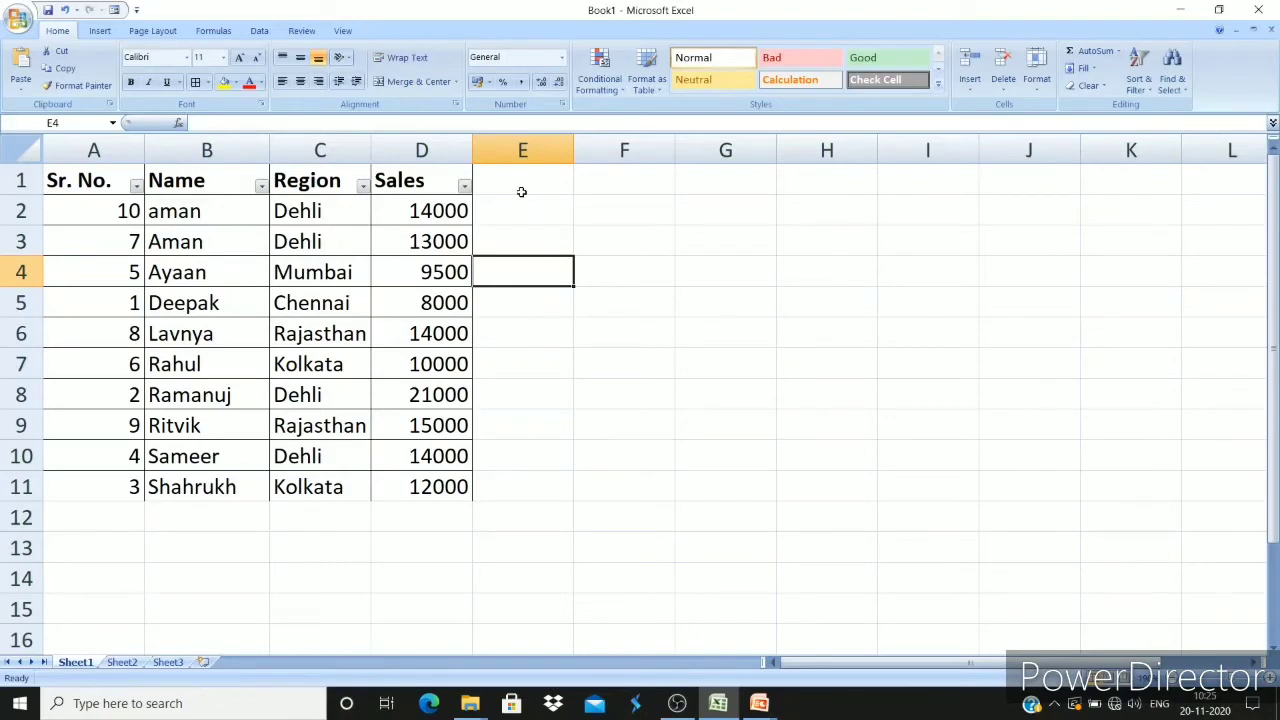
Filter the Region column to show only Dehli by clearing all regions and ticking that one.
{"action": "left_click", "coordinate": [363, 188]}
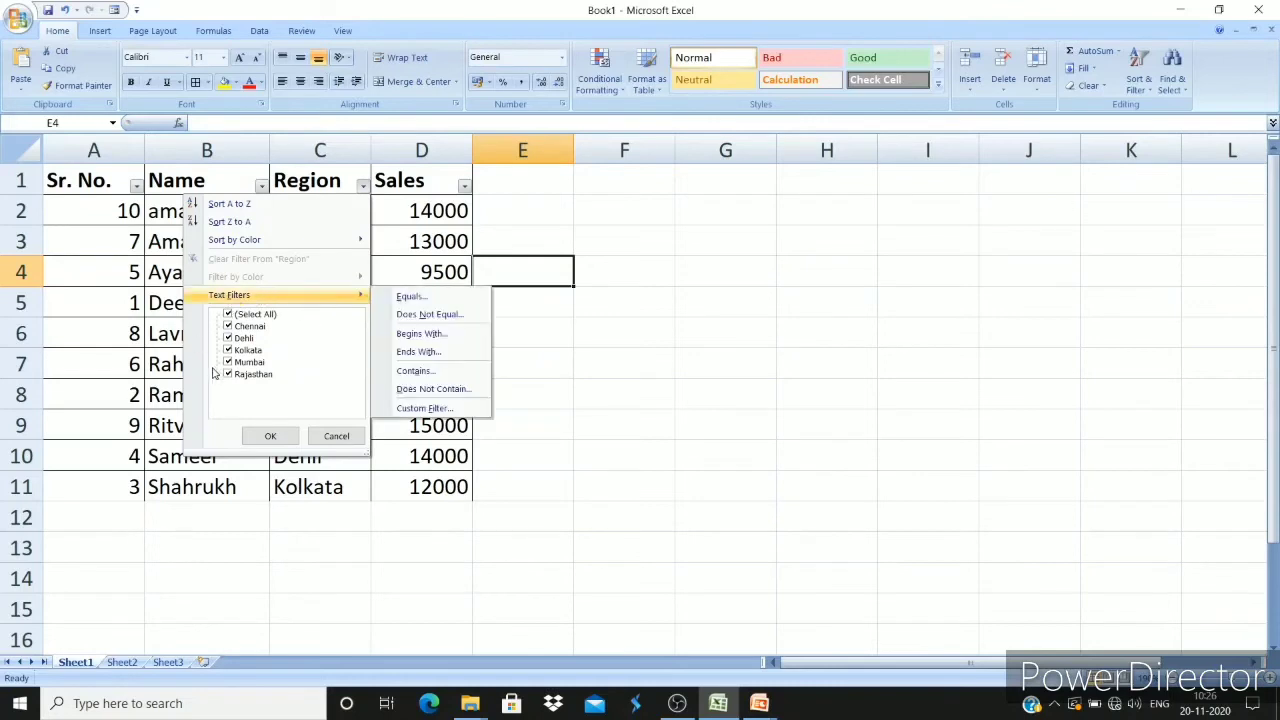
{"action": "left_click", "coordinate": [228, 315]}
{"action": "left_click", "coordinate": [228, 315]}
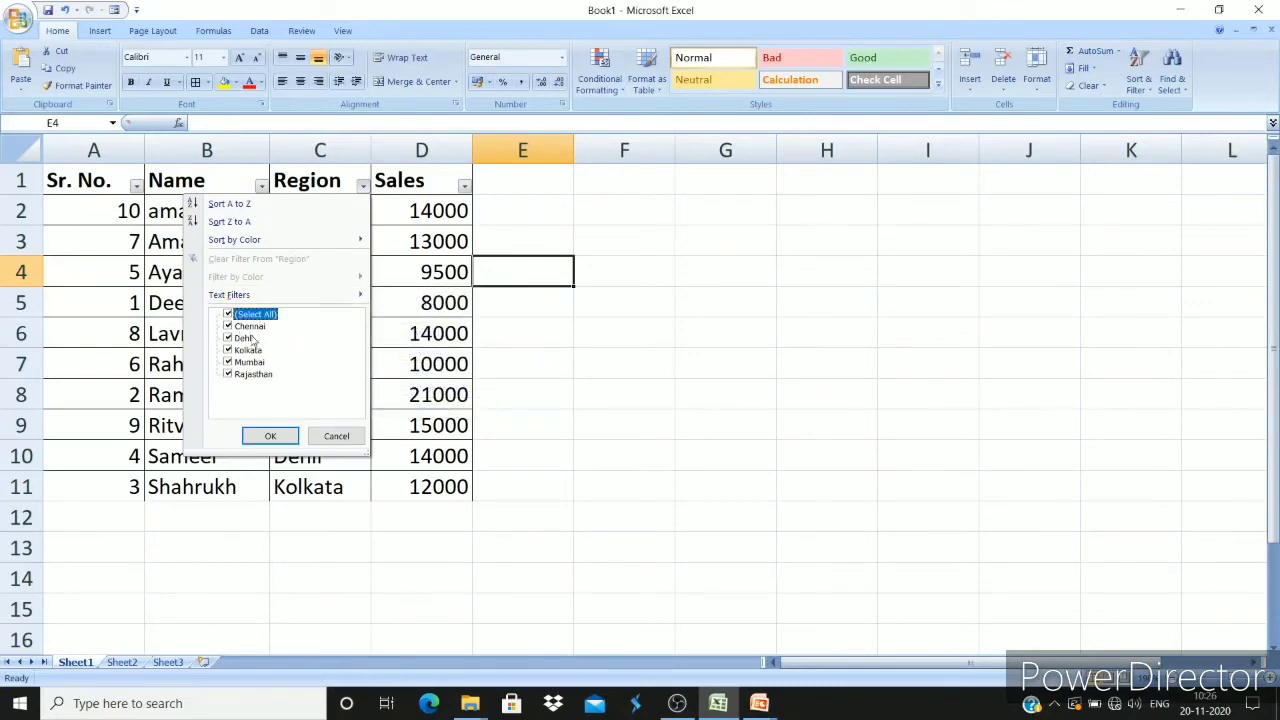
{"action": "left_click", "coordinate": [228, 315]}
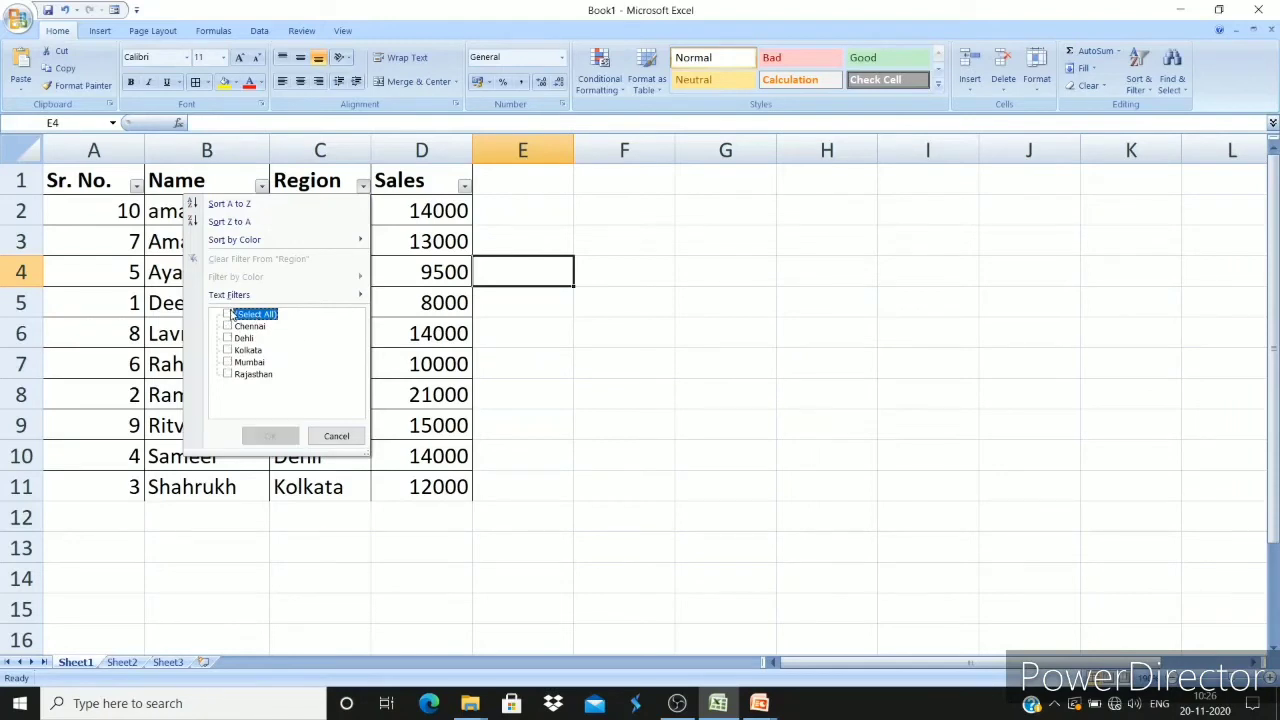
{"action": "left_click", "coordinate": [229, 315]}
{"action": "left_click", "coordinate": [229, 315]}
{"action": "left_click", "coordinate": [238, 340]}
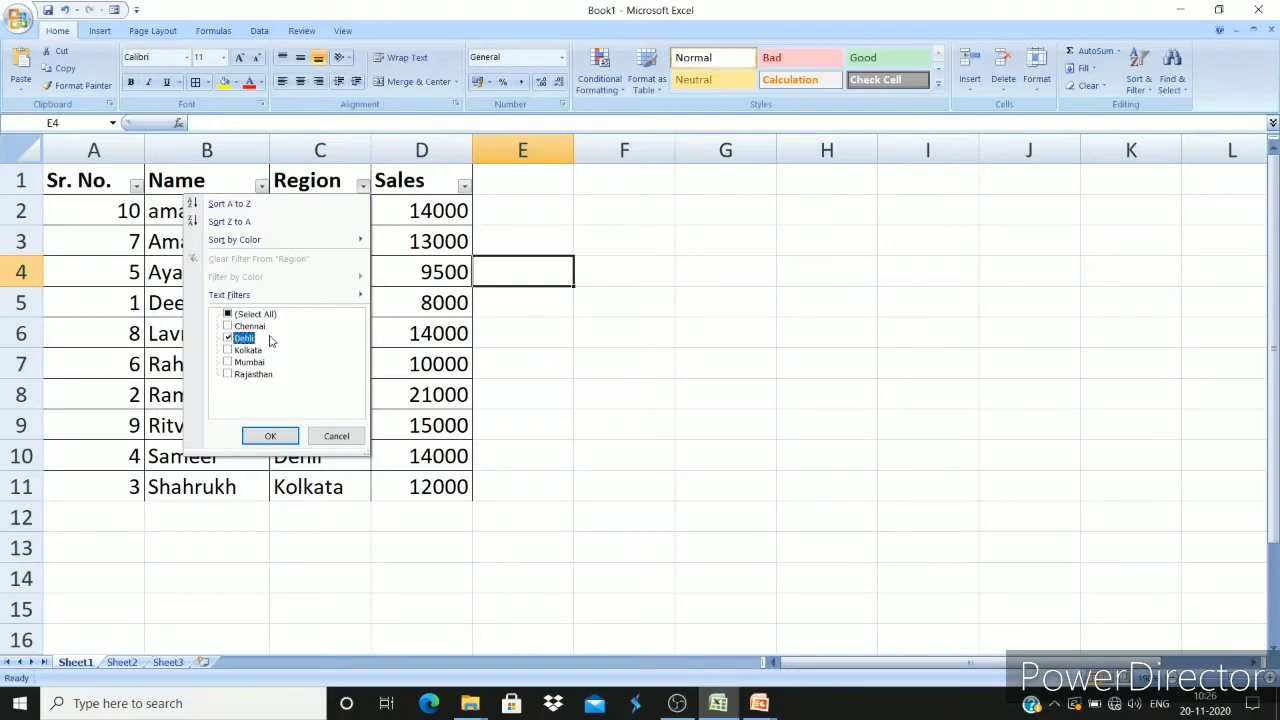
{"action": "left_click", "coordinate": [270, 437]}
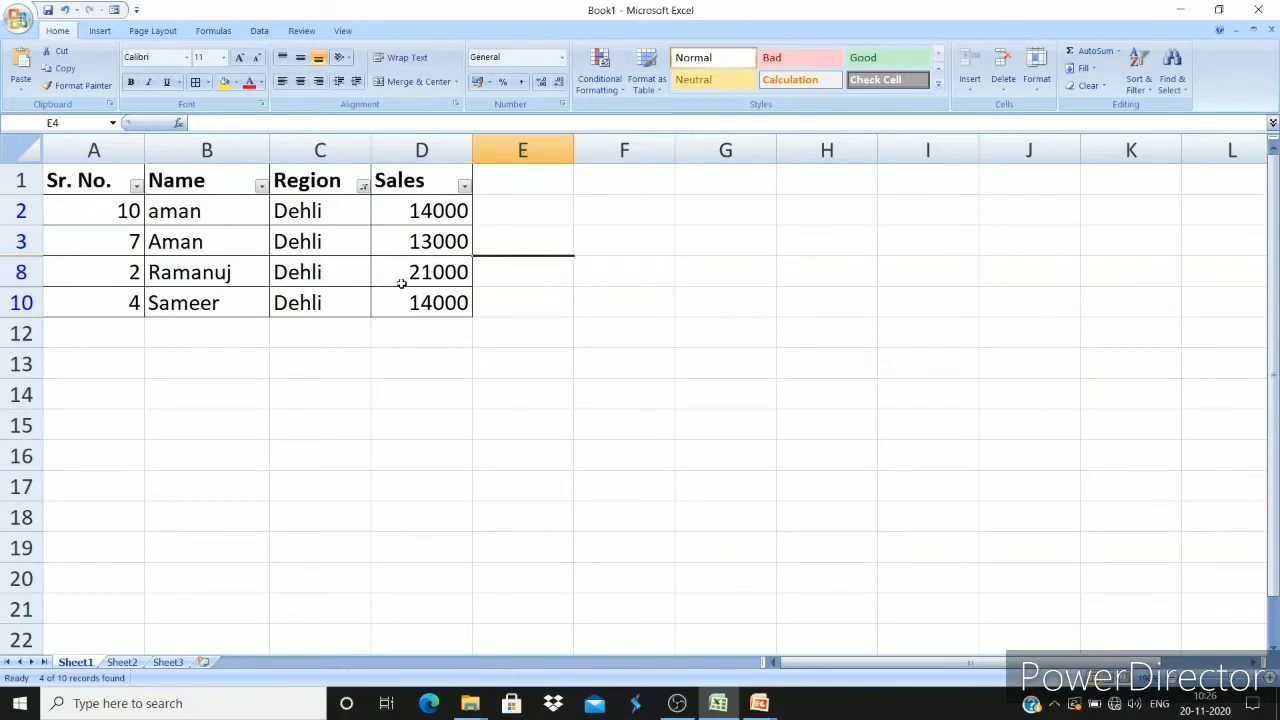
Change the Region filter to show only Kolkata instead of Dehli.
{"action": "left_click", "coordinate": [364, 187]}
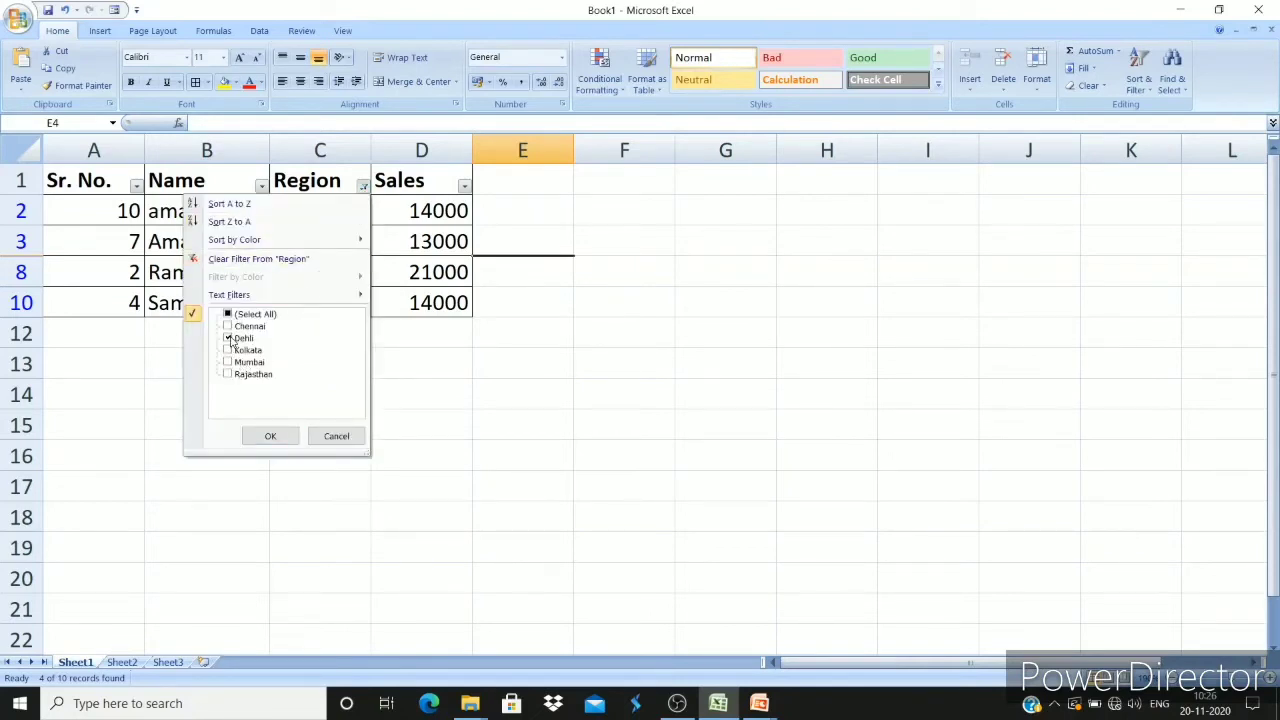
{"action": "left_click", "coordinate": [229, 350]}
{"action": "left_click", "coordinate": [228, 339]}
{"action": "left_click", "coordinate": [271, 437]}
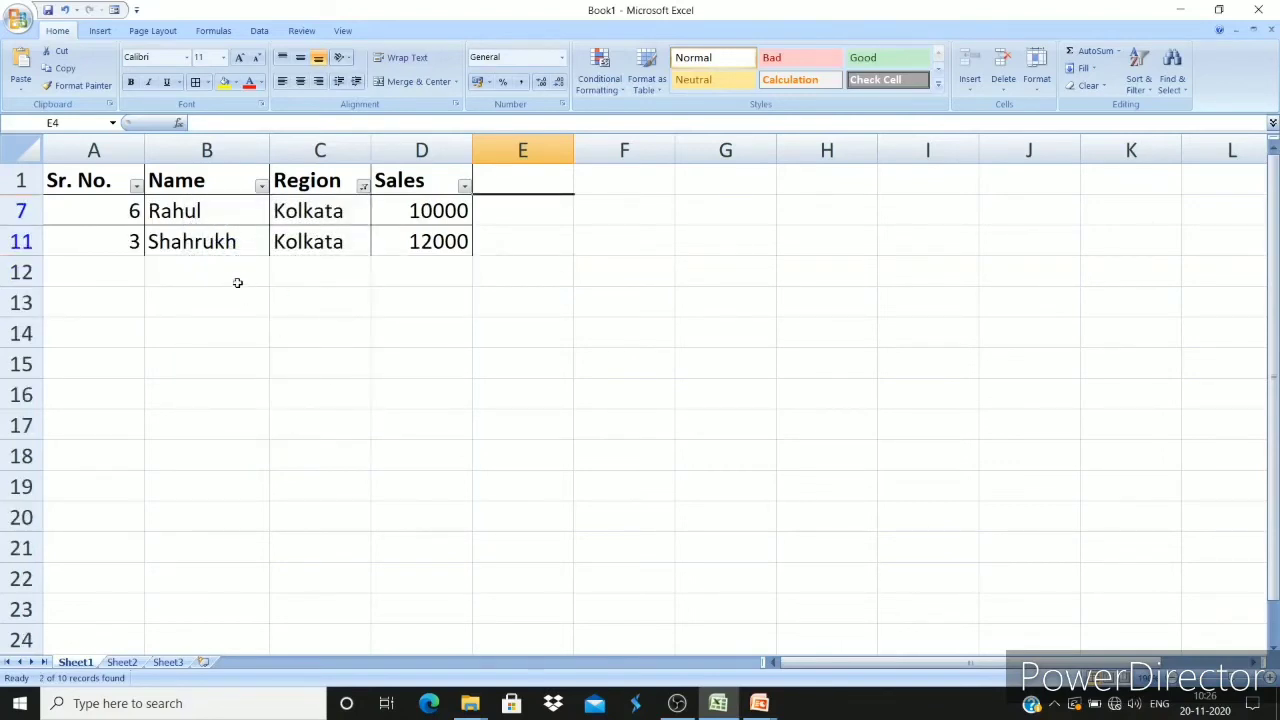
Change the Region filter to show only Rajasthan instead of Kolkata.
{"action": "left_click", "coordinate": [363, 187]}
{"action": "left_click", "coordinate": [229, 374]}
{"action": "left_click", "coordinate": [229, 351]}
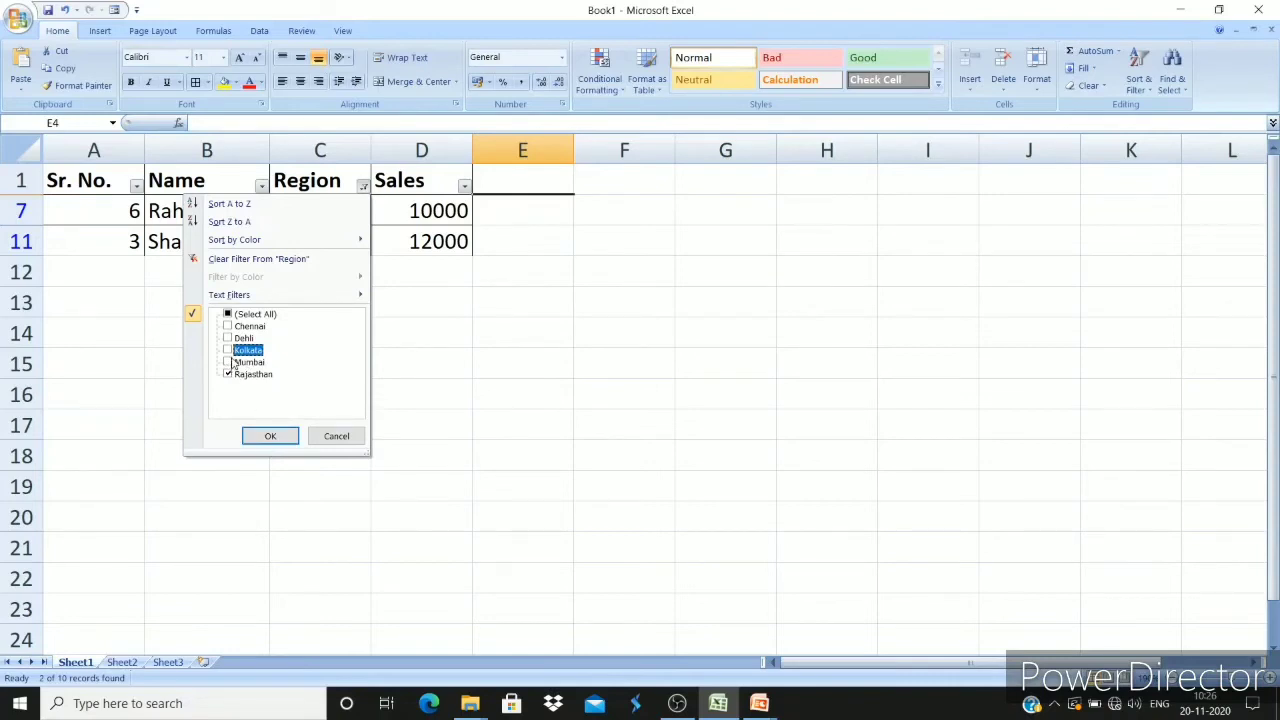
{"action": "left_click", "coordinate": [272, 438]}
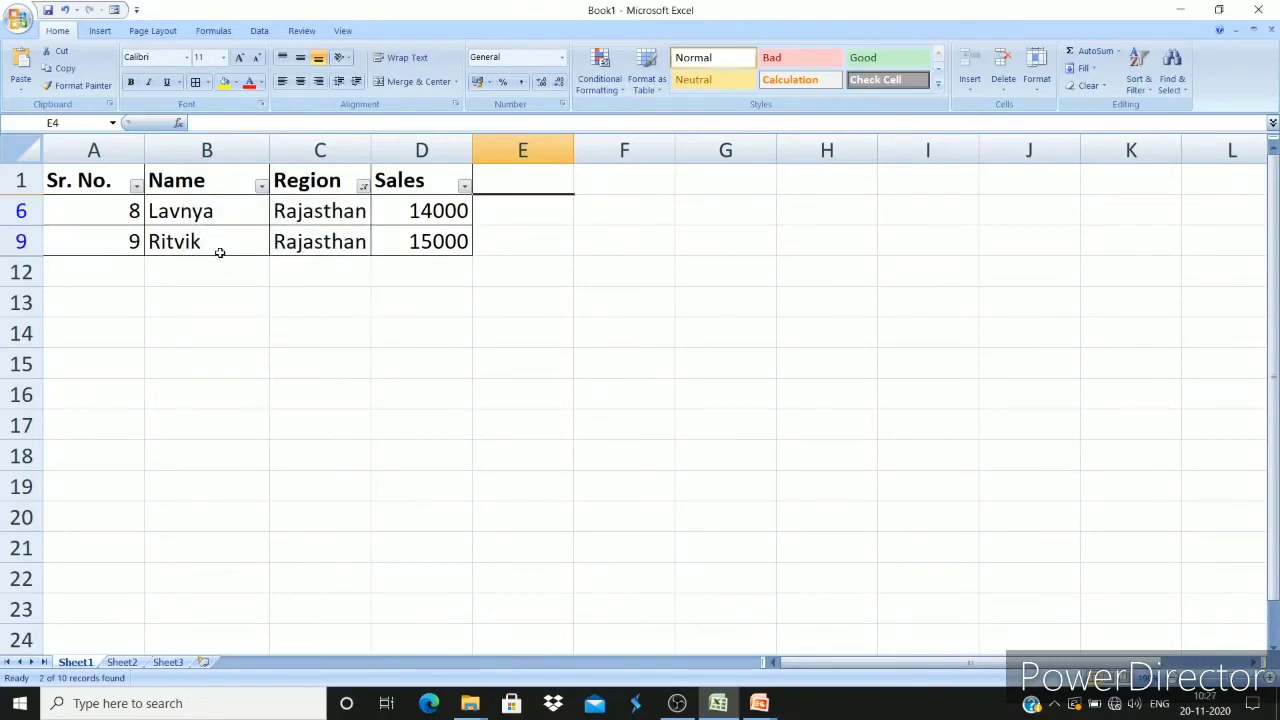
Reset the Region filter so that all regions are selected again.
{"action": "left_click", "coordinate": [363, 186]}
{"action": "left_click", "coordinate": [229, 315]}
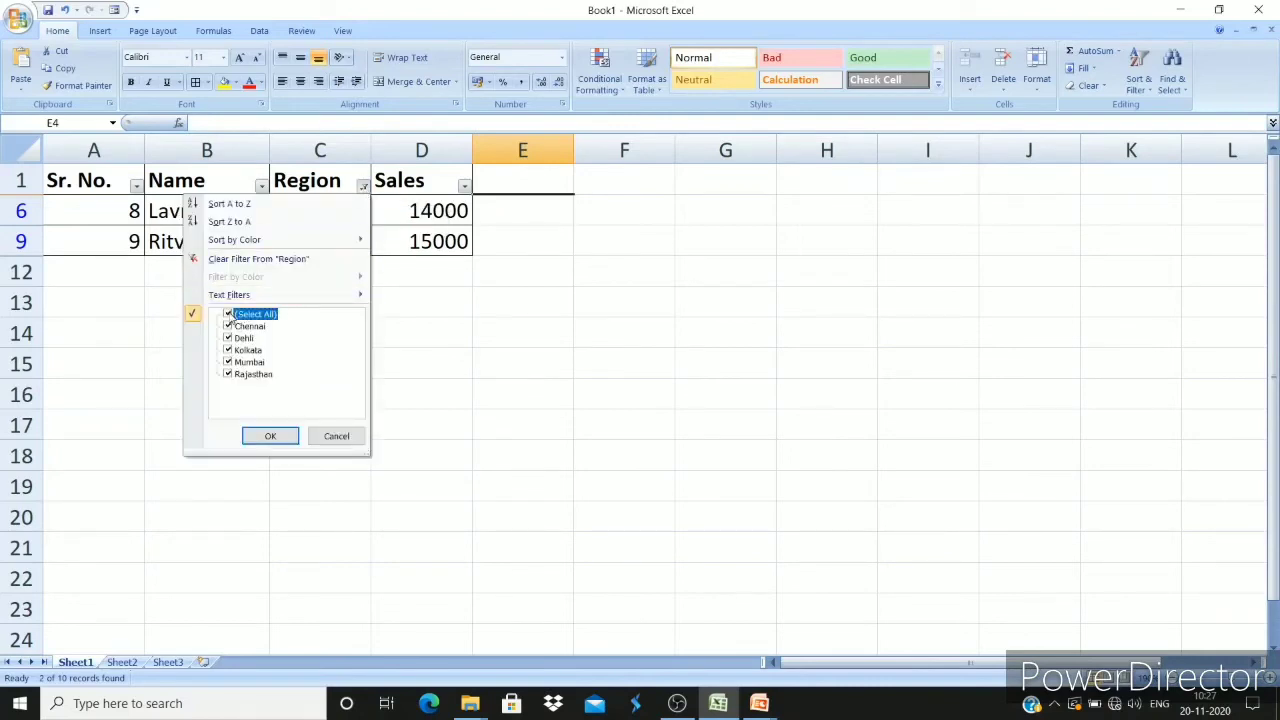
{"action": "left_click", "coordinate": [270, 437]}
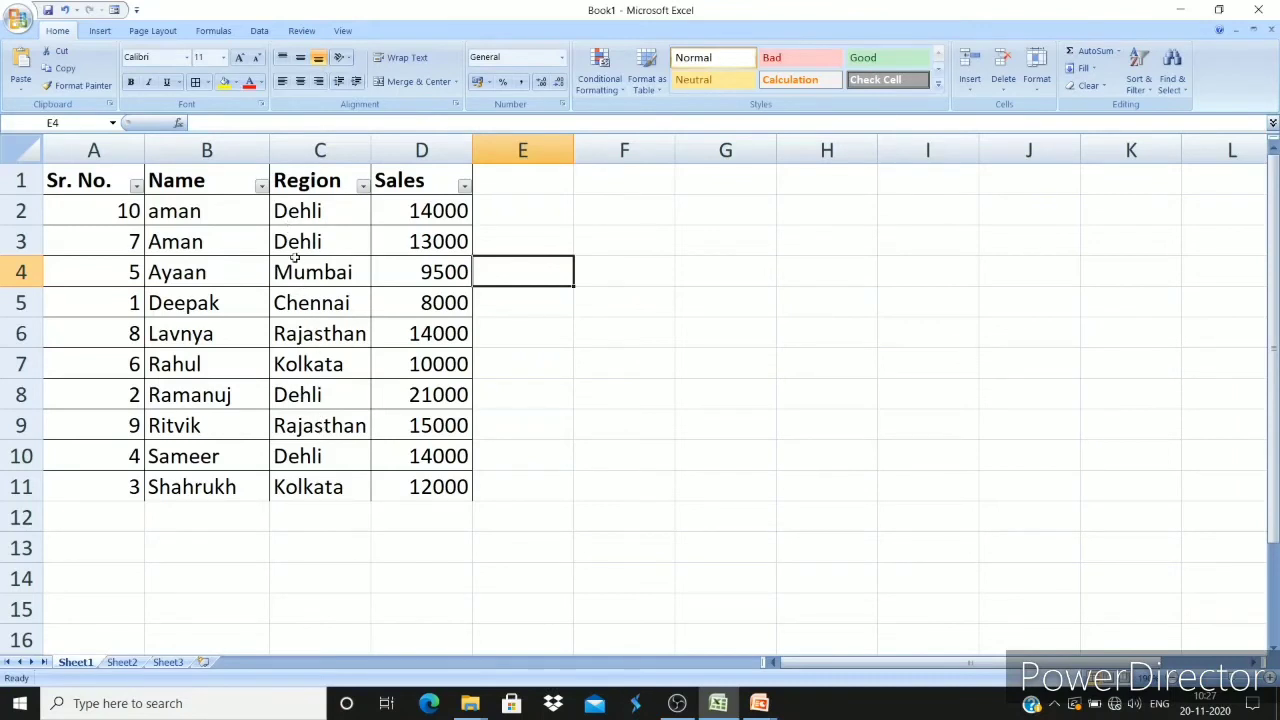
Filter the Name column to only the first name in its list by clearing all names and ticking that one.
{"action": "left_click", "coordinate": [260, 186]}
{"action": "scroll", "coordinate": [202, 345], "scroll_direction": "down", "scroll_amount": 1}
{"action": "scroll", "coordinate": [198, 352], "scroll_direction": "up", "scroll_amount": 1}
{"action": "scroll", "coordinate": [195, 356], "scroll_direction": "down", "scroll_amount": 1}
{"action": "scroll", "coordinate": [195, 358], "scroll_direction": "up", "scroll_amount": 1}
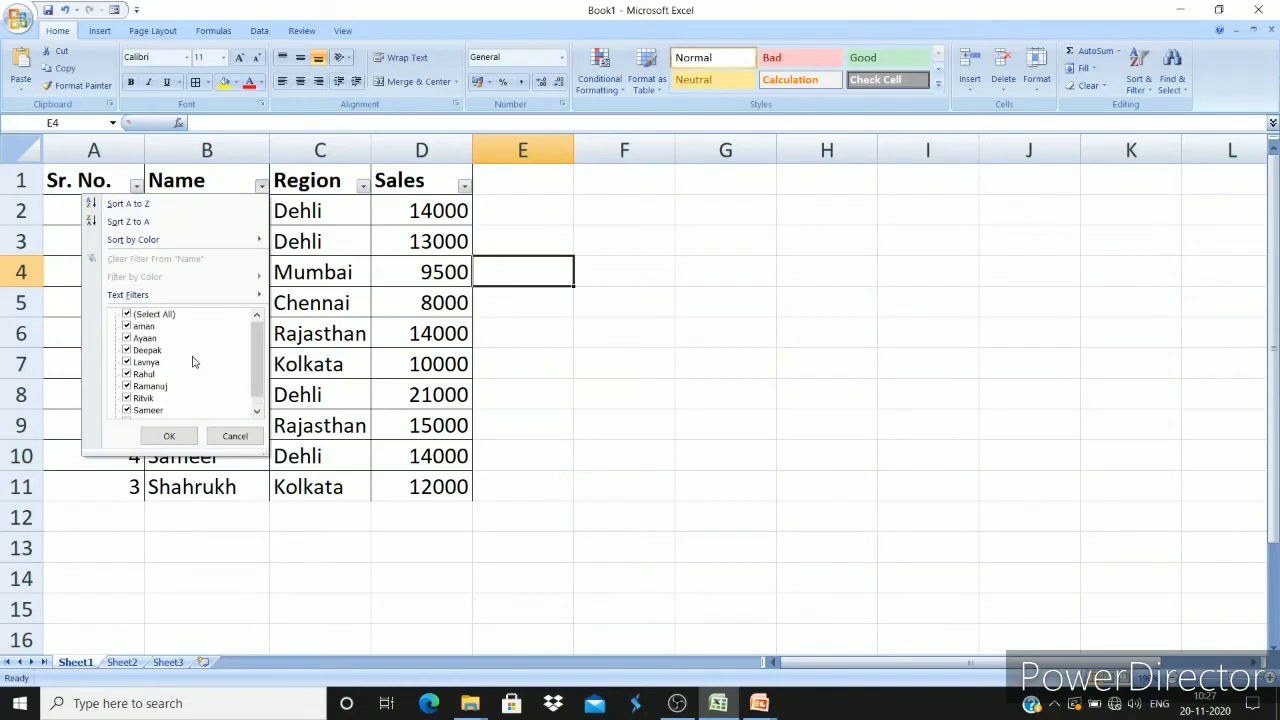
{"action": "left_click", "coordinate": [127, 315]}
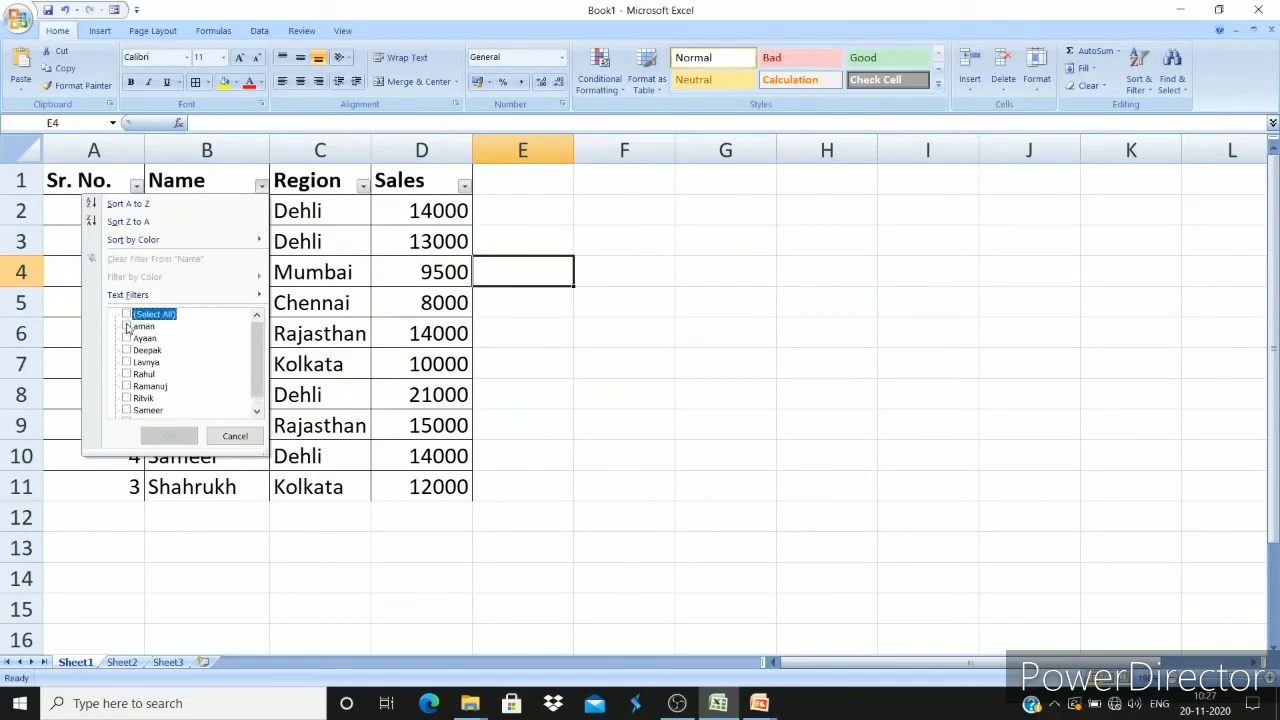
{"action": "left_click", "coordinate": [126, 327]}
{"action": "left_click", "coordinate": [169, 436]}
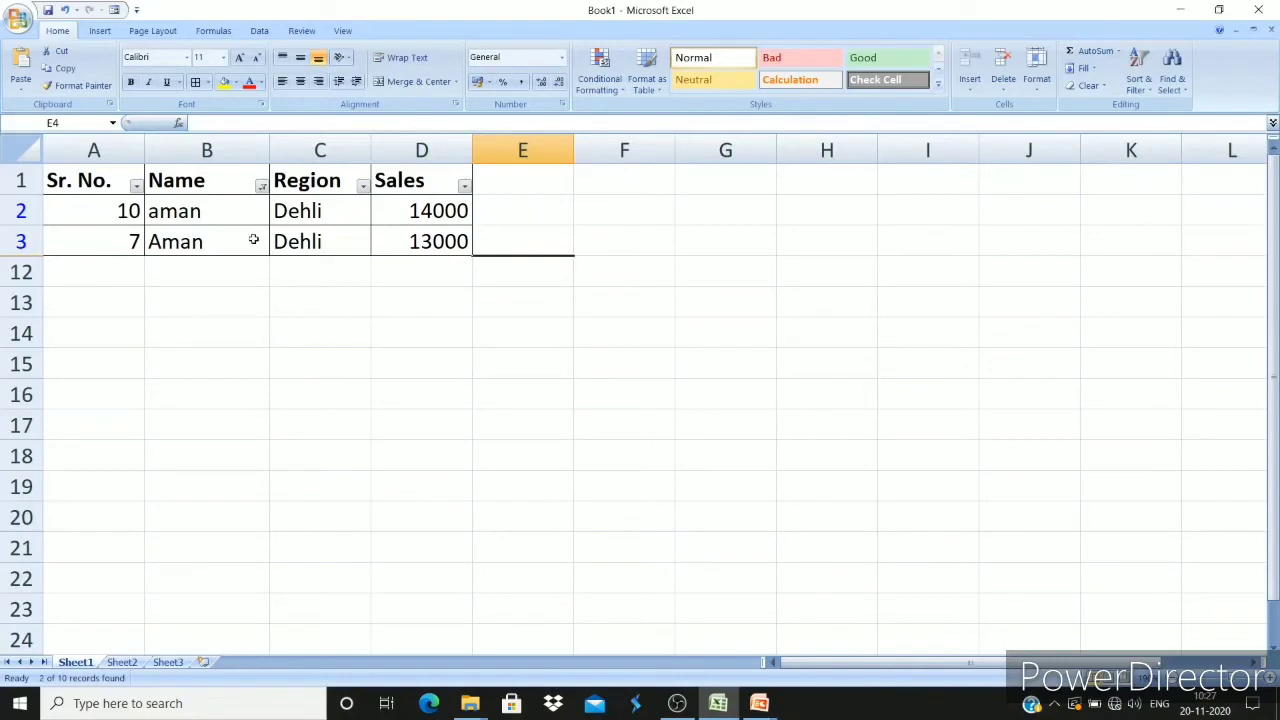
Reset the Name filter so that all names are selected again.
{"action": "left_click", "coordinate": [261, 186]}
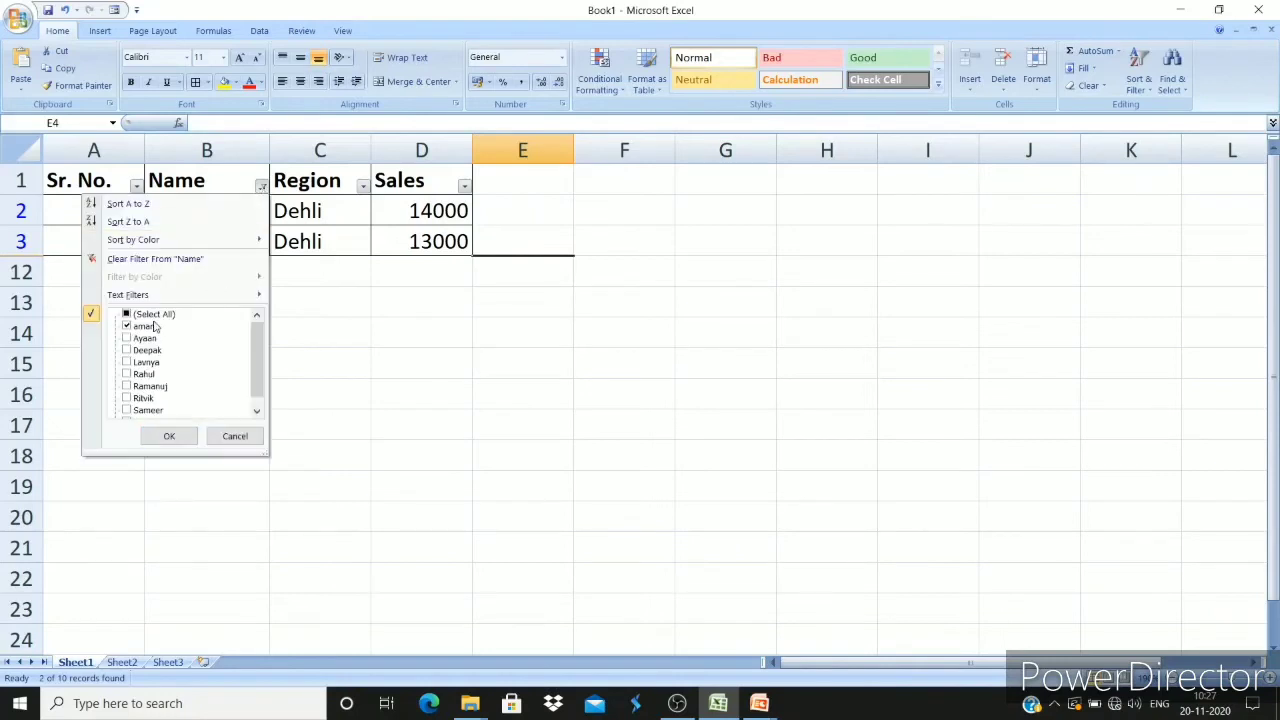
{"action": "left_click", "coordinate": [154, 314]}
{"action": "left_click", "coordinate": [166, 436]}
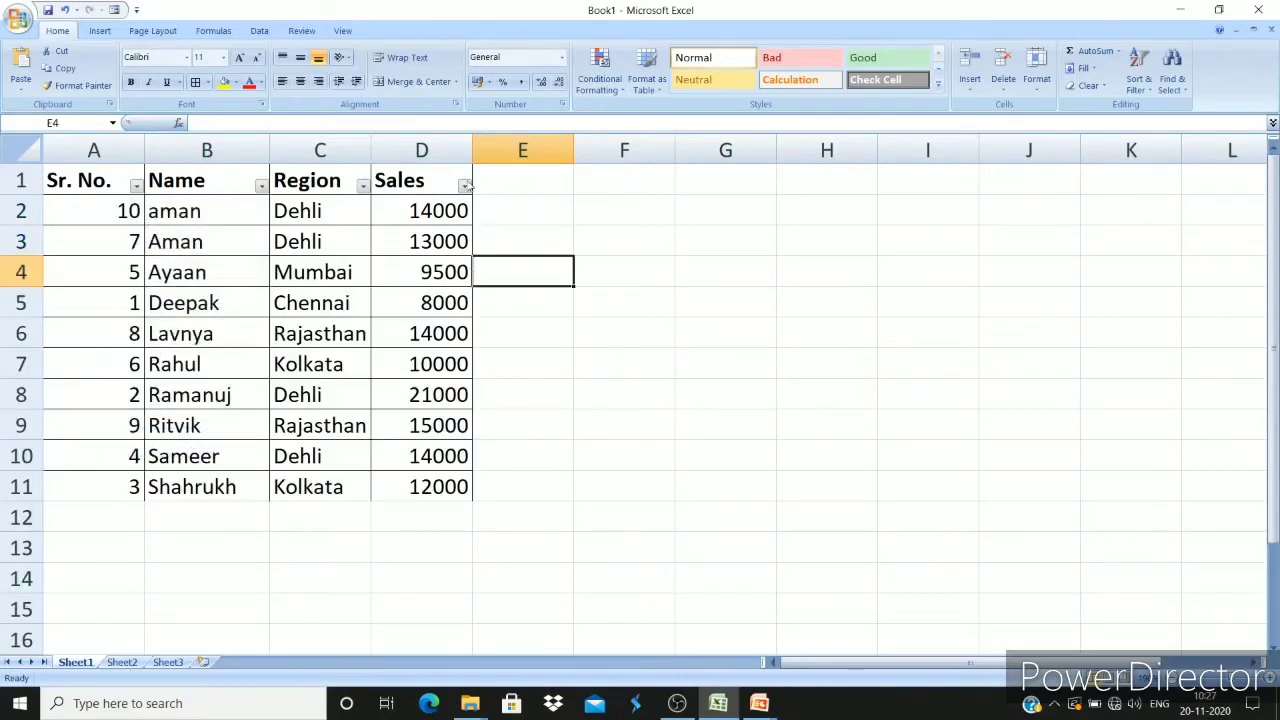
Filter the Sales column to show only 10000, and reselect all sales values after checking the result.
{"action": "left_click", "coordinate": [465, 185]}
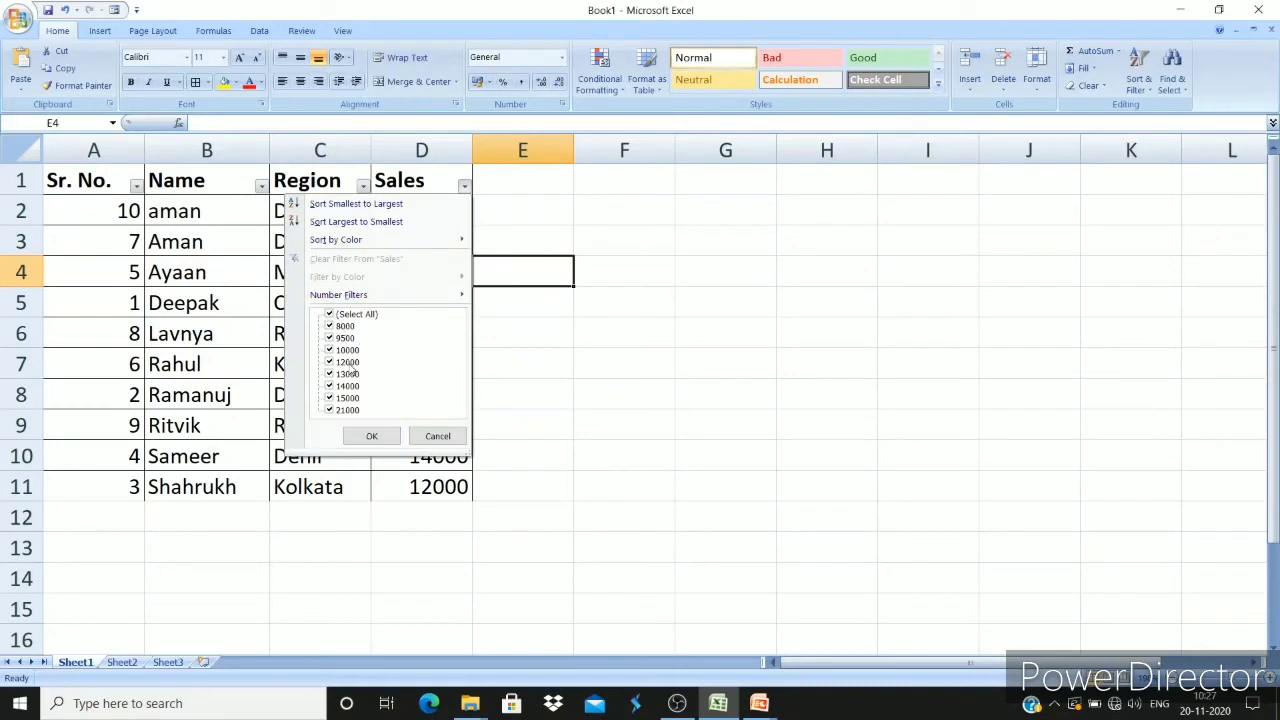
{"action": "left_click", "coordinate": [330, 315]}
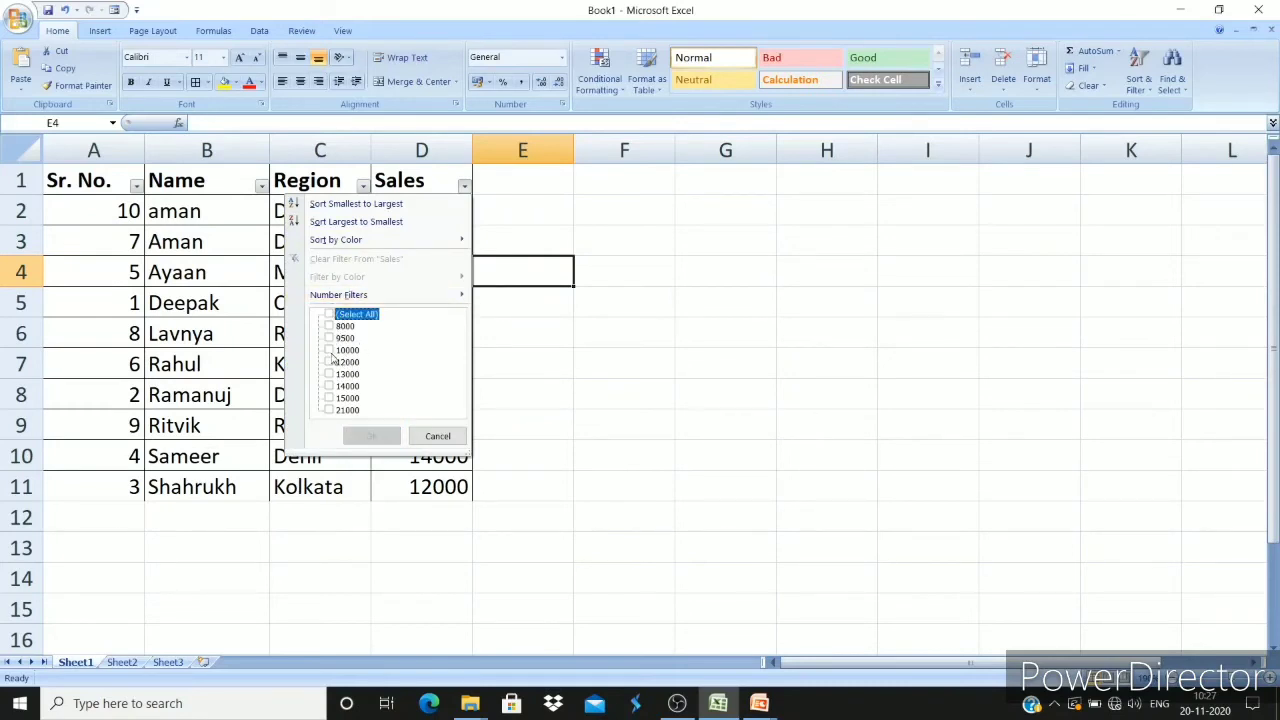
{"action": "left_click", "coordinate": [330, 350]}
{"action": "left_click", "coordinate": [370, 437]}
{"action": "left_click", "coordinate": [465, 187]}
{"action": "left_click", "coordinate": [358, 315]}
{"action": "left_click", "coordinate": [371, 436]}
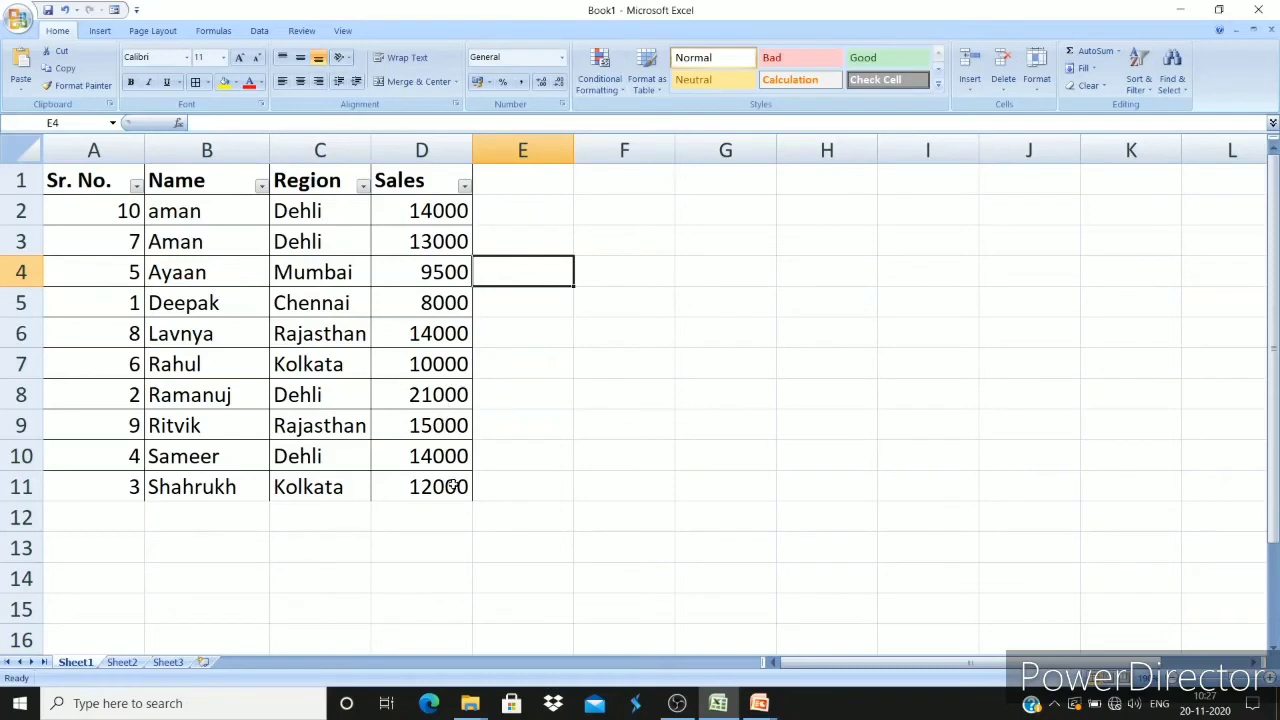
Filter the Sales column to show only 14000 by clearing all values and ticking that one.
{"action": "left_click", "coordinate": [464, 187]}
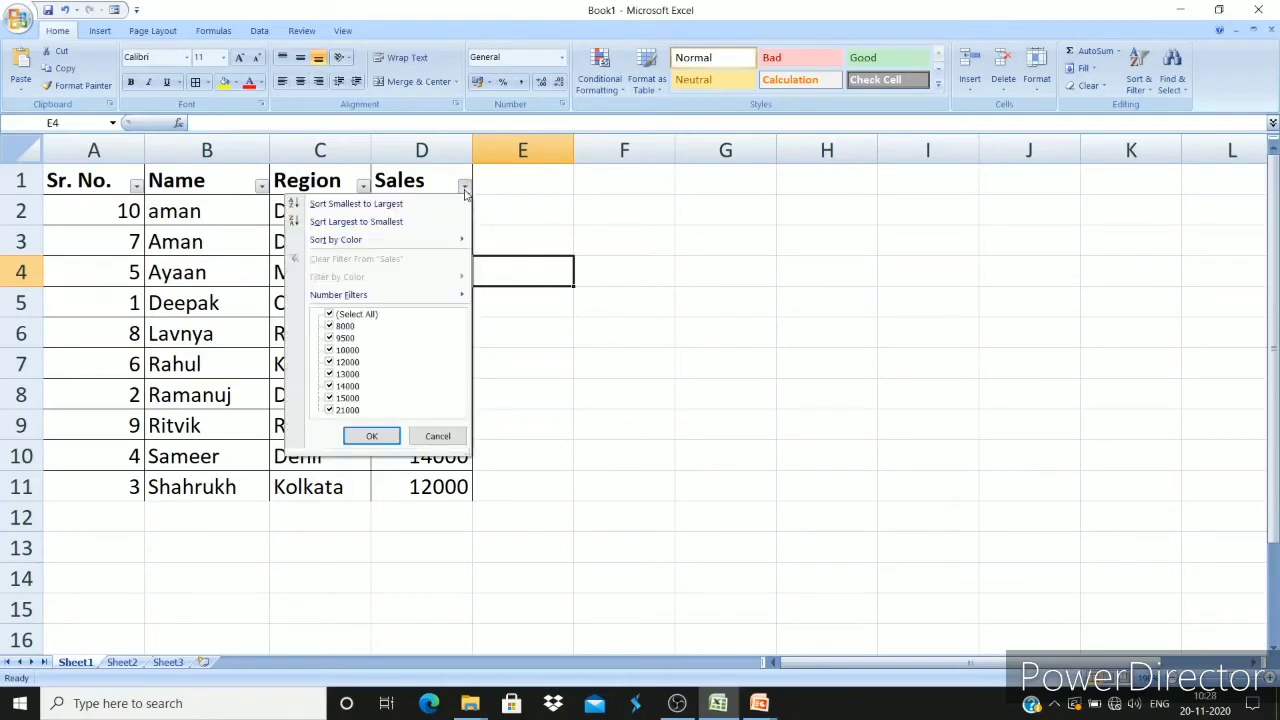
{"action": "left_click", "coordinate": [331, 314]}
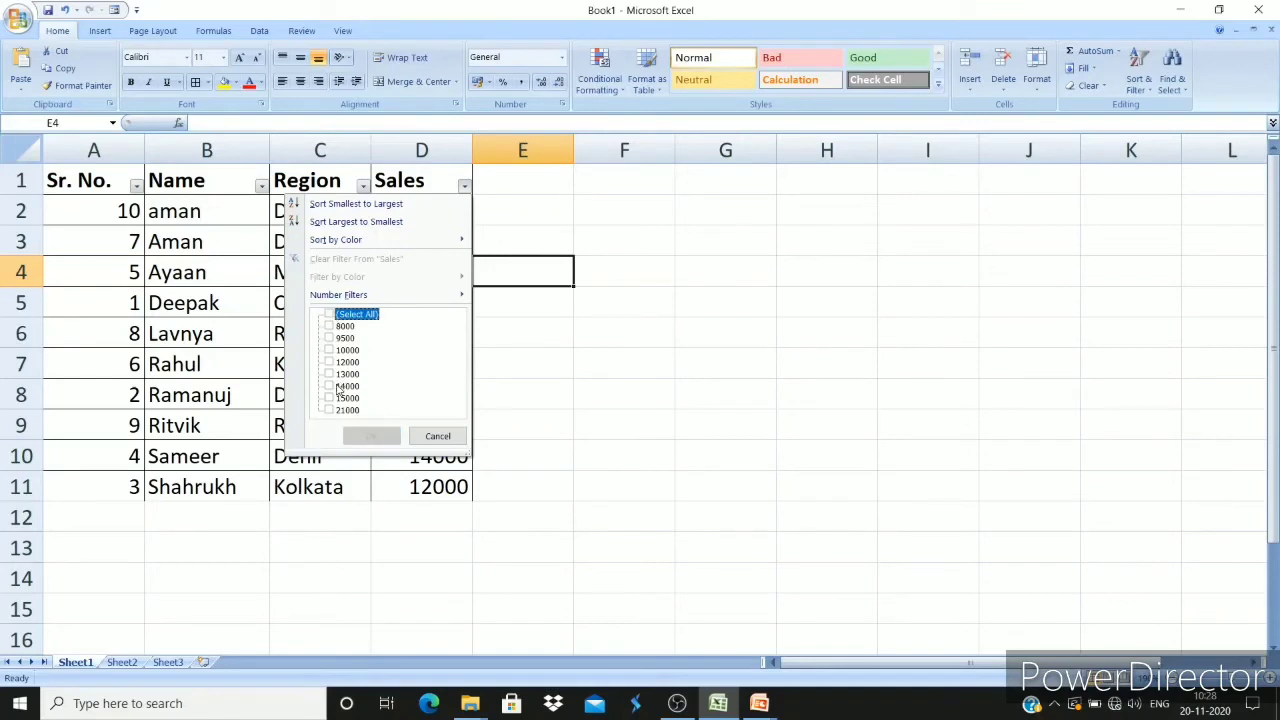
{"action": "left_click", "coordinate": [336, 387]}
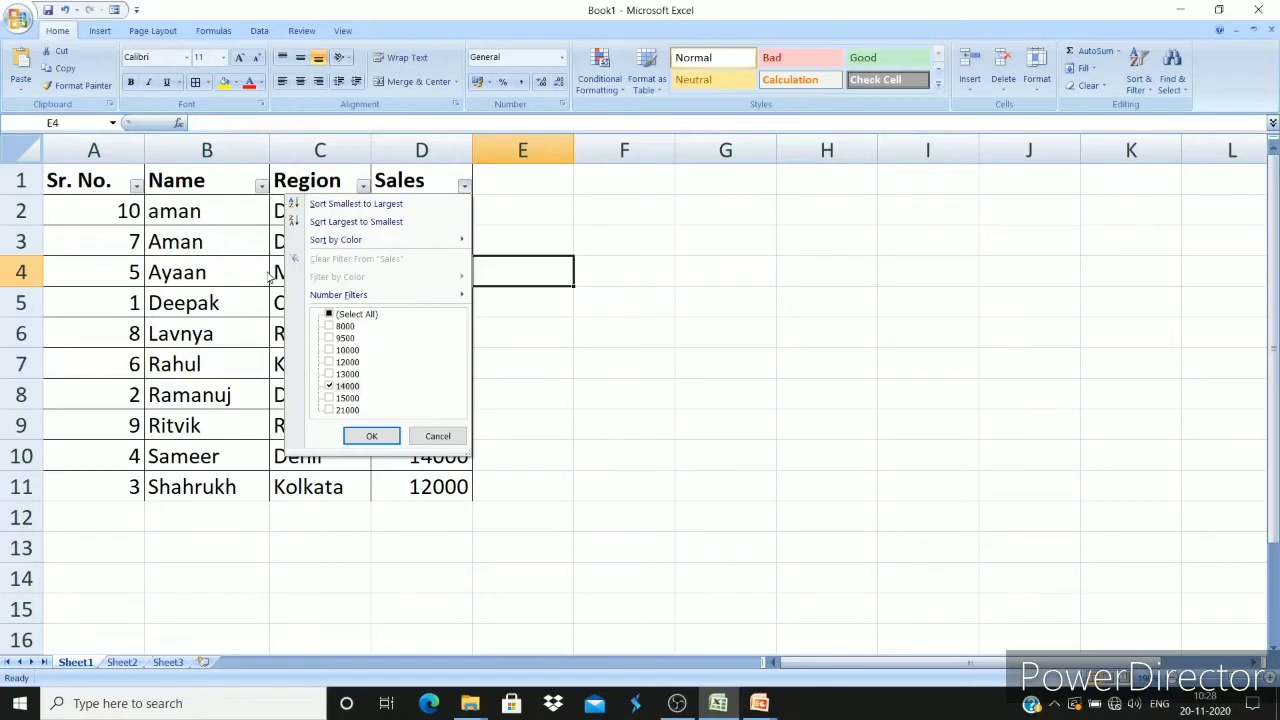
{"action": "left_click", "coordinate": [368, 434]}
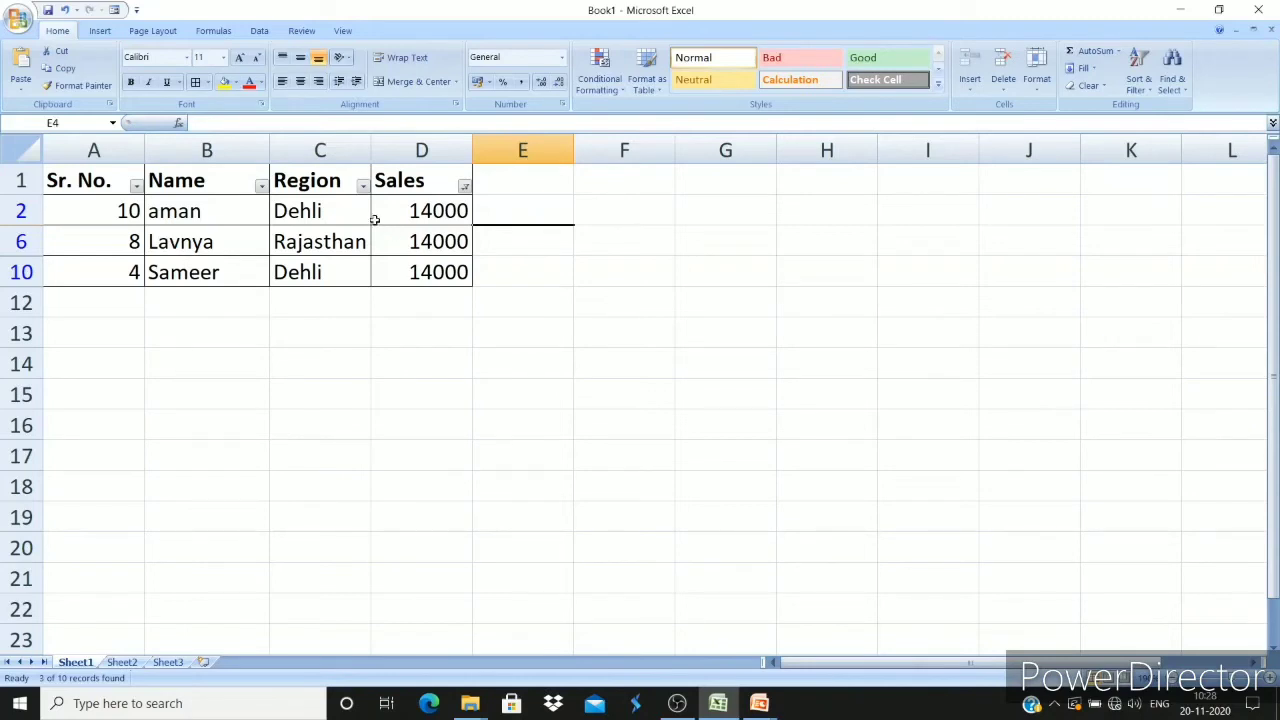
Reset the Sales filter so that all sales values are selected again.
{"action": "left_click", "coordinate": [465, 187]}
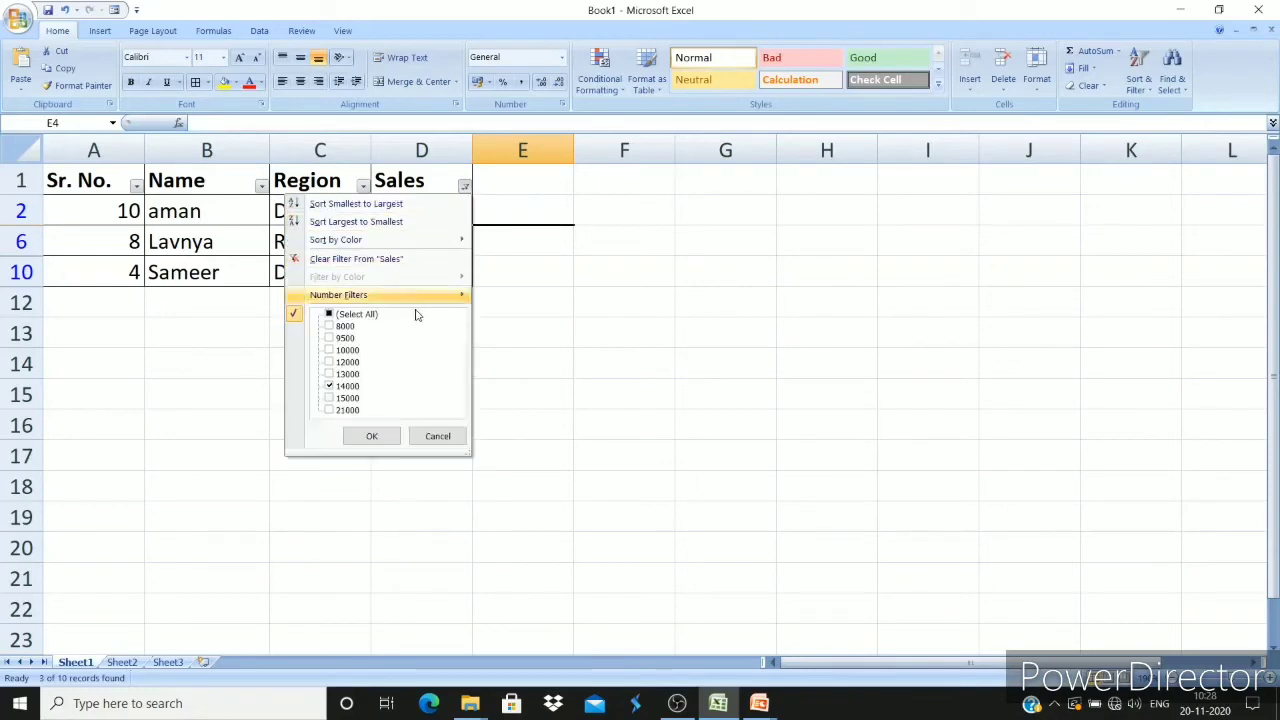
{"action": "left_click", "coordinate": [346, 316]}
{"action": "left_click", "coordinate": [375, 436]}
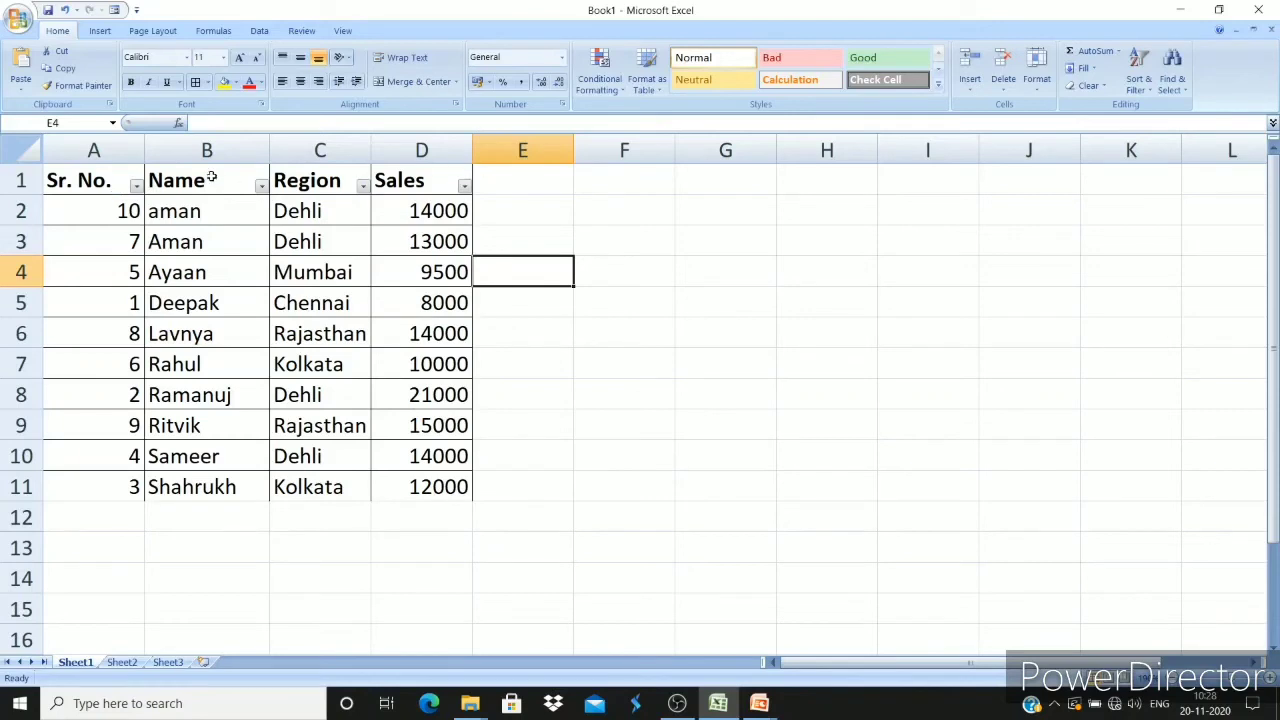
Turn off filtering for the table in A1:D11 and deselect the range.
{"action": "left_click", "coordinate": [93, 172]}
{"action": "left_click_drag", "start_coordinate": [155, 176], "coordinate": [450, 487]}
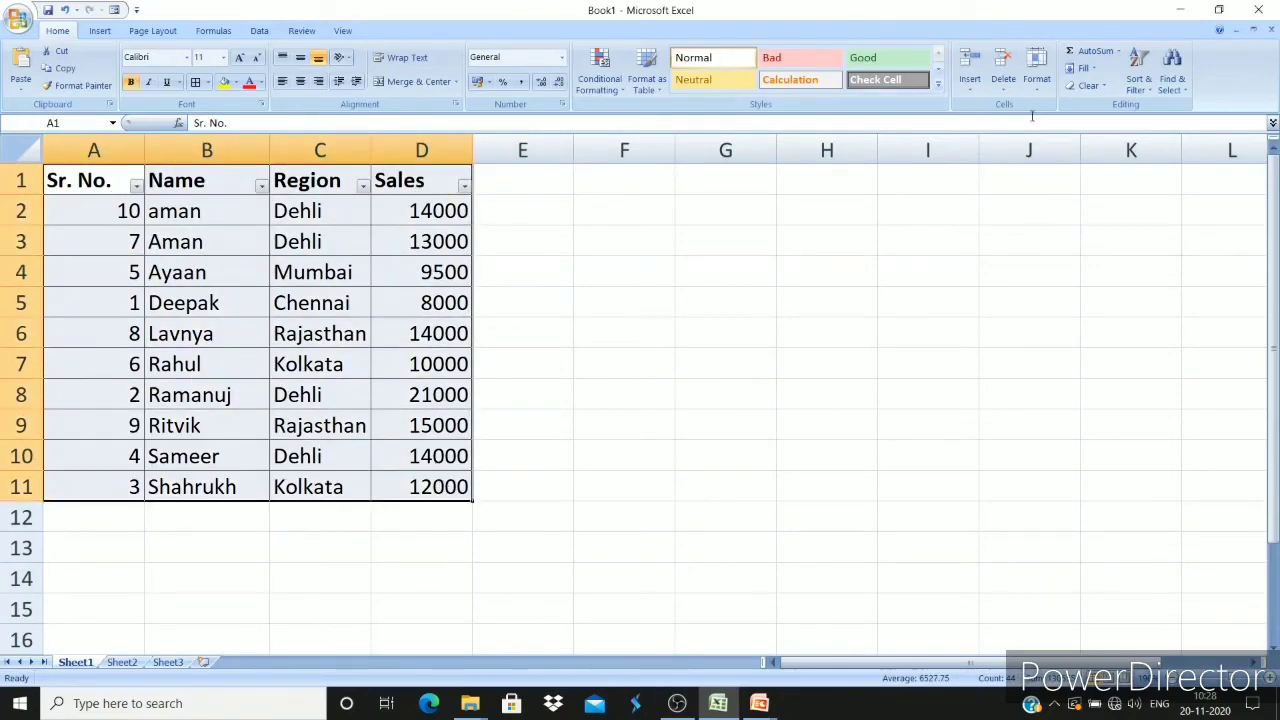
{"action": "left_click", "coordinate": [1143, 86]}
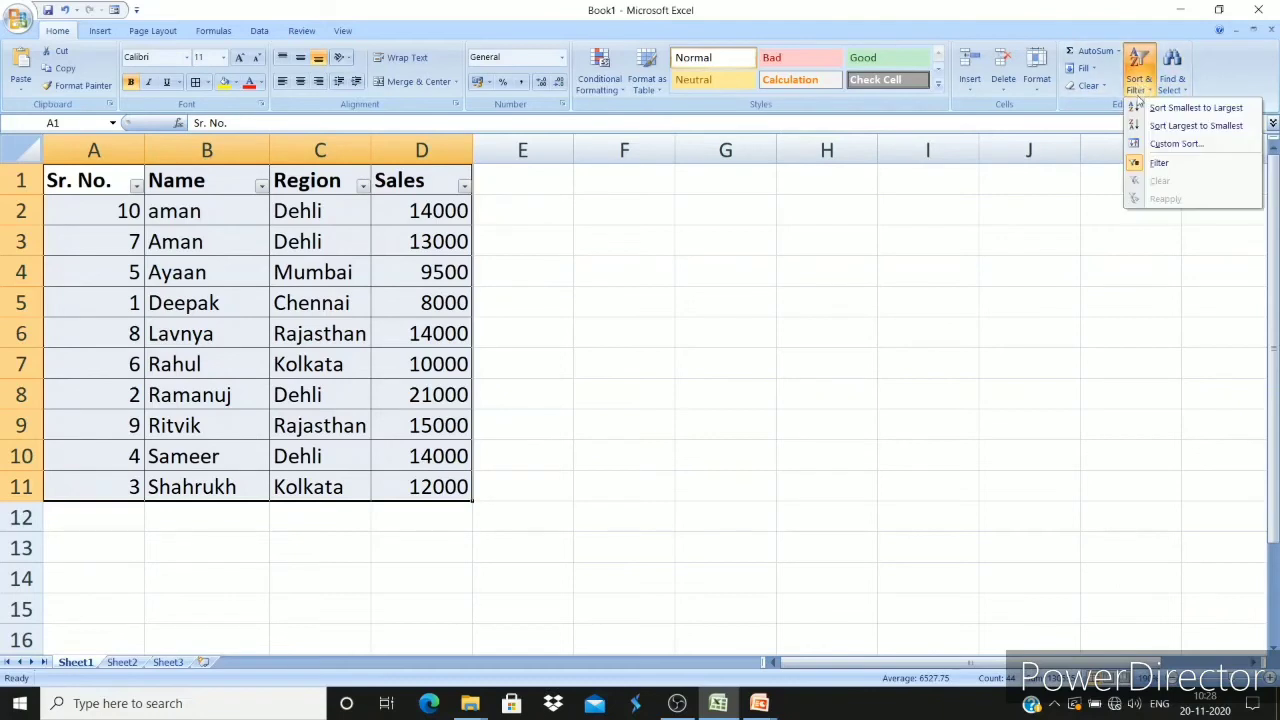
{"action": "left_click", "coordinate": [1160, 163]}
{"action": "left_click", "coordinate": [1027, 212]}
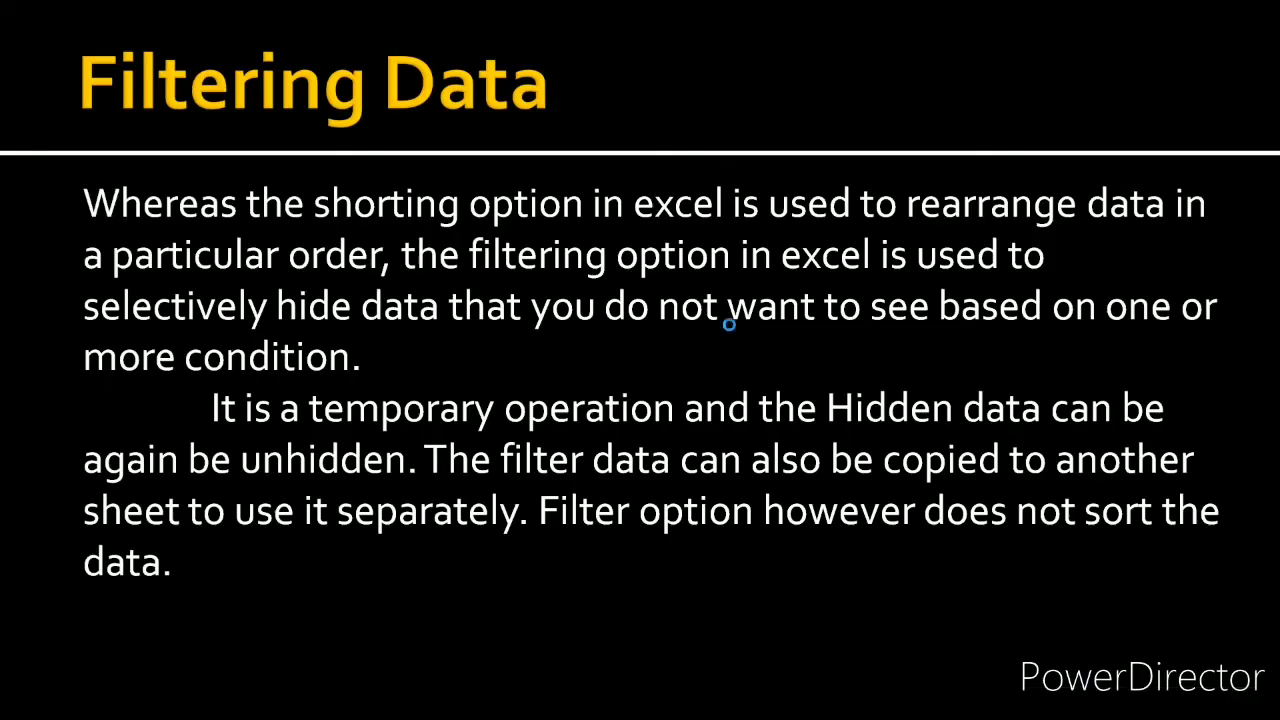
{"action": "left_click", "coordinate": [729, 324]}
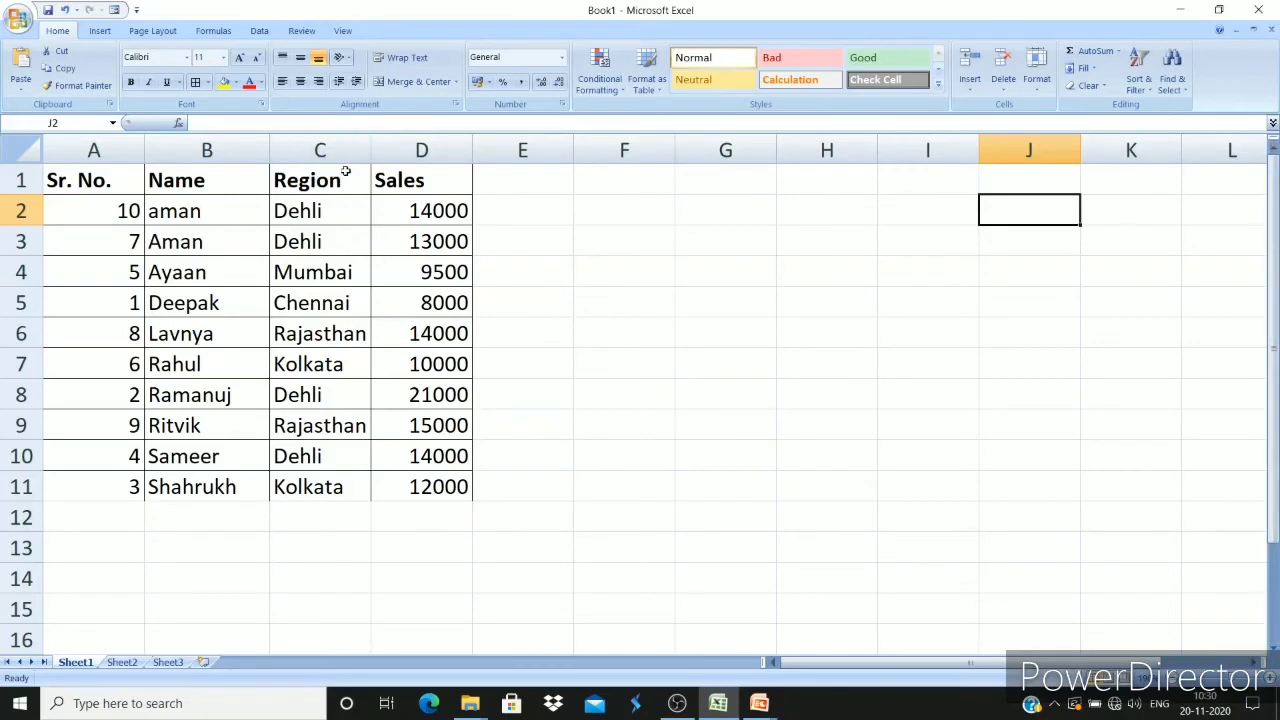
Turn on filtering for the table range A1:D11 and deselect the range.
{"action": "left_click_drag", "start_coordinate": [131, 192], "coordinate": [452, 490]}
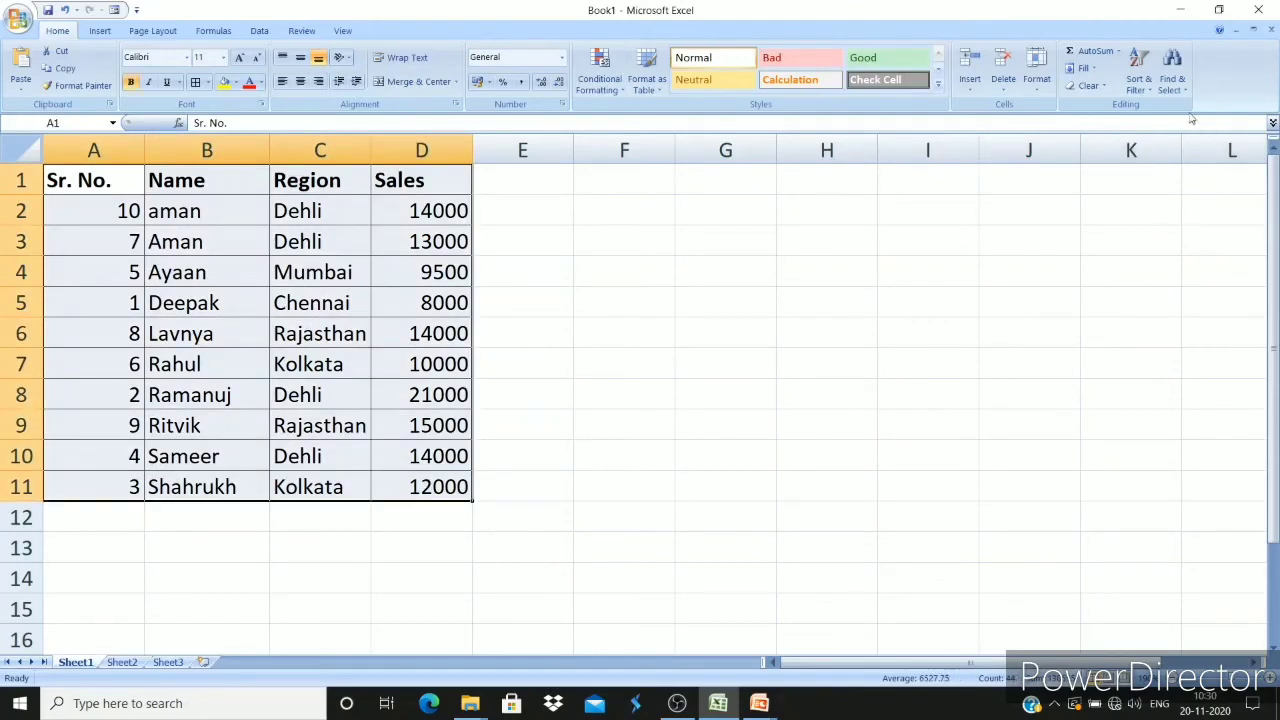
{"action": "left_click", "coordinate": [1138, 86]}
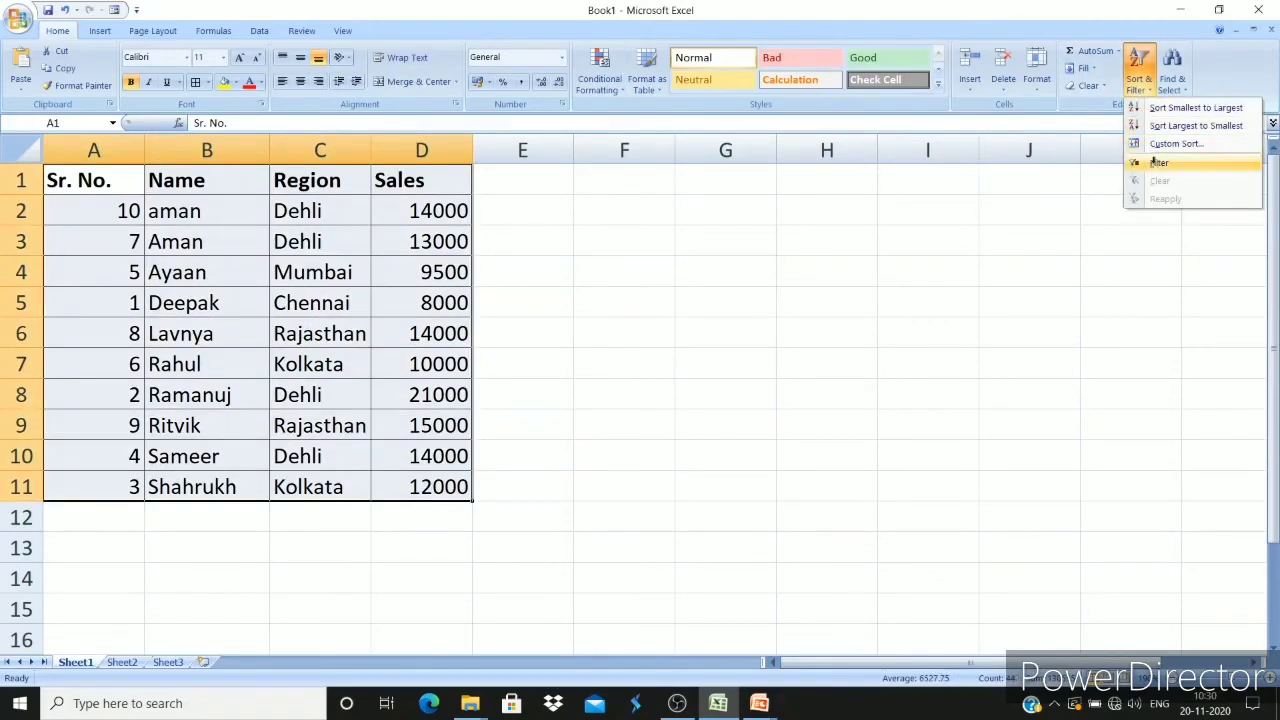
{"action": "left_click", "coordinate": [1159, 162]}
{"action": "left_click", "coordinate": [805, 345]}
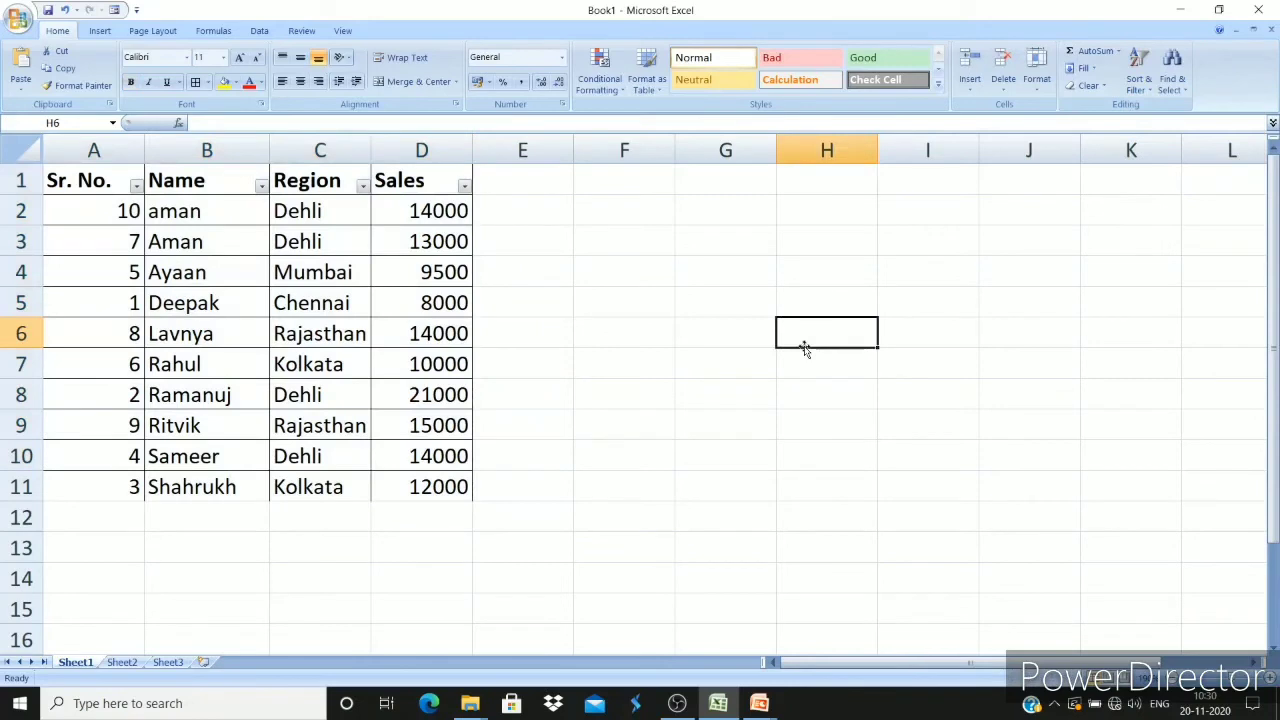
Filter the Region column to show only Dehli by clearing all regions and ticking that one.
{"action": "left_click", "coordinate": [363, 186]}
{"action": "left_click", "coordinate": [235, 338]}
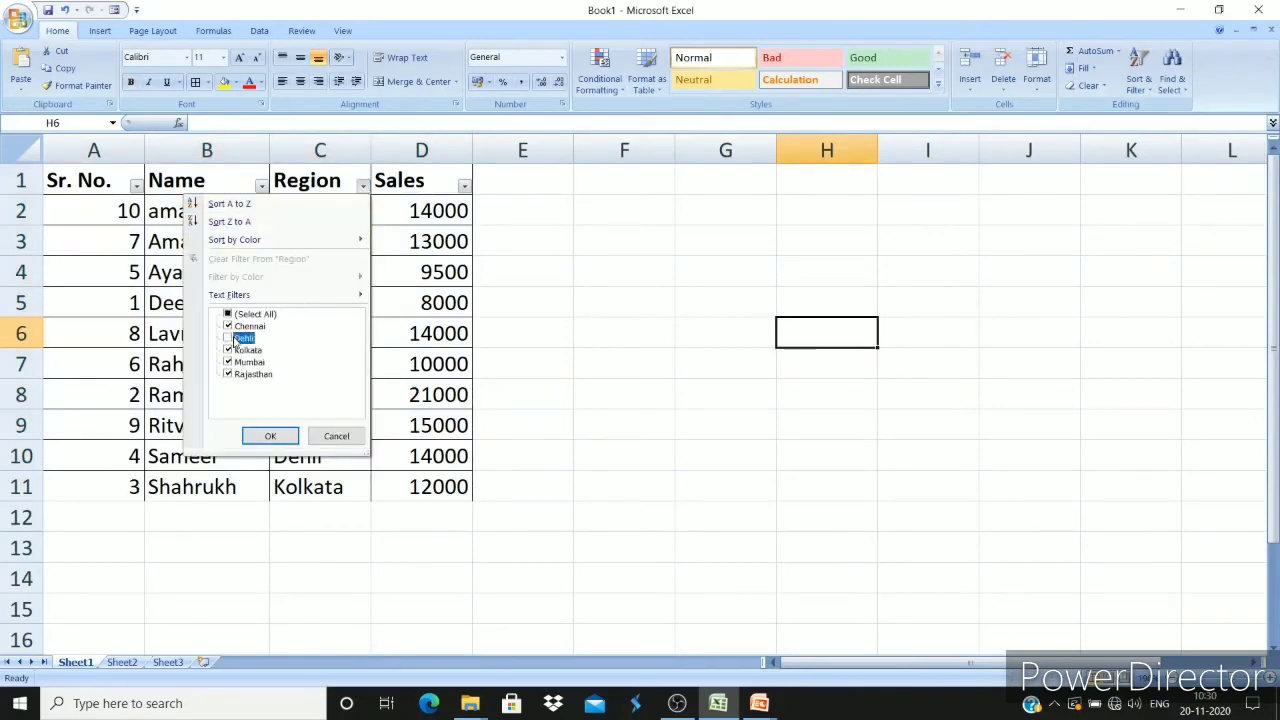
{"action": "left_click", "coordinate": [237, 315]}
{"action": "left_click", "coordinate": [238, 314]}
{"action": "left_click", "coordinate": [238, 338]}
{"action": "left_click", "coordinate": [270, 436]}
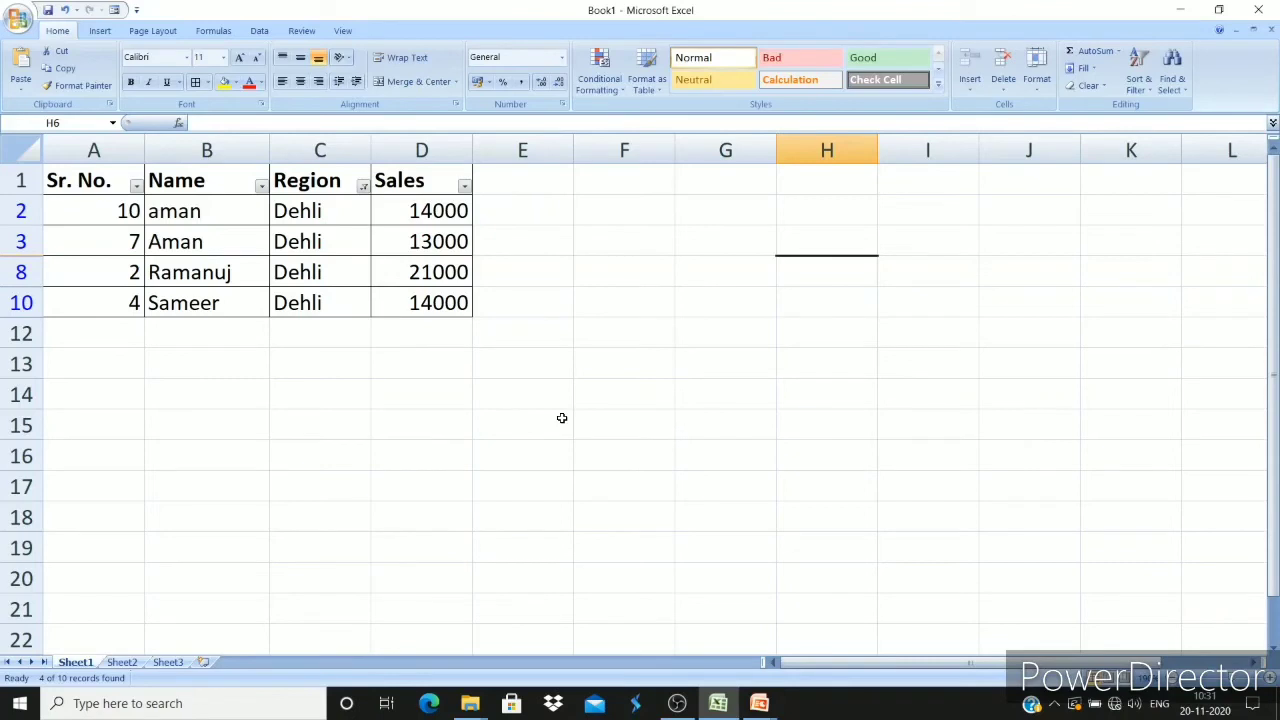
{"action": "scroll", "coordinate": [557, 334], "scroll_direction": "down", "scroll_amount": 20}
{"action": "scroll", "coordinate": [554, 337], "scroll_direction": "up", "scroll_amount": 9}
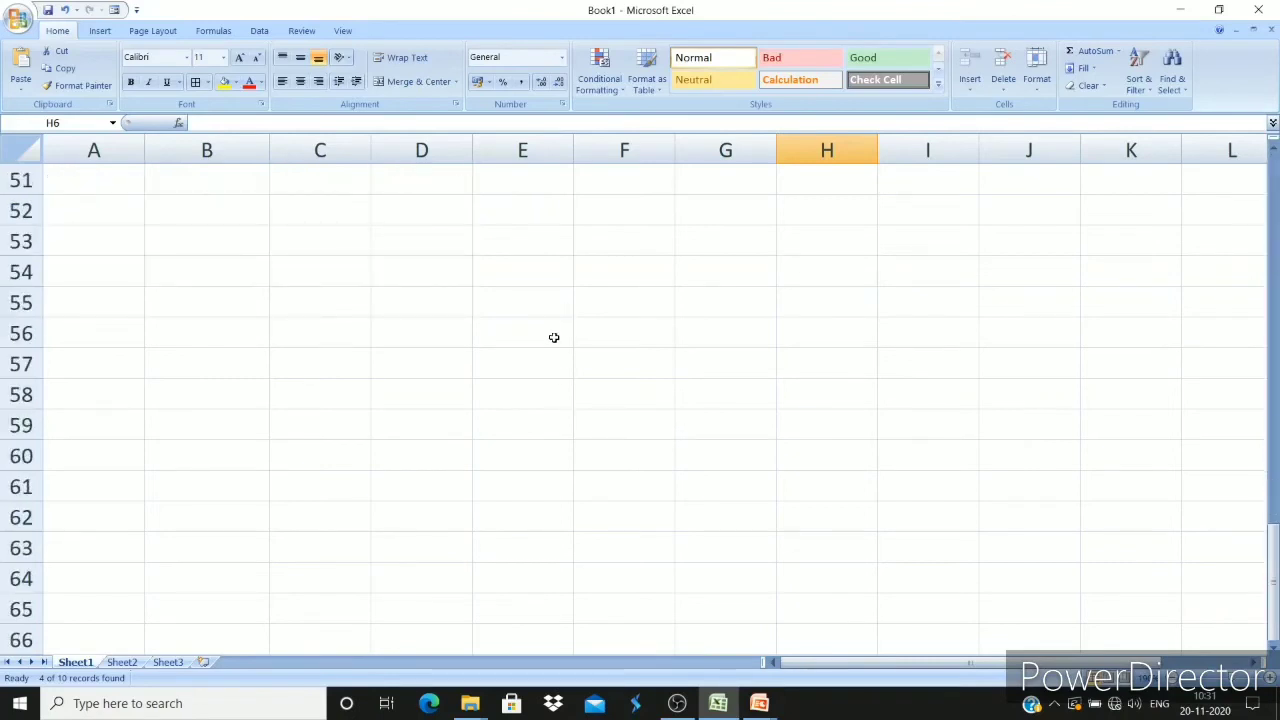
{"action": "scroll", "coordinate": [554, 337], "scroll_direction": "up", "scroll_amount": 17}
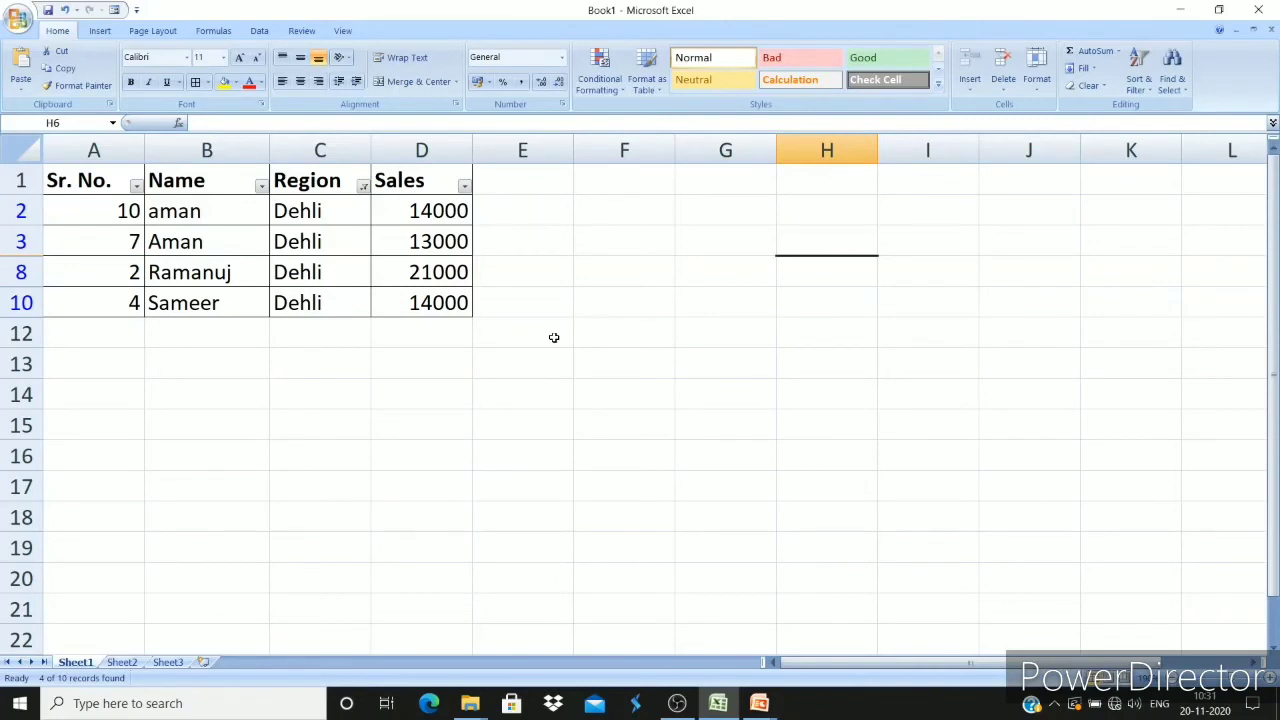
Apply a Greater Than number filter of 15000 to the Sales column of the Dehli rows.
{"action": "left_click", "coordinate": [465, 188]}
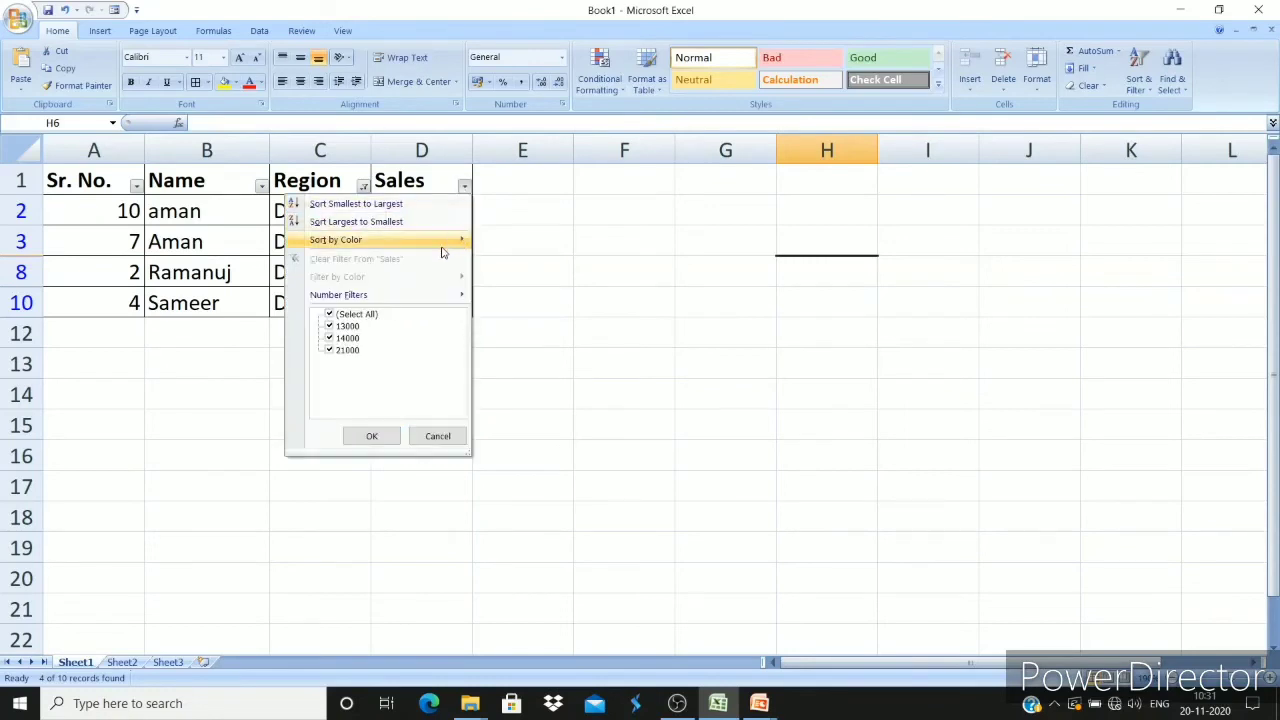
{"action": "mouse_move", "coordinate": [437, 294]}
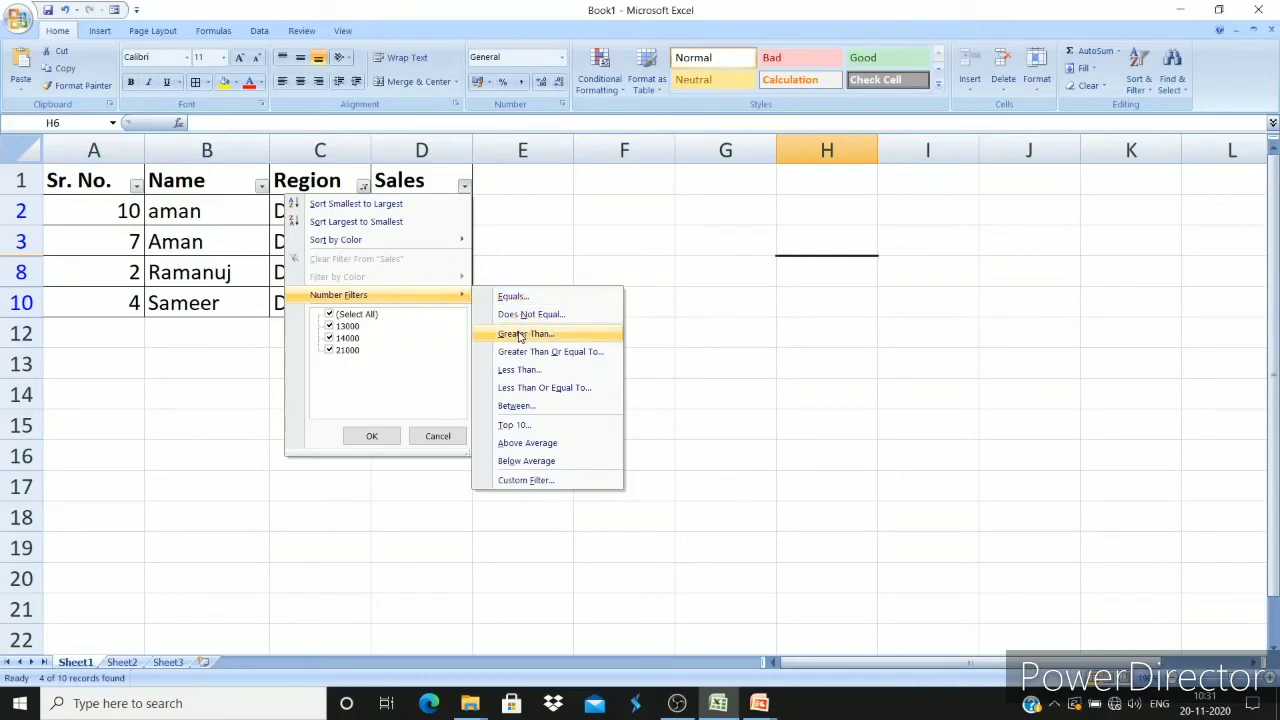
{"action": "left_click", "coordinate": [573, 337]}
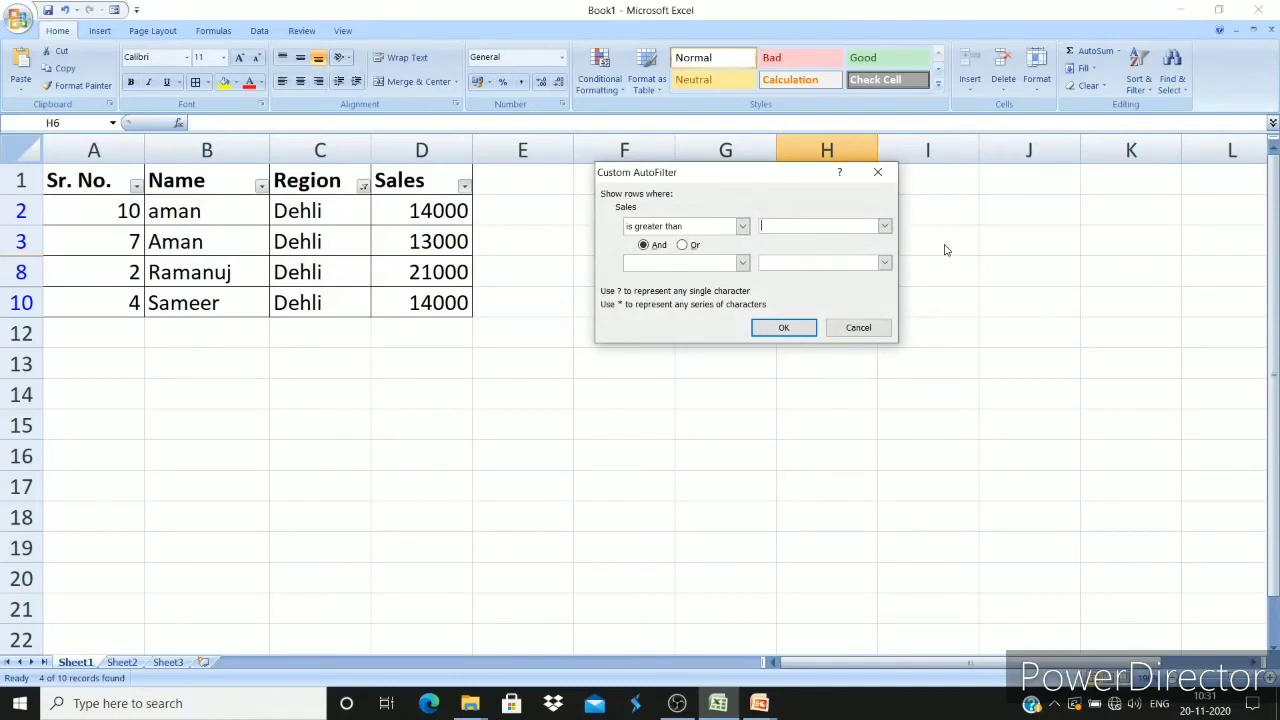
{"action": "type", "text": "15000"}
{"action": "left_click", "coordinate": [786, 327]}
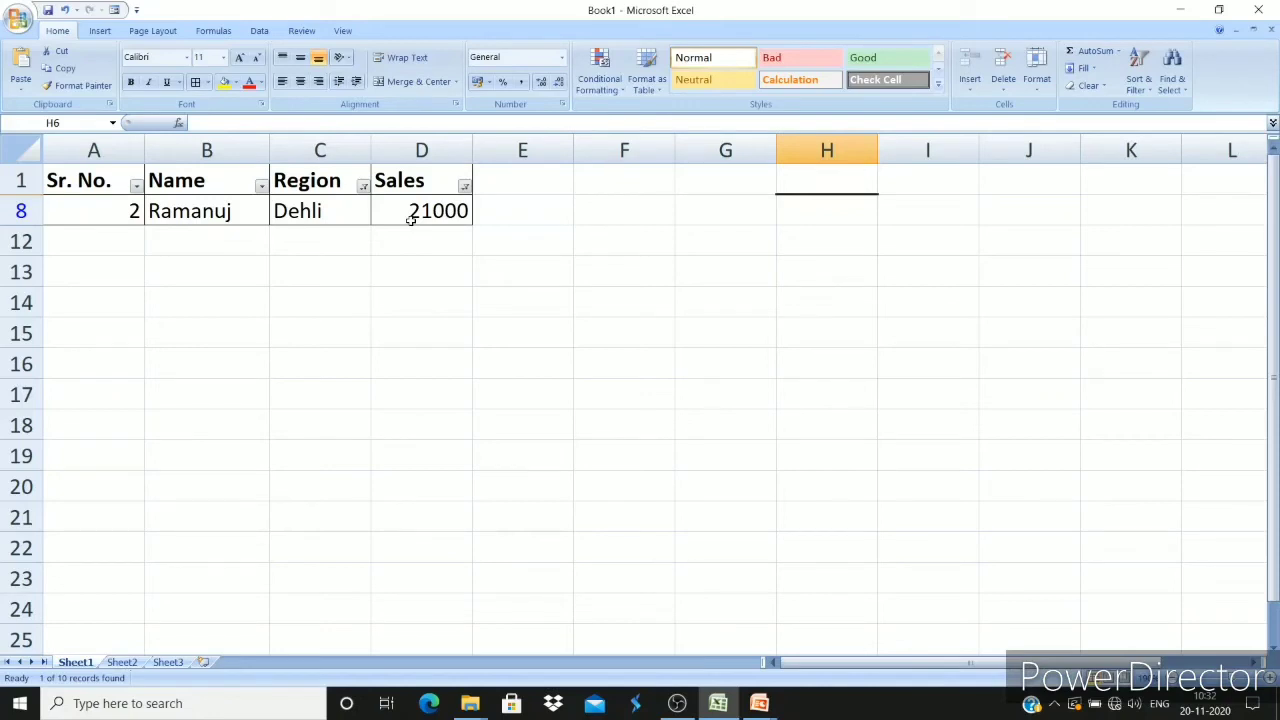
Change the Sales column's number filter to Greater Than 14000.
{"action": "mouse_move", "coordinate": [461, 194]}
{"action": "left_click", "coordinate": [465, 188]}
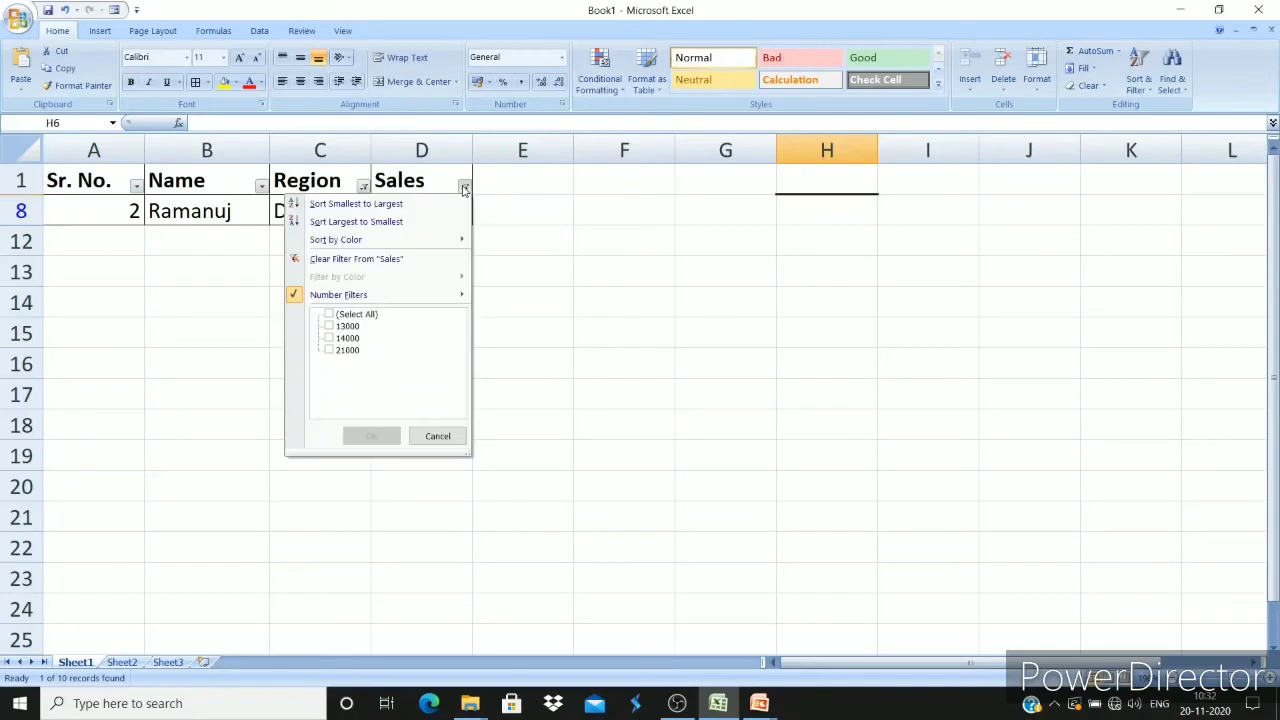
{"action": "mouse_move", "coordinate": [434, 297]}
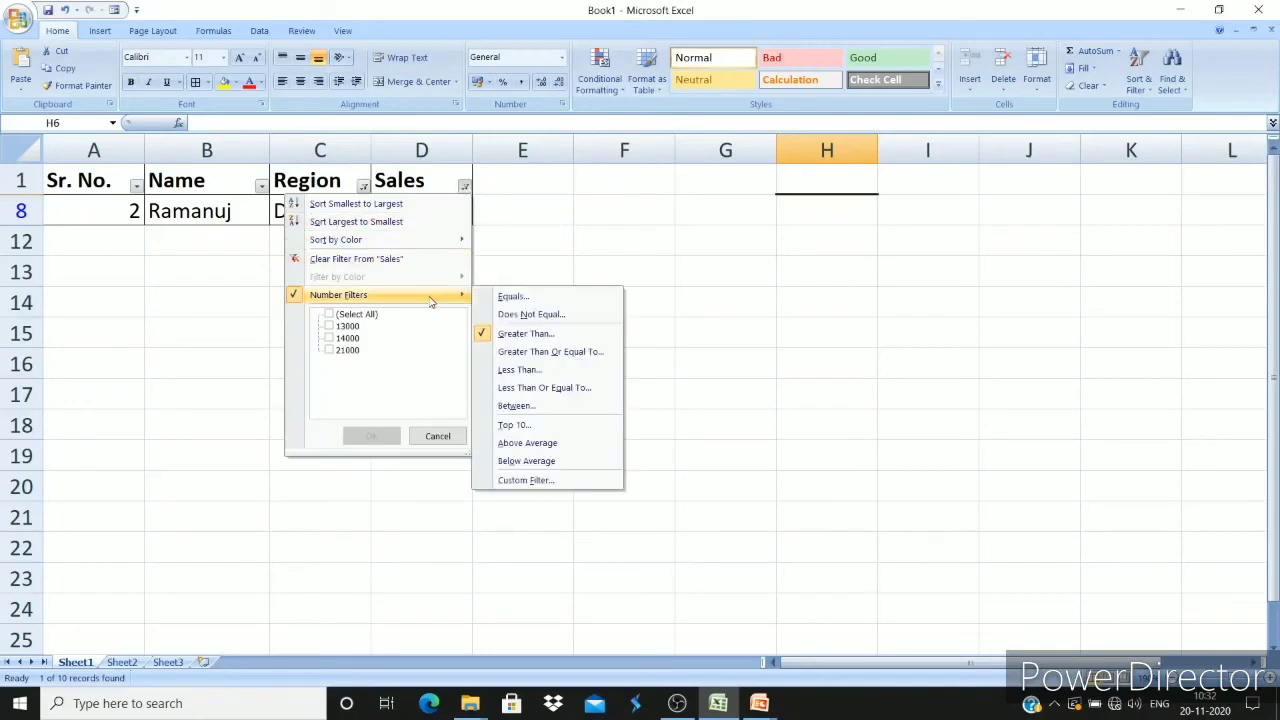
{"action": "left_click", "coordinate": [540, 334]}
{"action": "type", "text": "14000"}
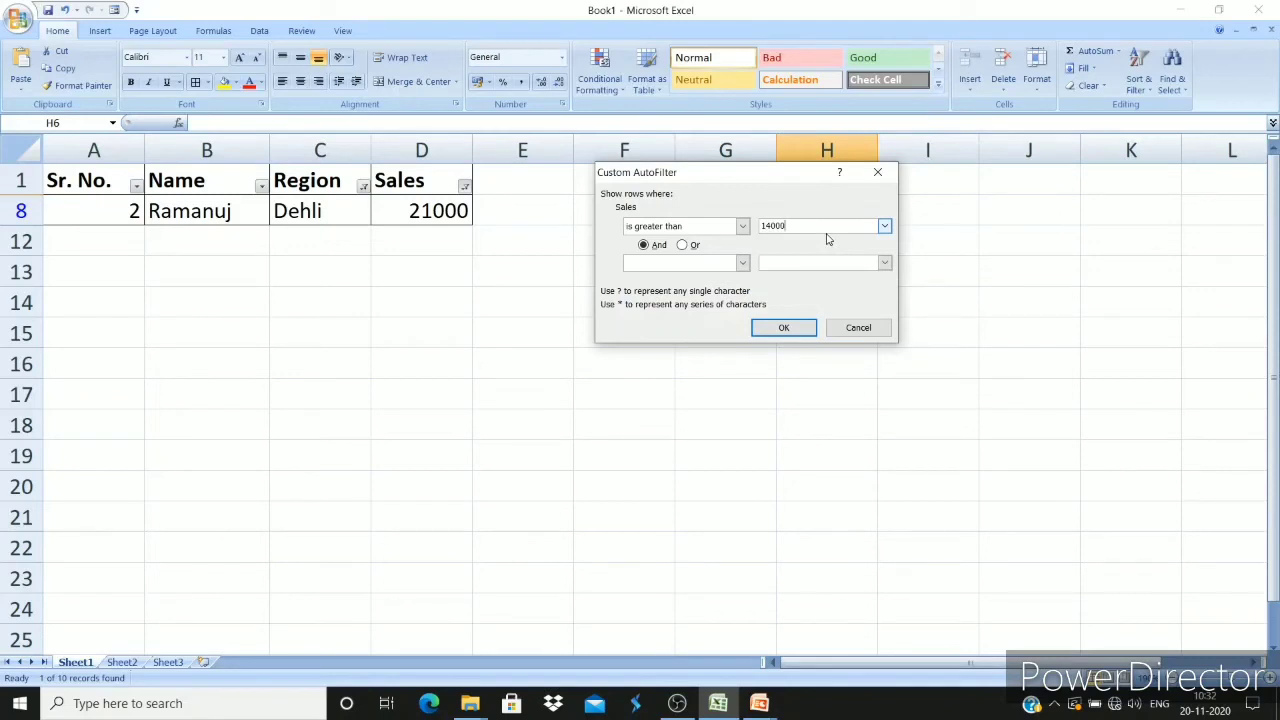
{"action": "key", "text": "Return"}
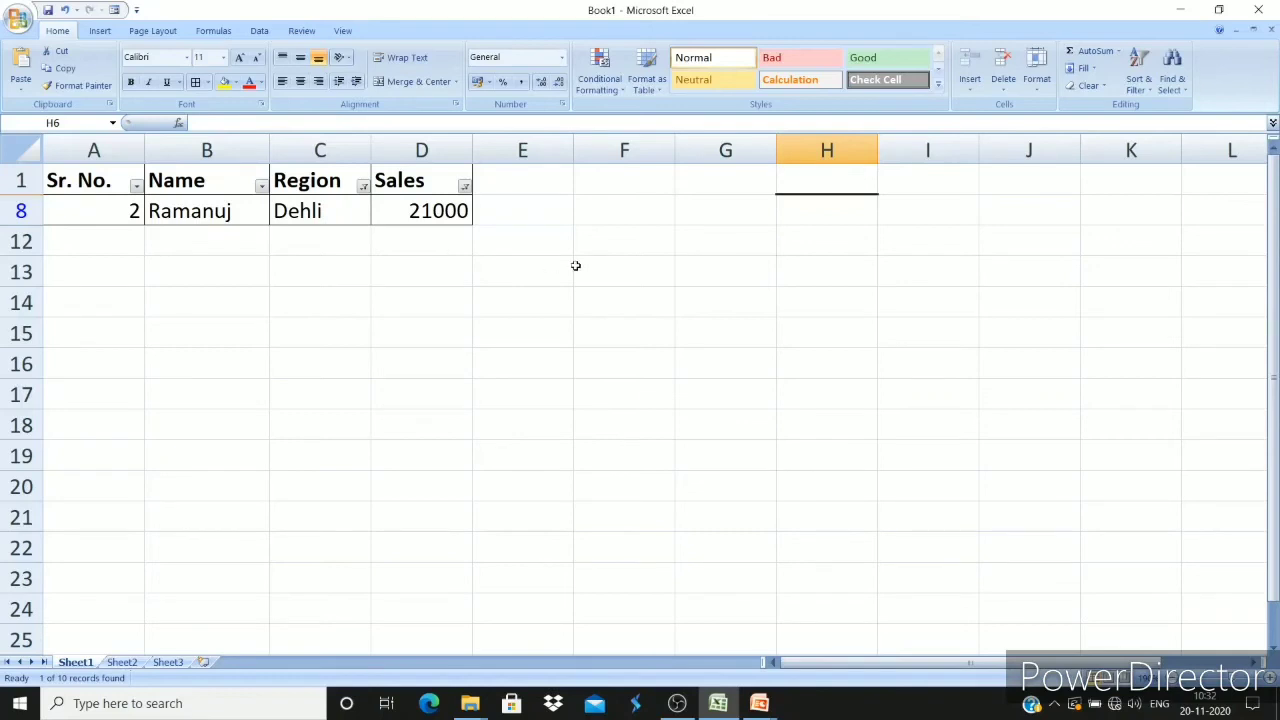
Apply a Greater Than Or Equal To number filter of 14000 to the Sales column.
{"action": "left_click", "coordinate": [464, 186]}
{"action": "mouse_move", "coordinate": [417, 297]}
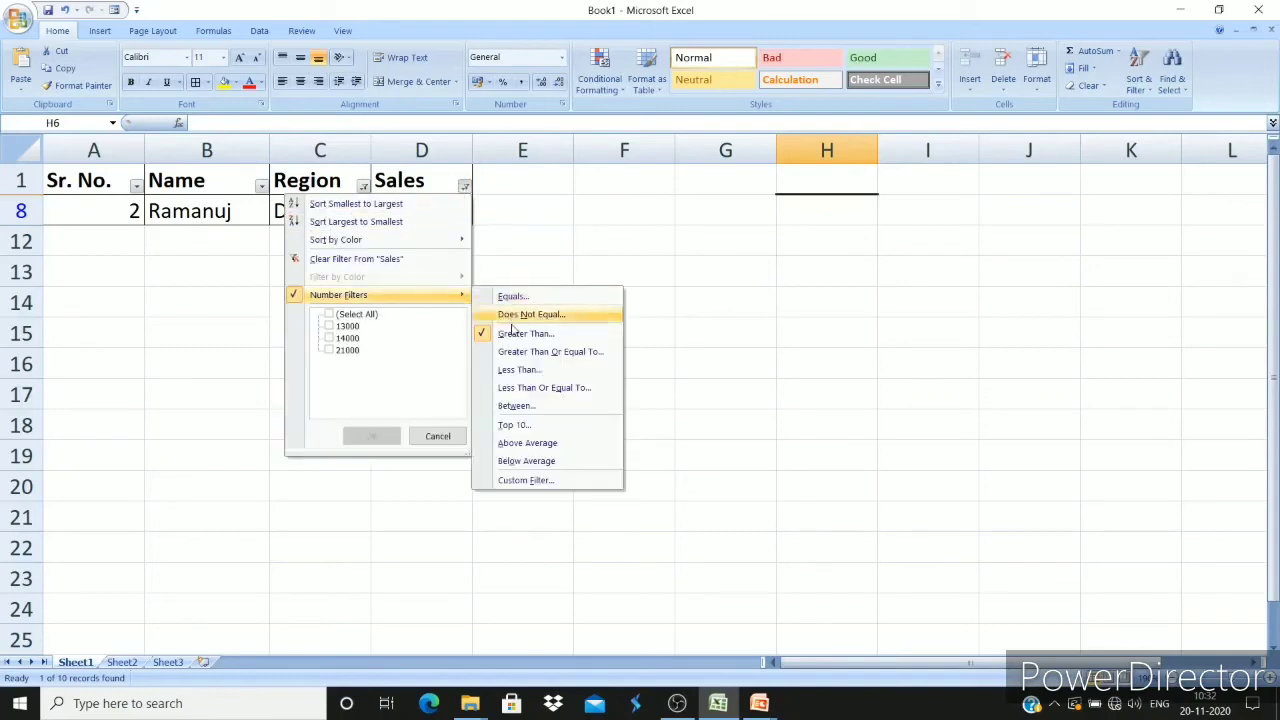
{"action": "left_click", "coordinate": [530, 349]}
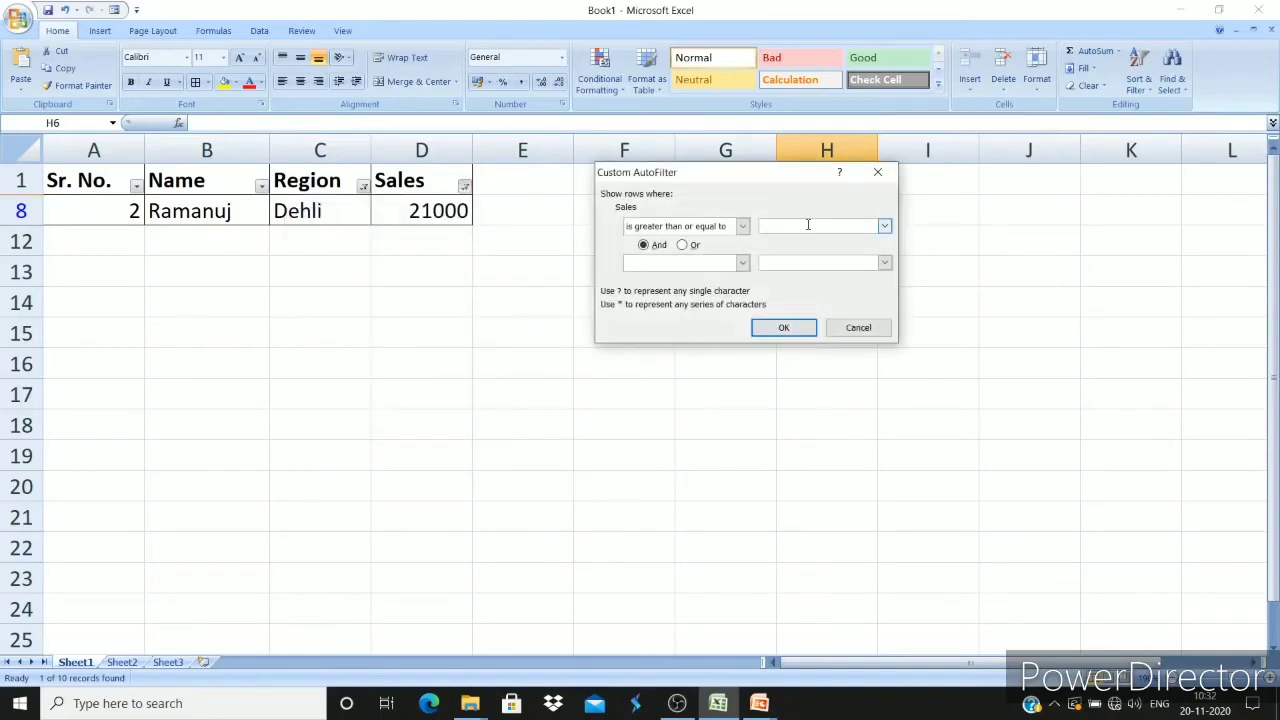
{"action": "type", "text": "14000"}
{"action": "key", "text": "Return"}
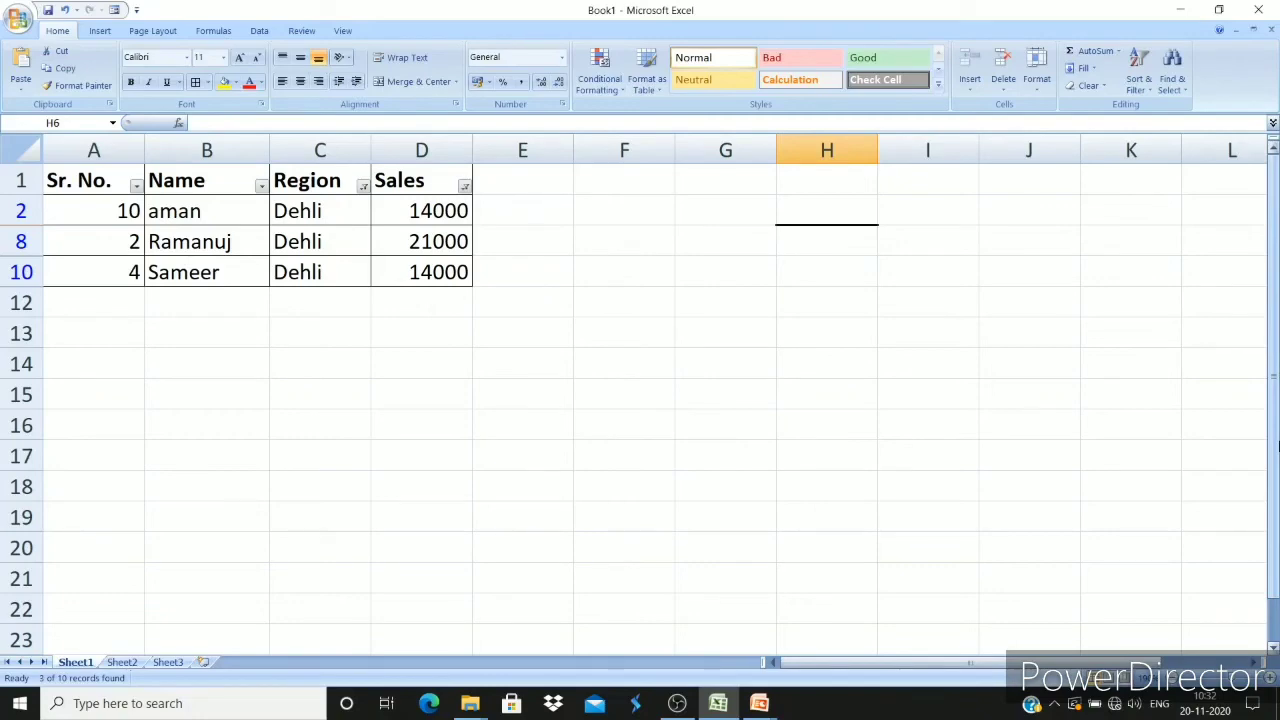
Switch to the PowerPoint slideshow, advance to the Data Validation slide, and return to the Excel workbook.
{"action": "key", "text": "alt+Tab"}
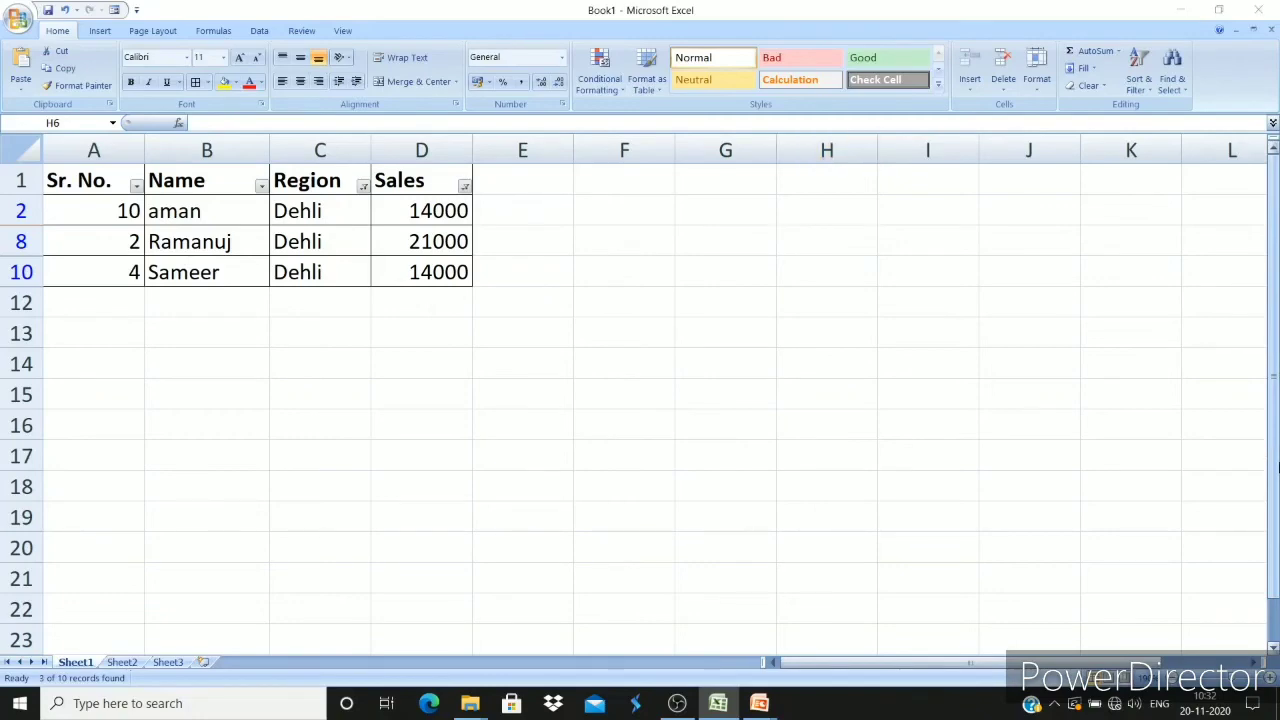
{"action": "key", "text": "alt+Tab"}
{"action": "key", "text": "alt+Tab"}
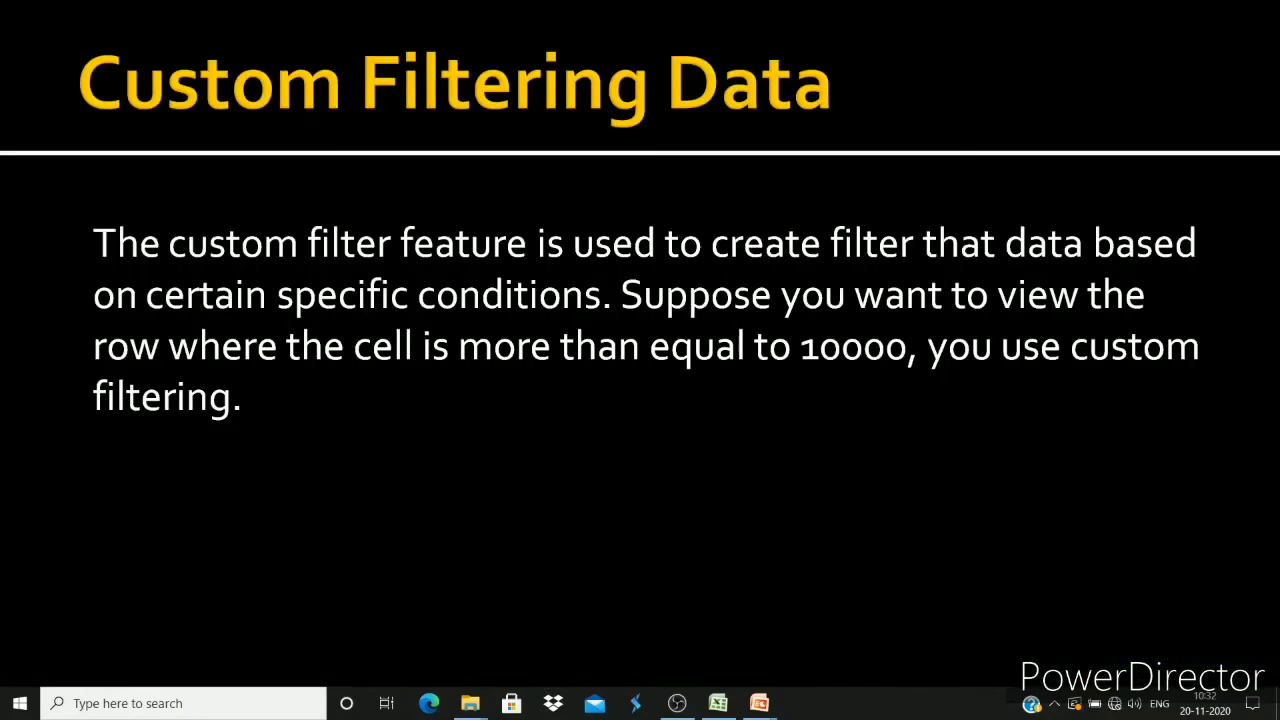
{"action": "key", "text": "Right"}
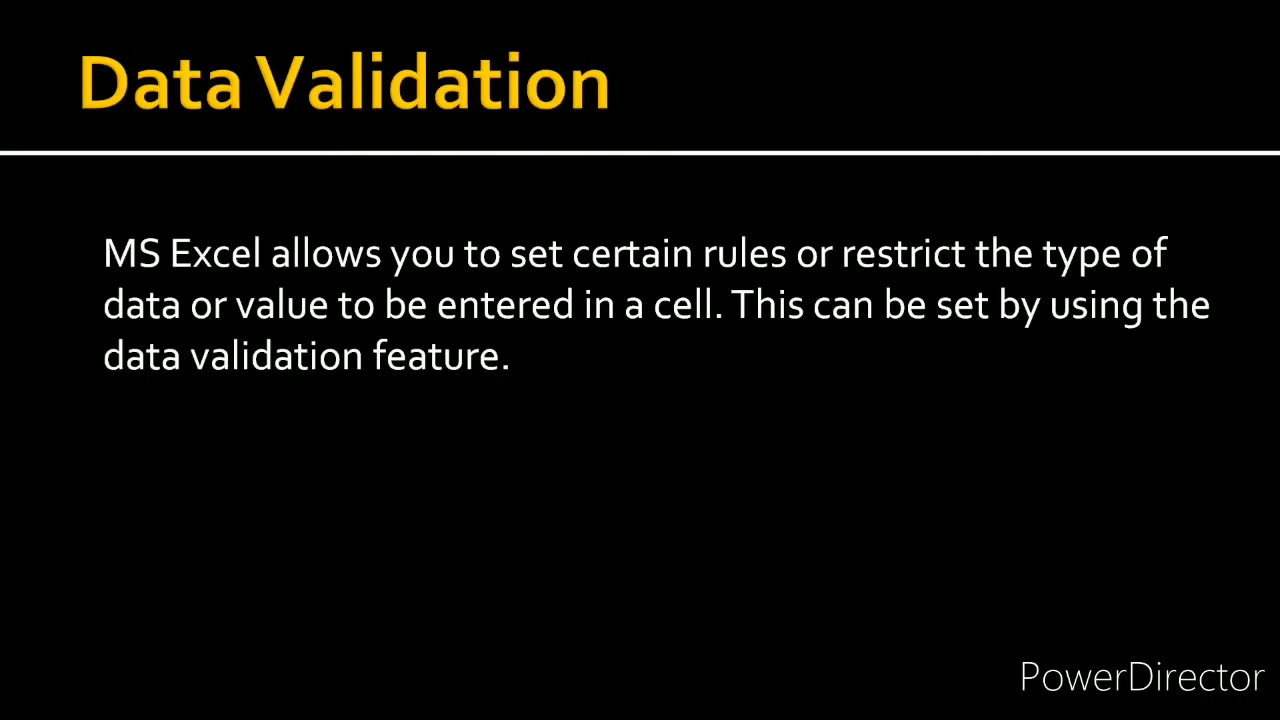
{"action": "key", "text": "alt+Tab"}
{"action": "key", "text": "alt+Tab"}
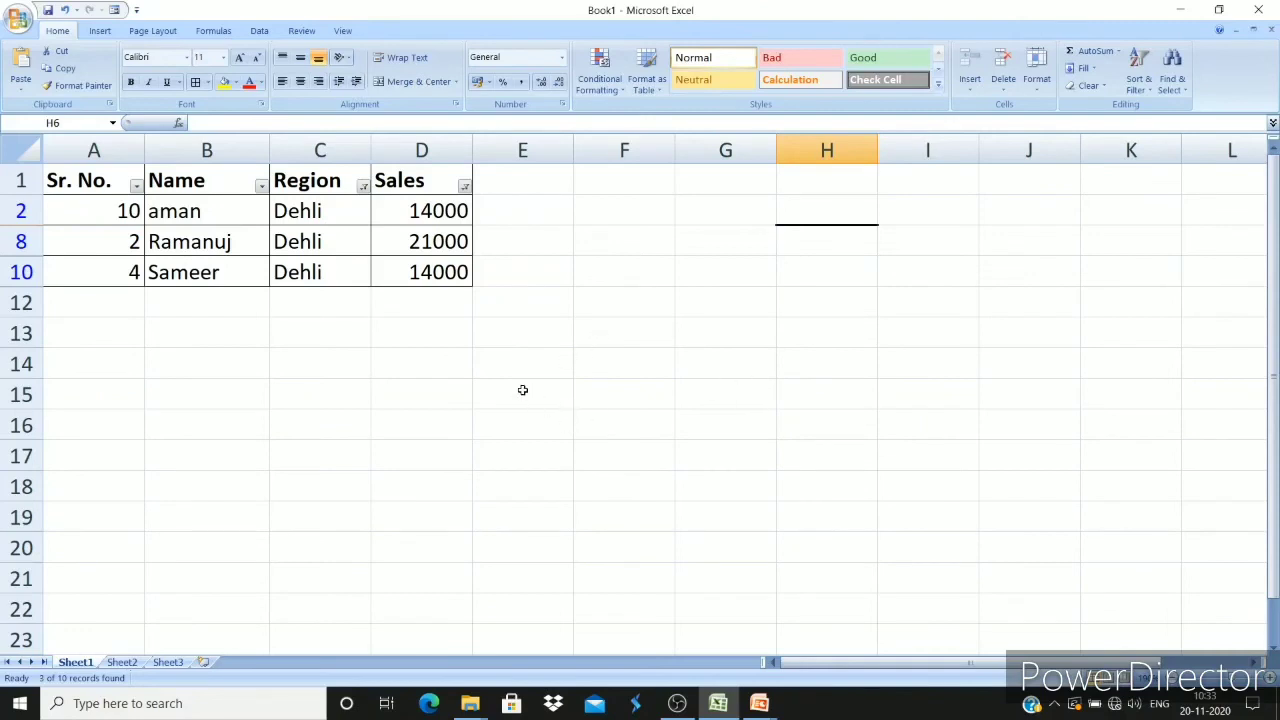
Enter the test text serfsf in cell D12 below the Sales column and clear it again.
{"action": "left_click", "coordinate": [436, 312]}
{"action": "type", "text": "serfsf"}
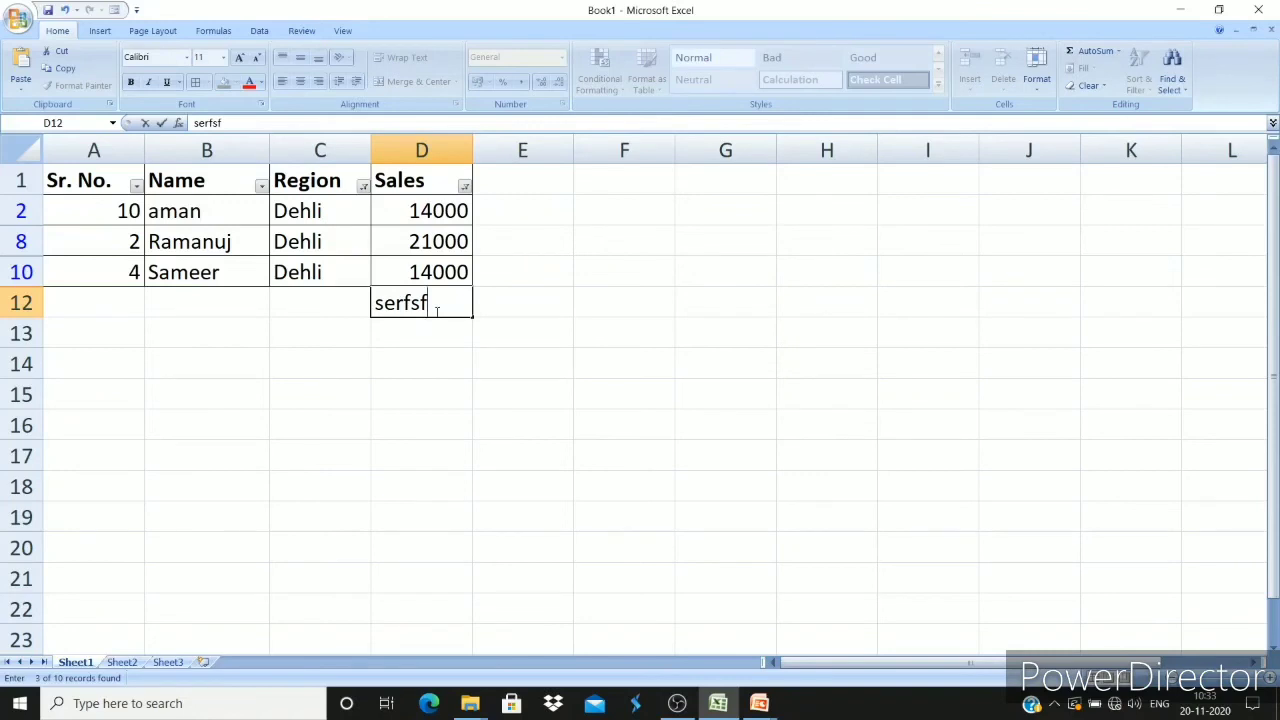
{"action": "key", "text": "Return"}
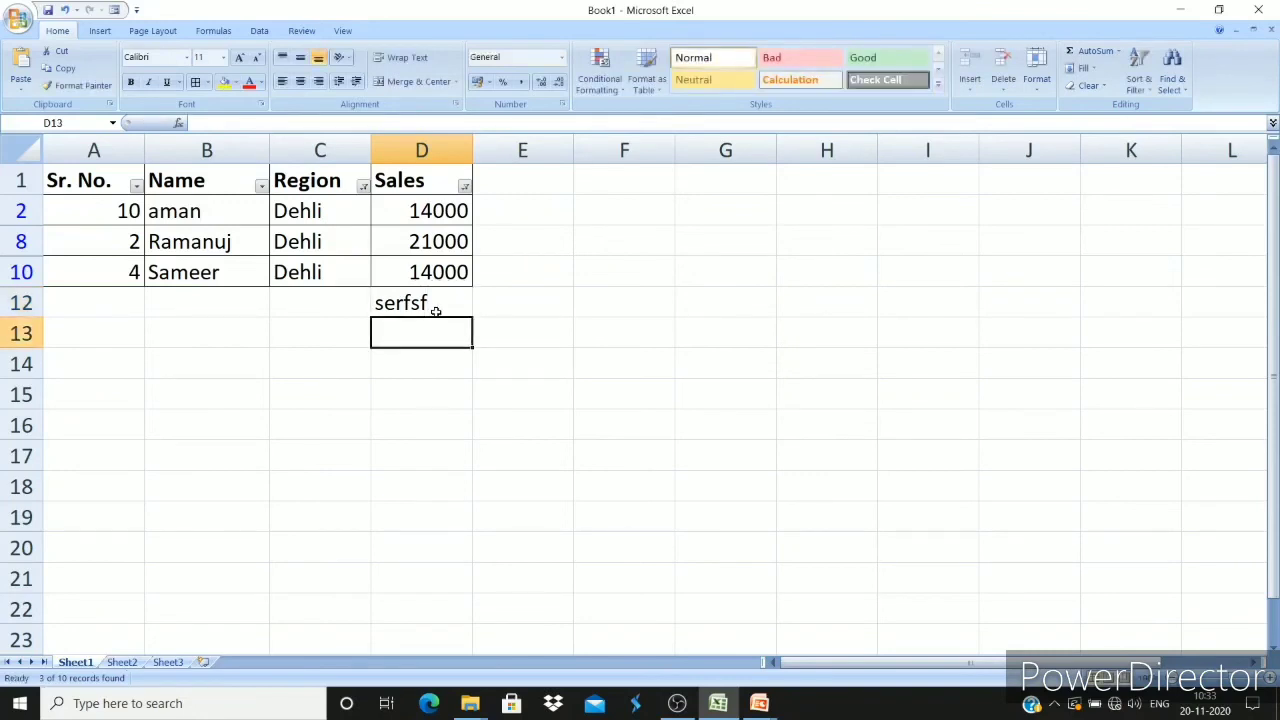
{"action": "double_click", "coordinate": [437, 309]}
{"action": "key", "text": "BackSpace"}
{"action": "key", "text": "BackSpace"}
{"action": "key", "text": "BackSpace"}
{"action": "key", "text": "BackSpace"}
{"action": "key", "text": "BackSpace"}
{"action": "key", "text": "BackSpace"}
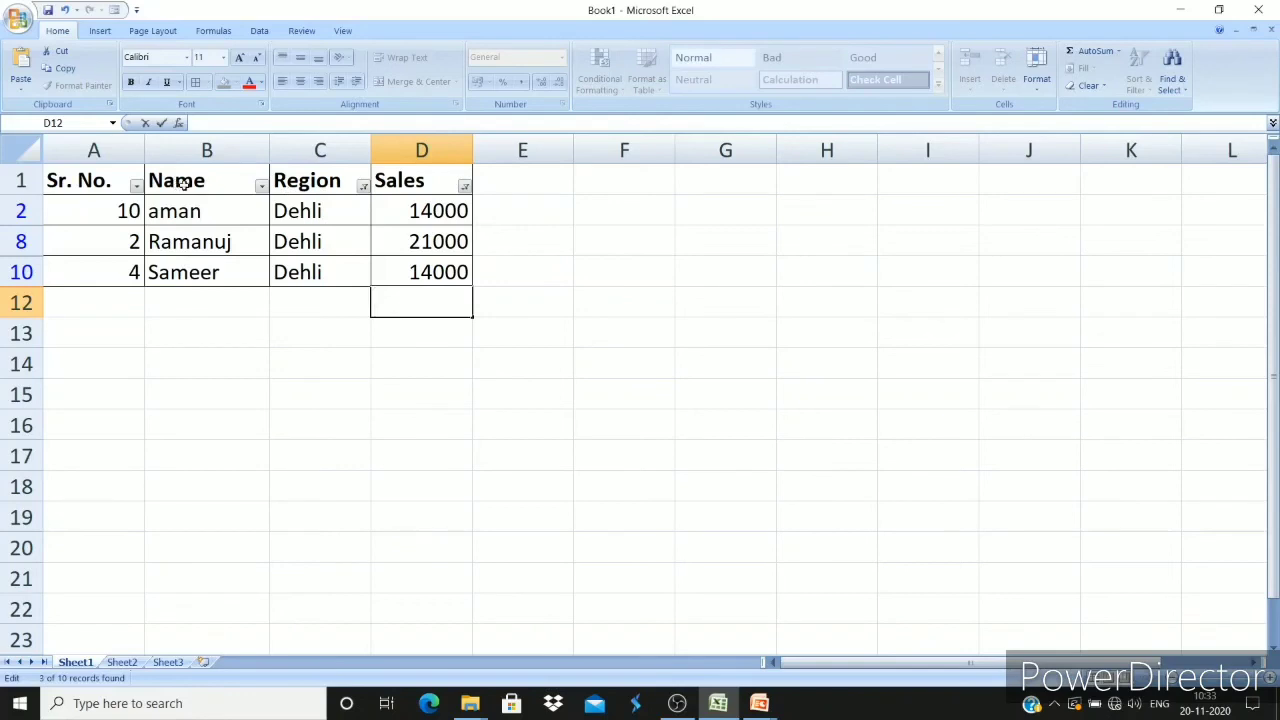
Clear the Sales and Region filters by selecting all their values so every table row is shown.
{"action": "left_click_drag", "start_coordinate": [86, 183], "coordinate": [460, 275]}
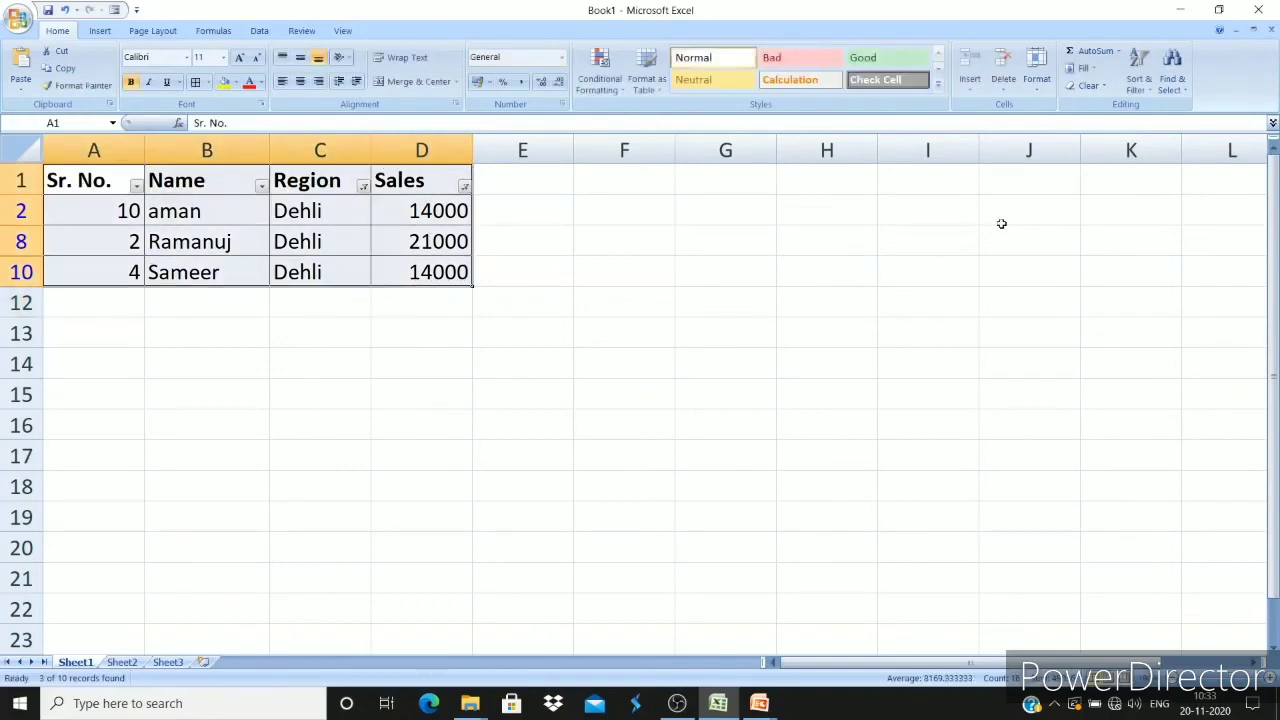
{"action": "left_click", "coordinate": [640, 425]}
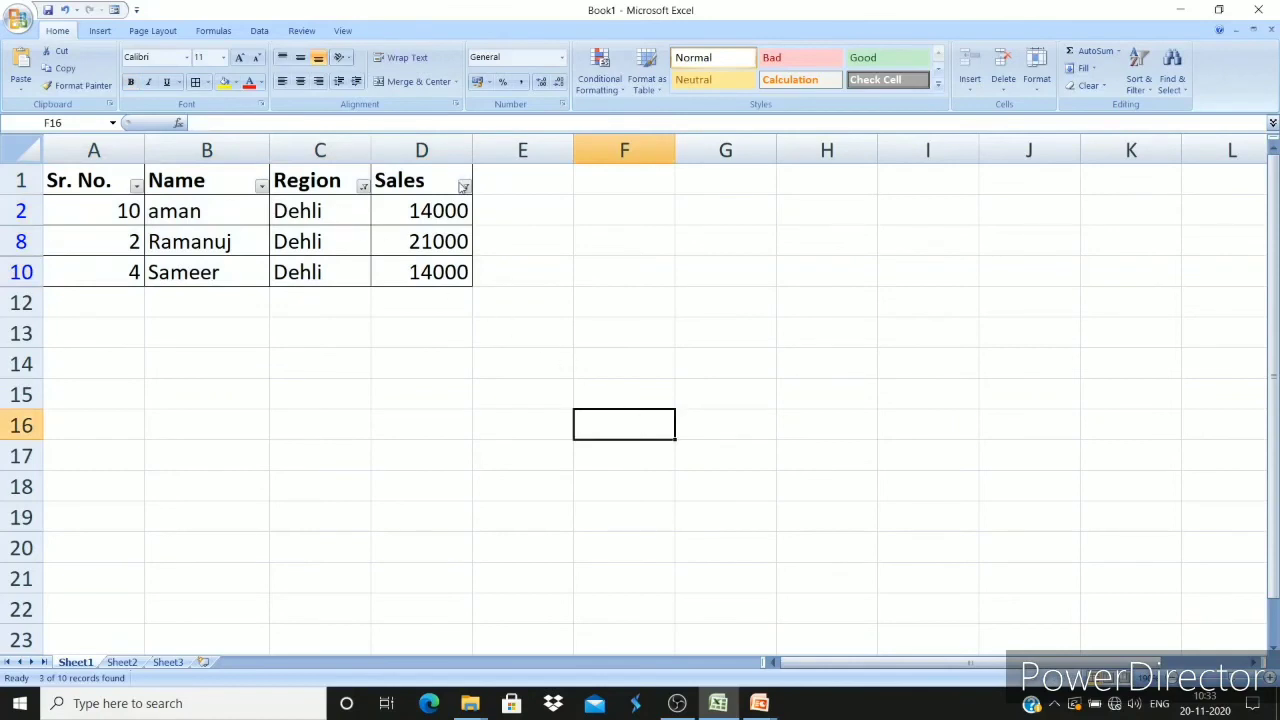
{"action": "left_click", "coordinate": [464, 187]}
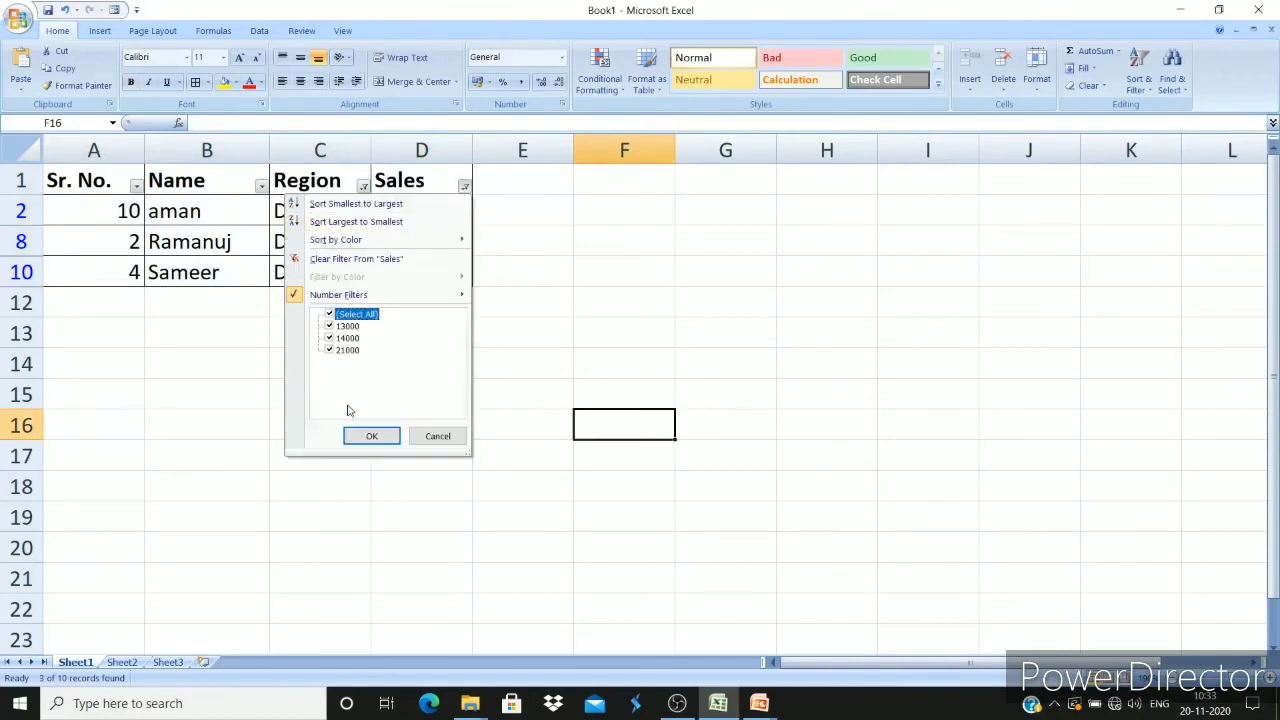
{"action": "left_click", "coordinate": [371, 436]}
{"action": "left_click", "coordinate": [364, 187]}
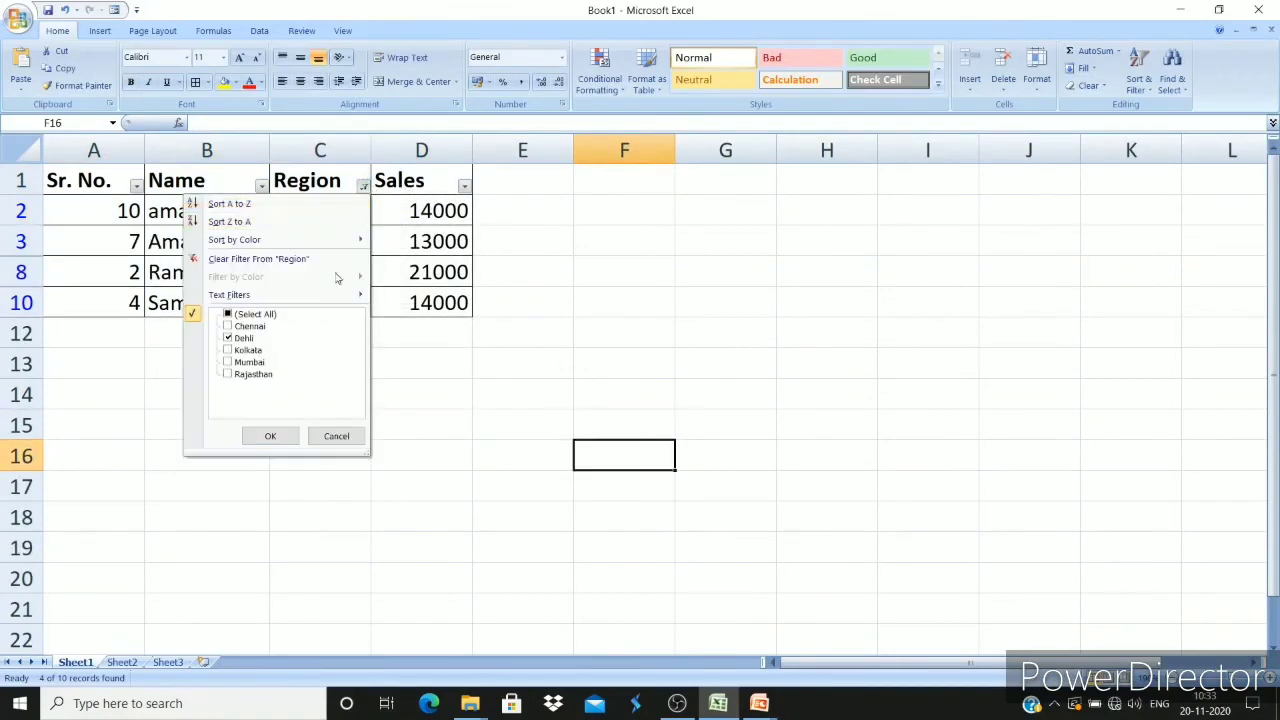
{"action": "left_click", "coordinate": [257, 317]}
{"action": "left_click", "coordinate": [269, 436]}
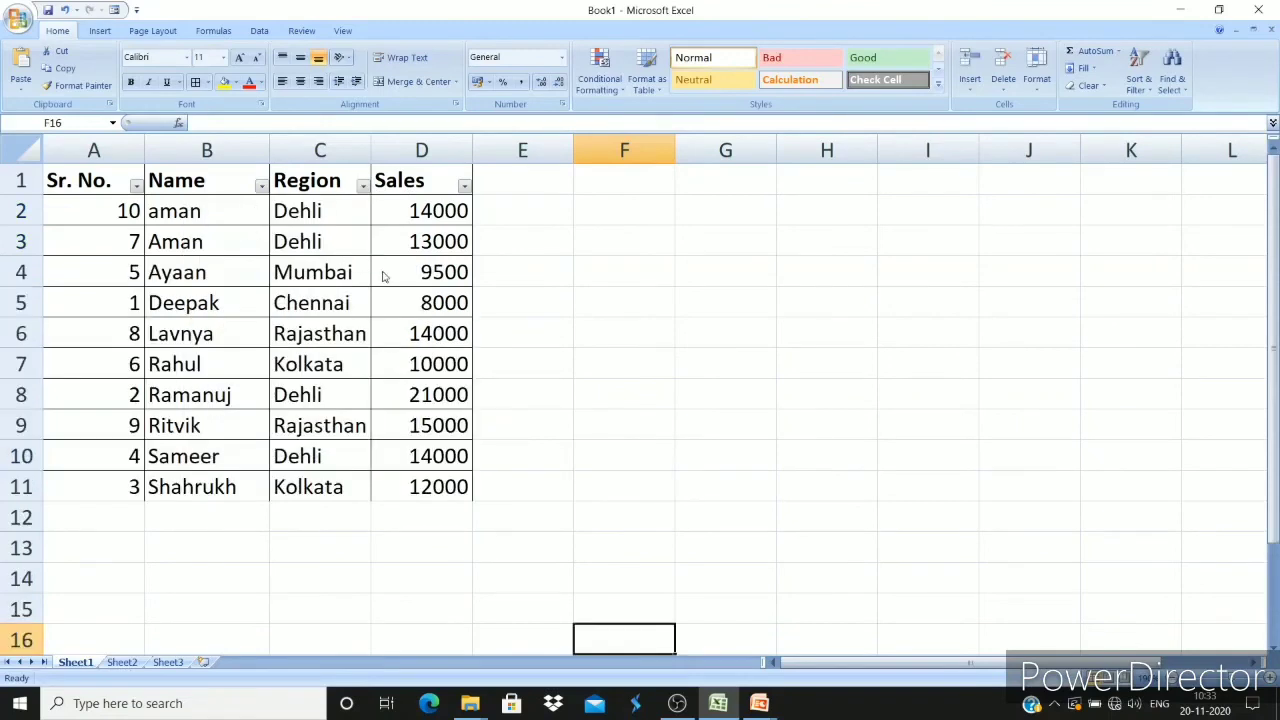
Turn off filtering for the whole sheet and deselect the cells.
{"action": "key", "text": "ctrl+a"}
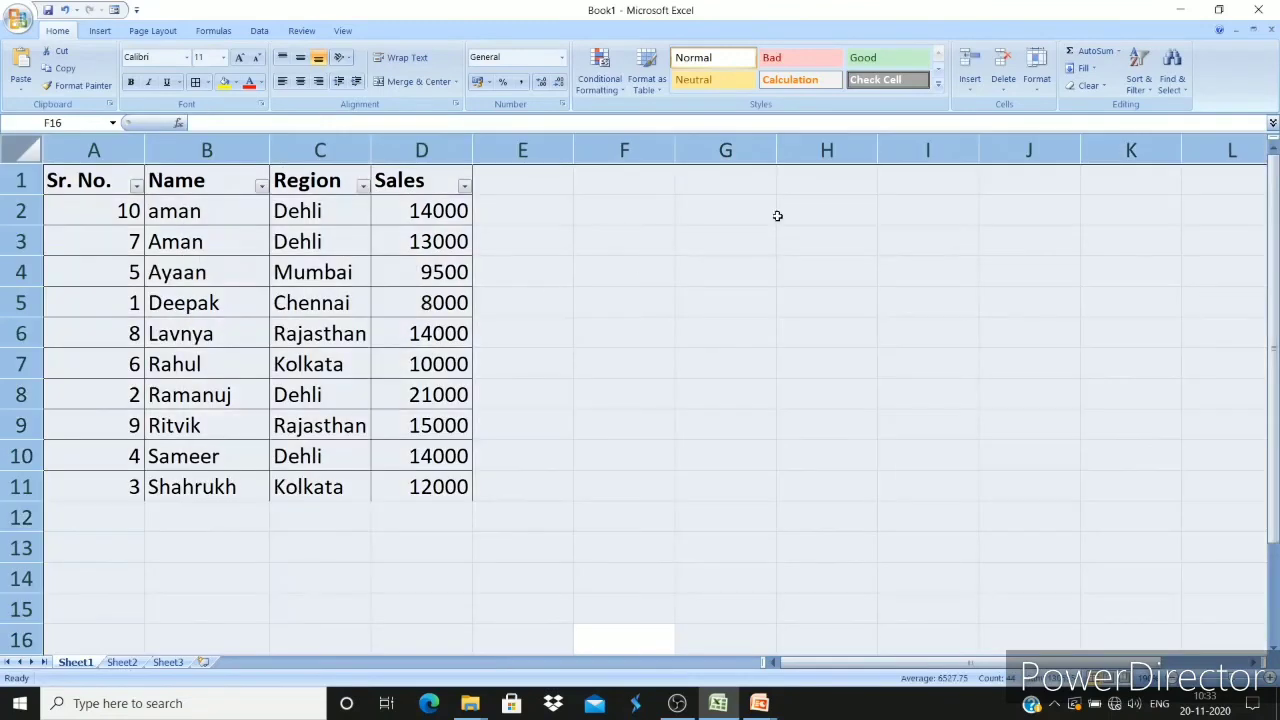
{"action": "left_click", "coordinate": [1146, 95]}
{"action": "left_click", "coordinate": [1152, 163]}
{"action": "left_click", "coordinate": [930, 312]}
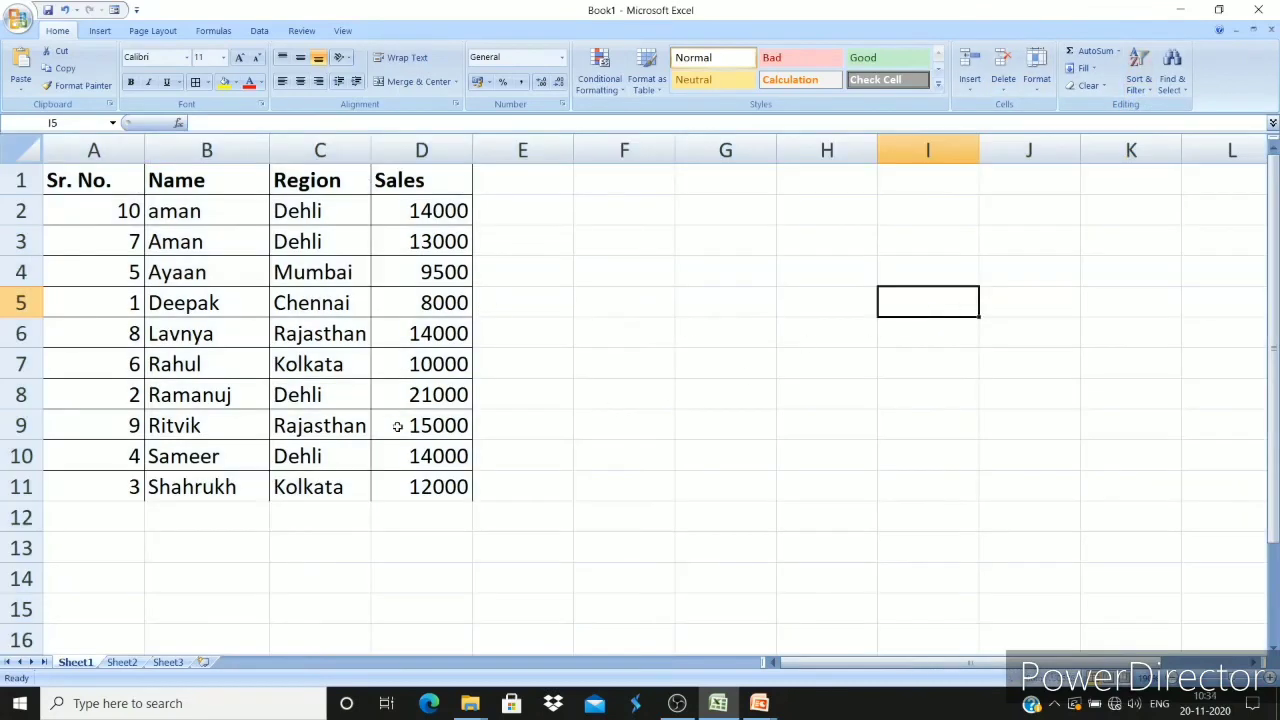
Enter a sample name as text in cell D12 below the Sales figures and delete it again.
{"action": "left_click", "coordinate": [420, 510]}
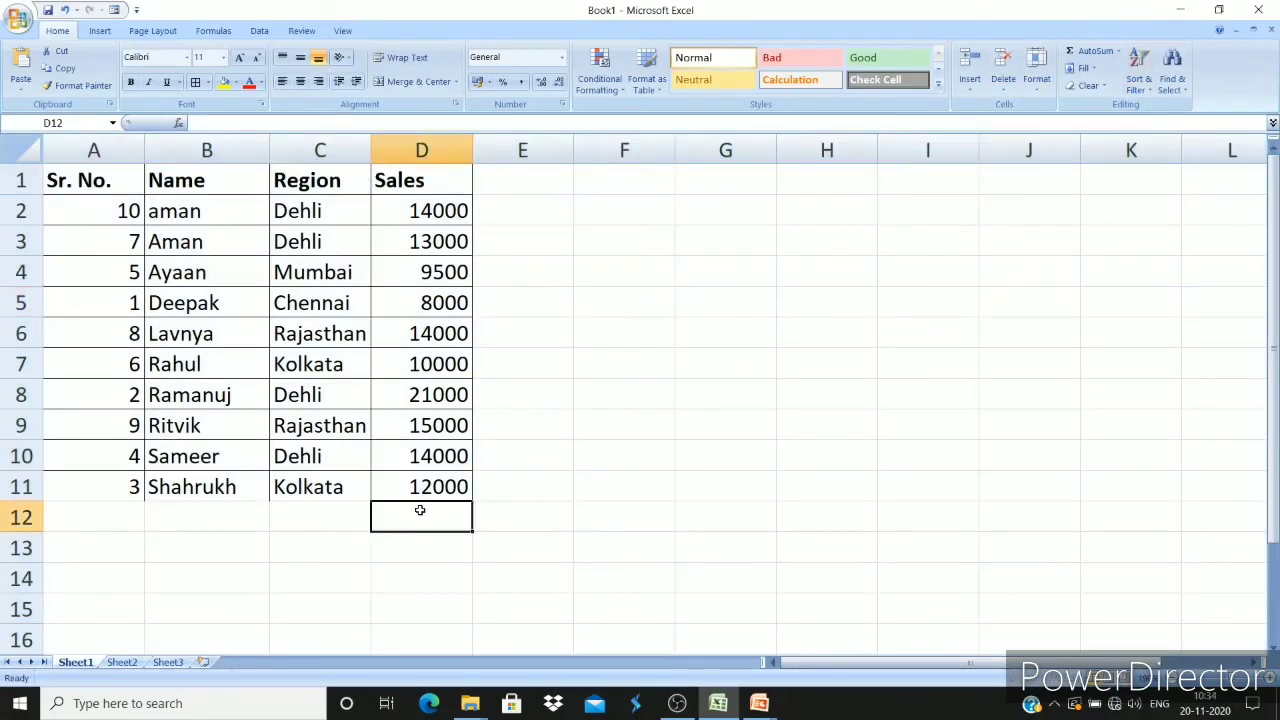
{"action": "type", "text": "amans"}
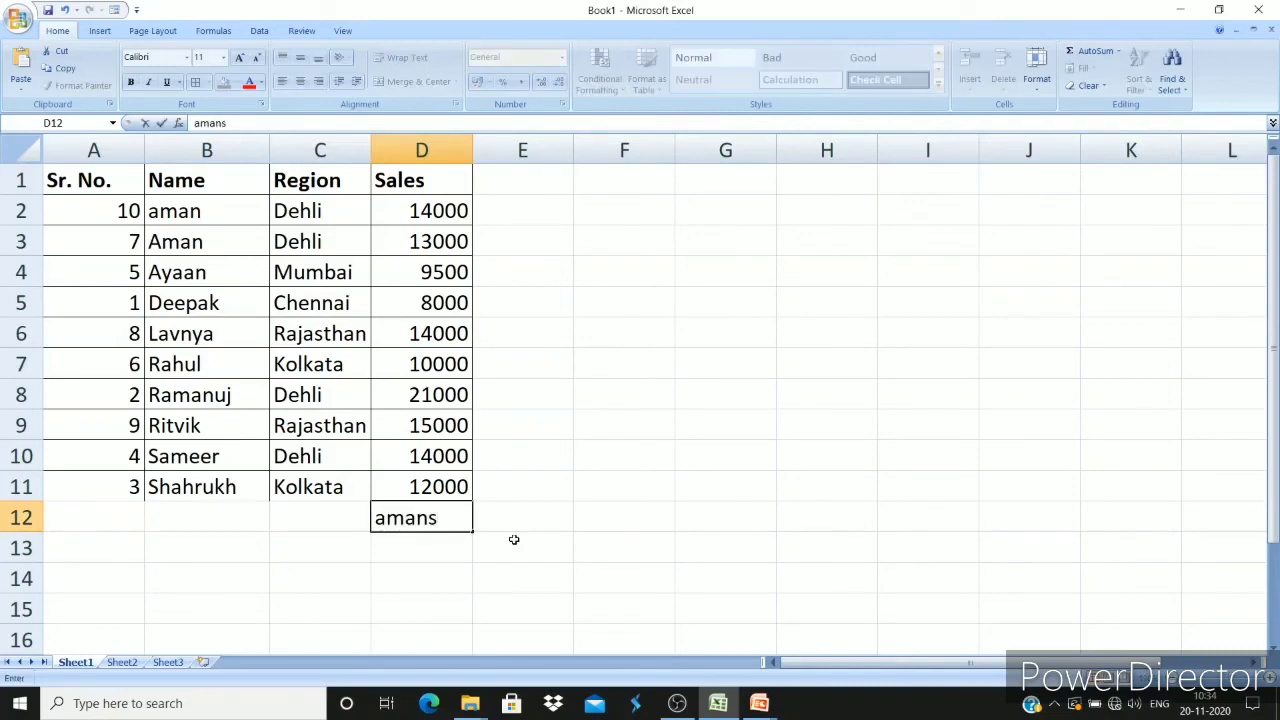
{"action": "key", "text": "BackSpace"}
{"action": "key", "text": "Return"}
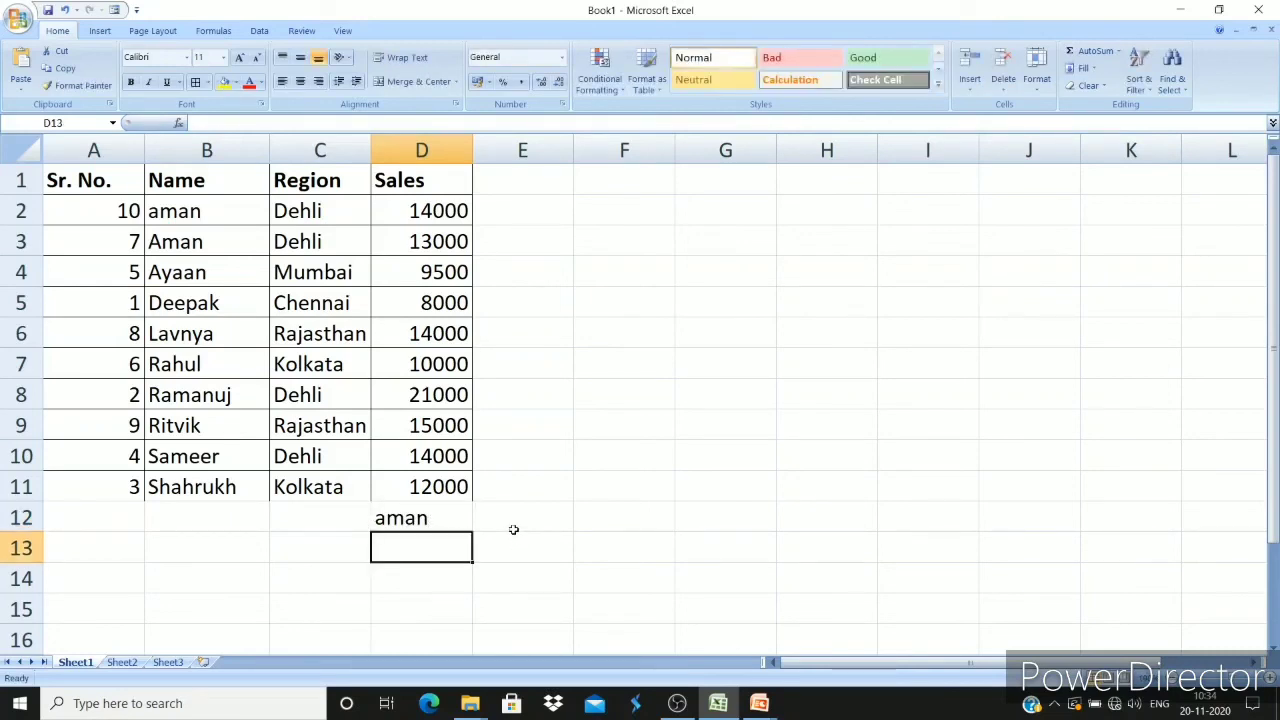
{"action": "left_click", "coordinate": [457, 518]}
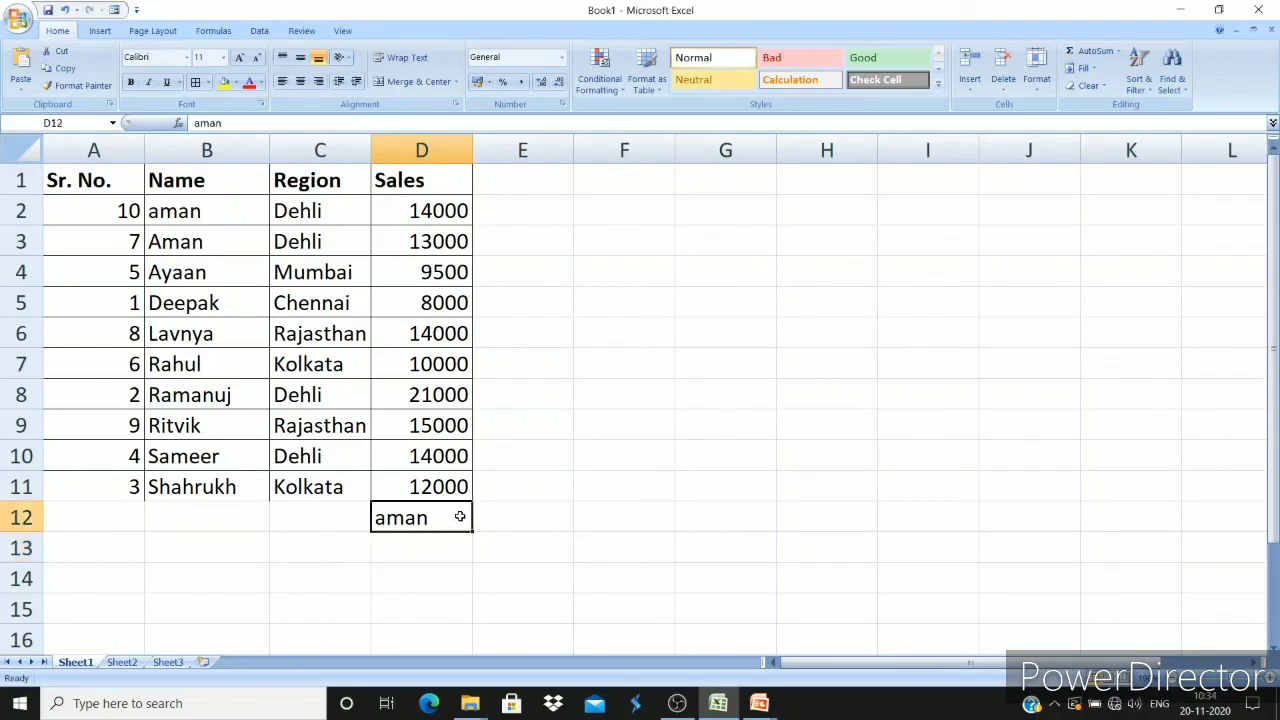
{"action": "key", "text": "BackSpace"}
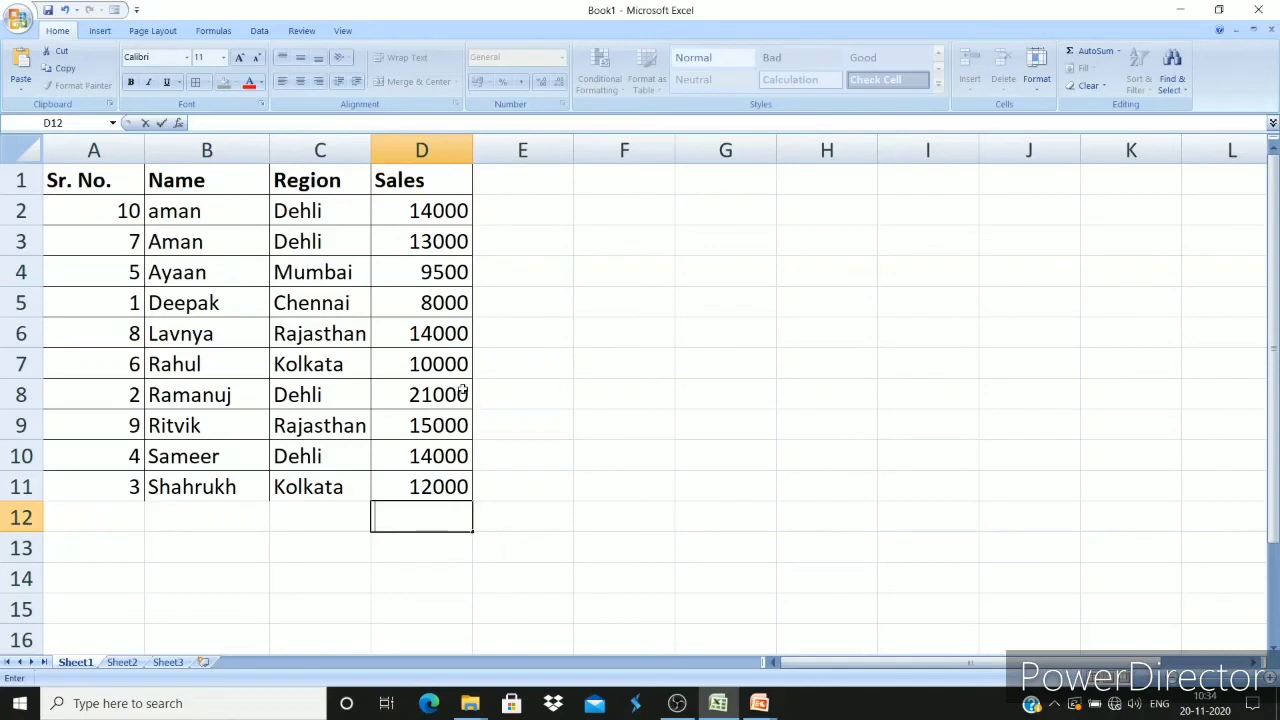
Start a data validation rule for the entire Sales column D that allows only whole numbers.
{"action": "left_click", "coordinate": [444, 158]}
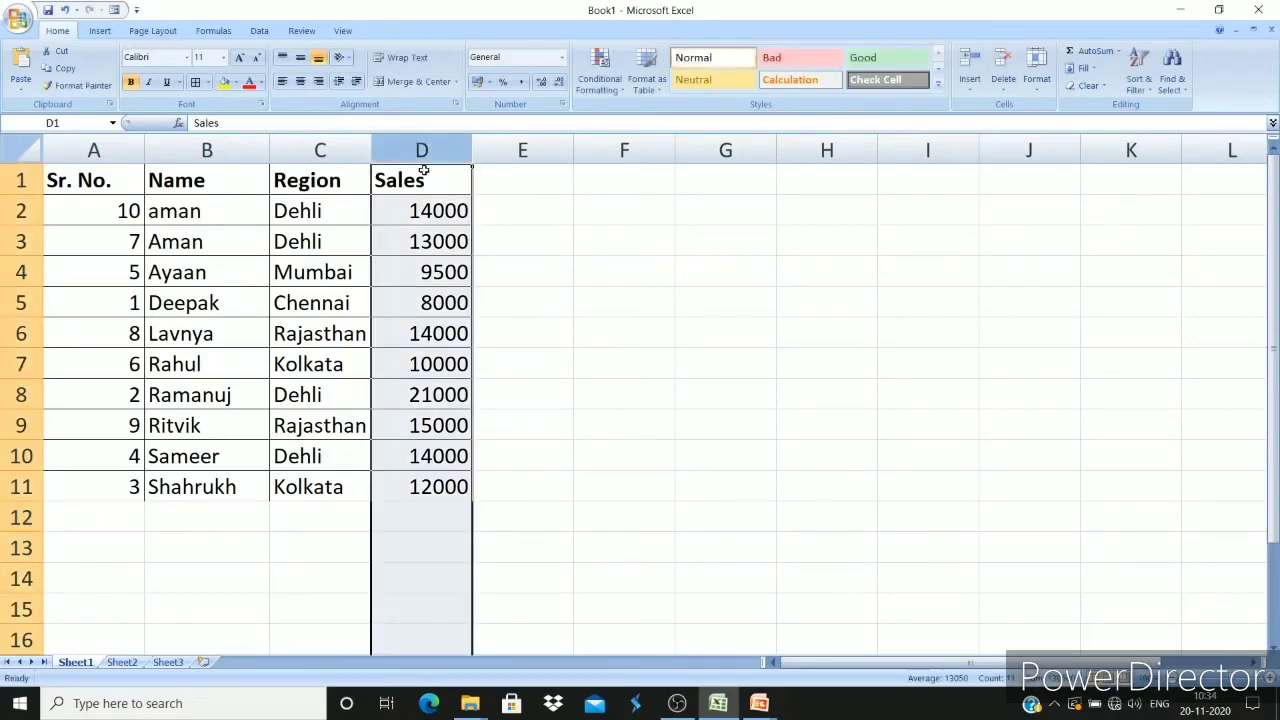
{"action": "left_click", "coordinate": [260, 31]}
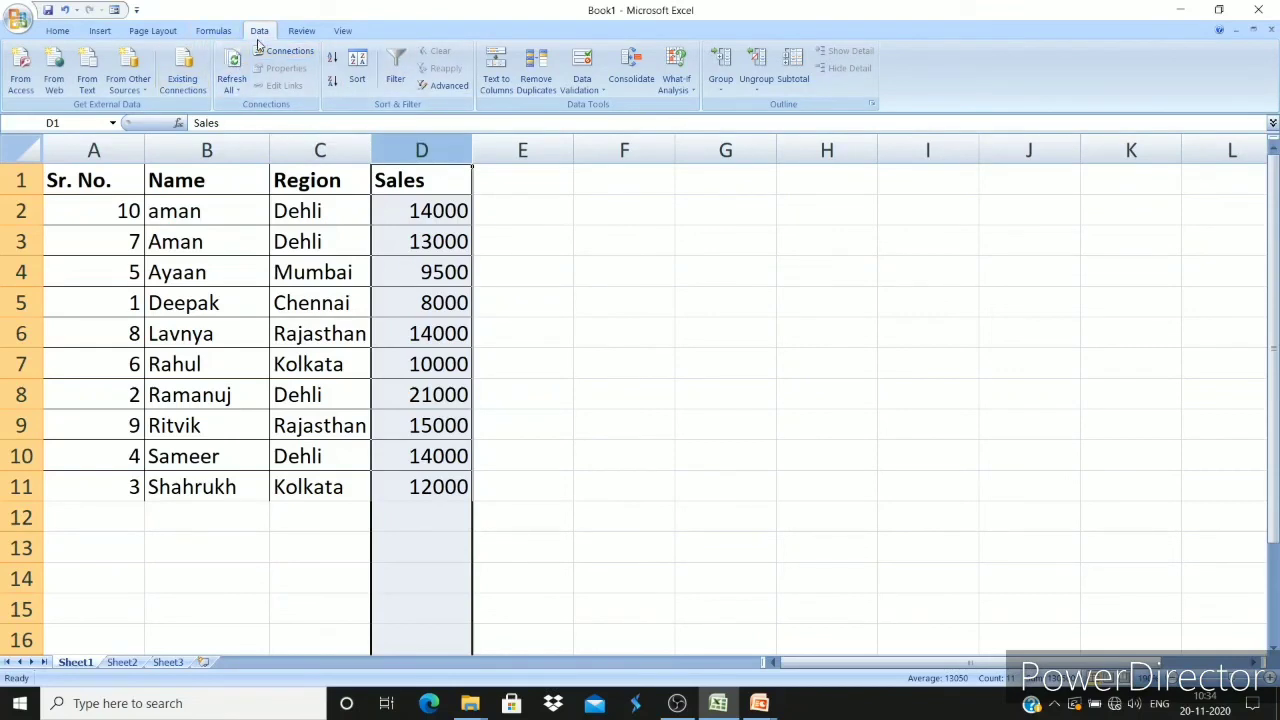
{"action": "left_click", "coordinate": [599, 91]}
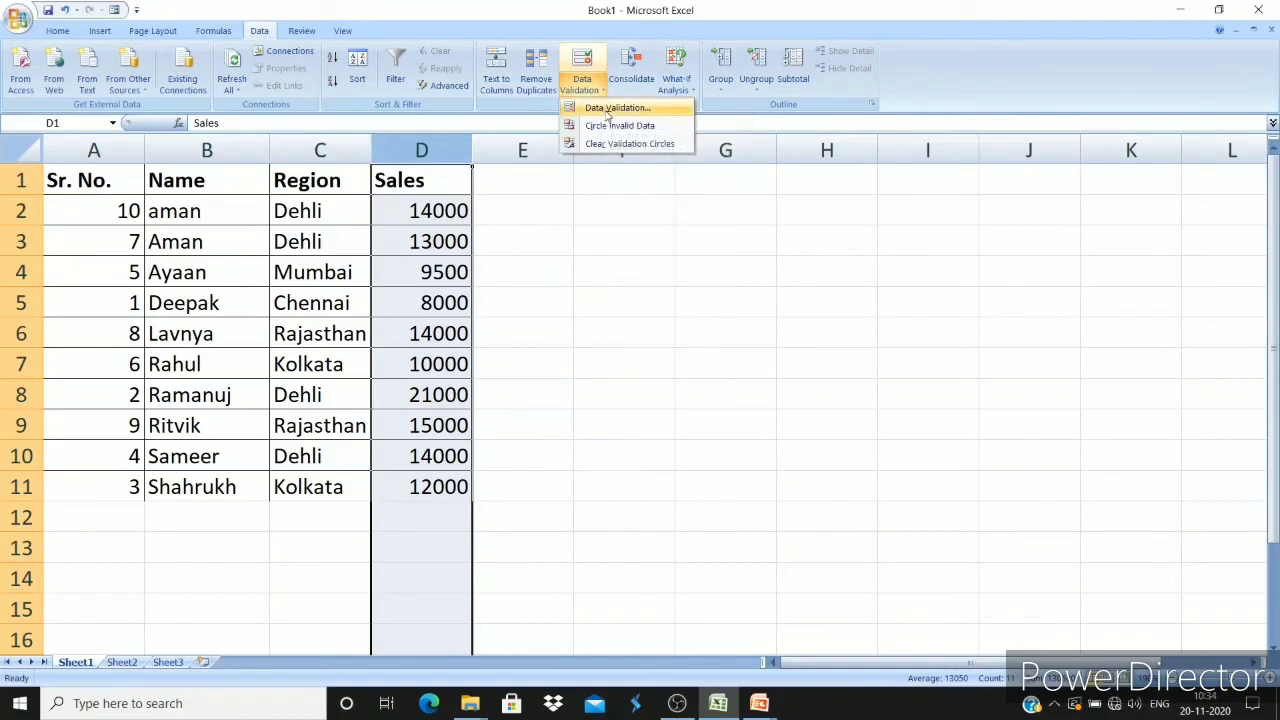
{"action": "left_click", "coordinate": [608, 110]}
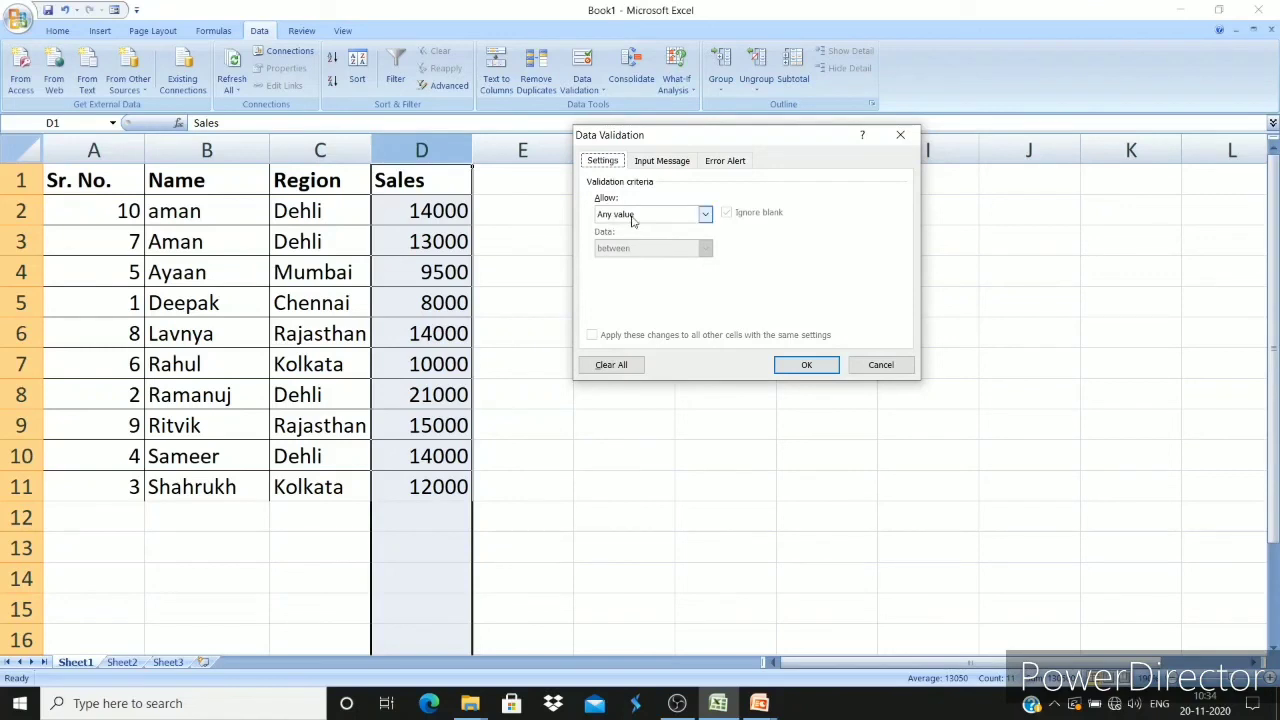
{"action": "left_click", "coordinate": [634, 218]}
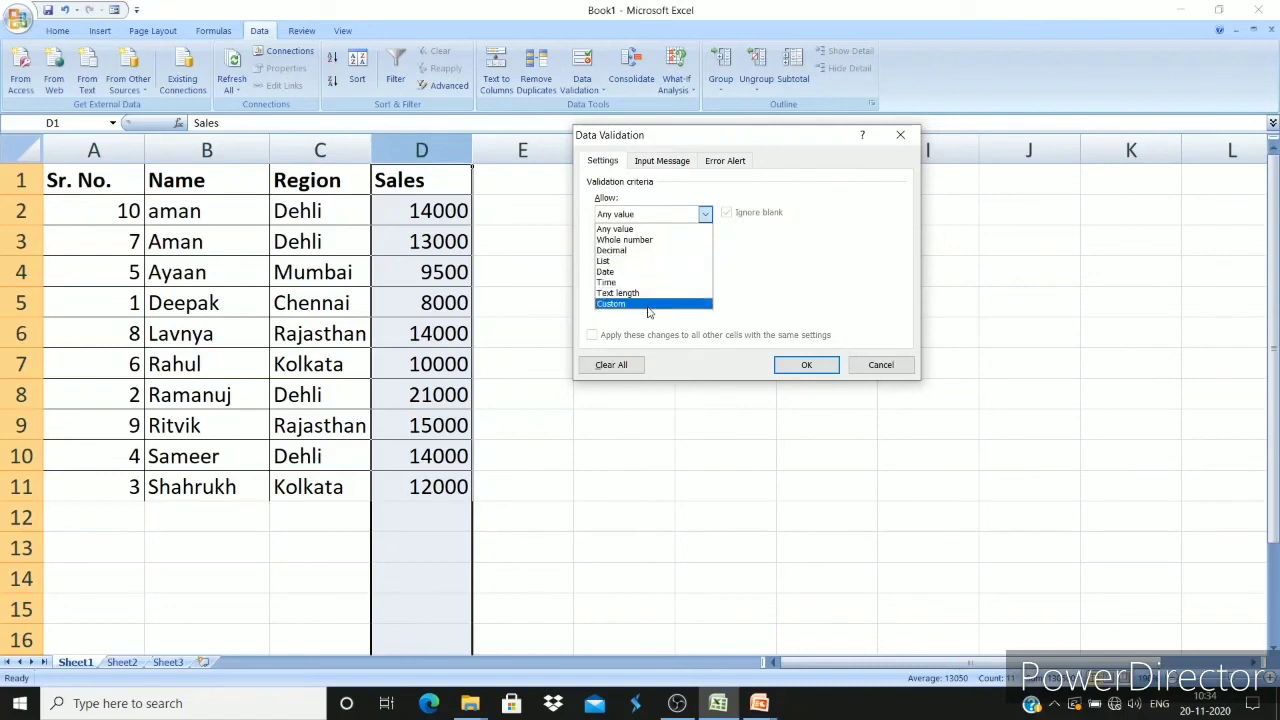
{"action": "left_click", "coordinate": [649, 240]}
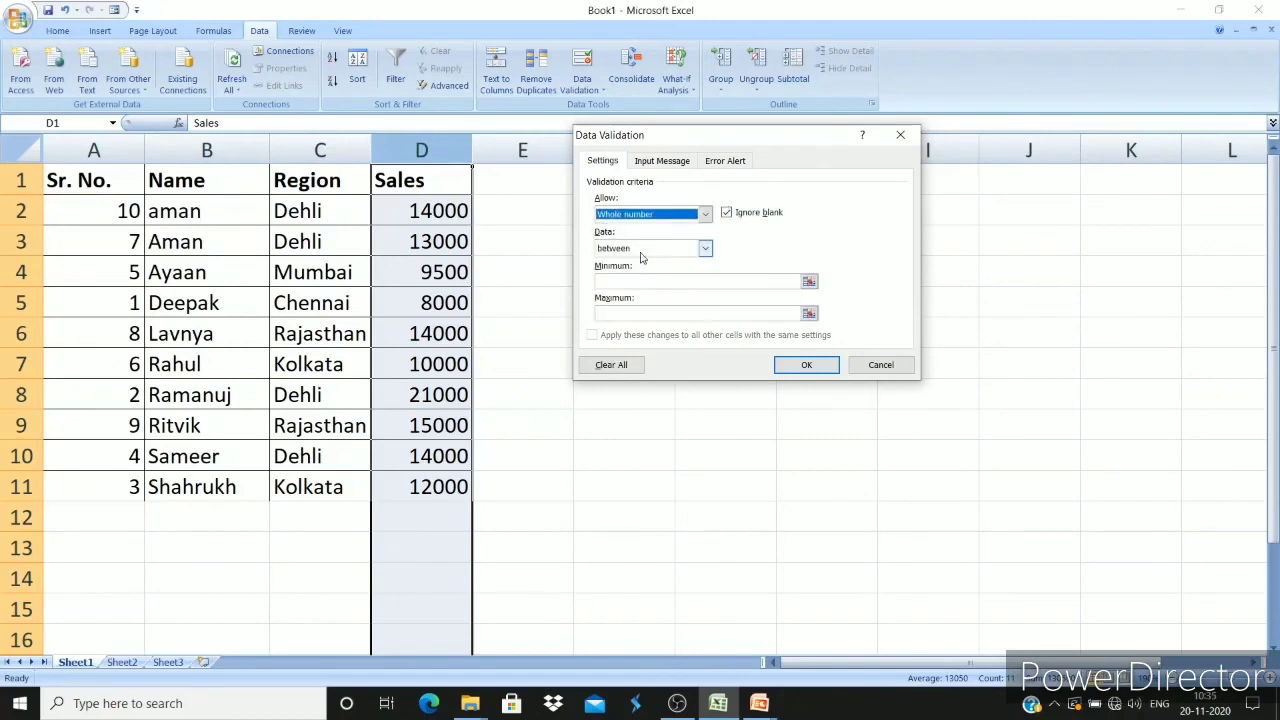
Try to apply the whole-number rule with the not between condition and no minimum or maximum.
{"action": "left_click", "coordinate": [705, 249]}
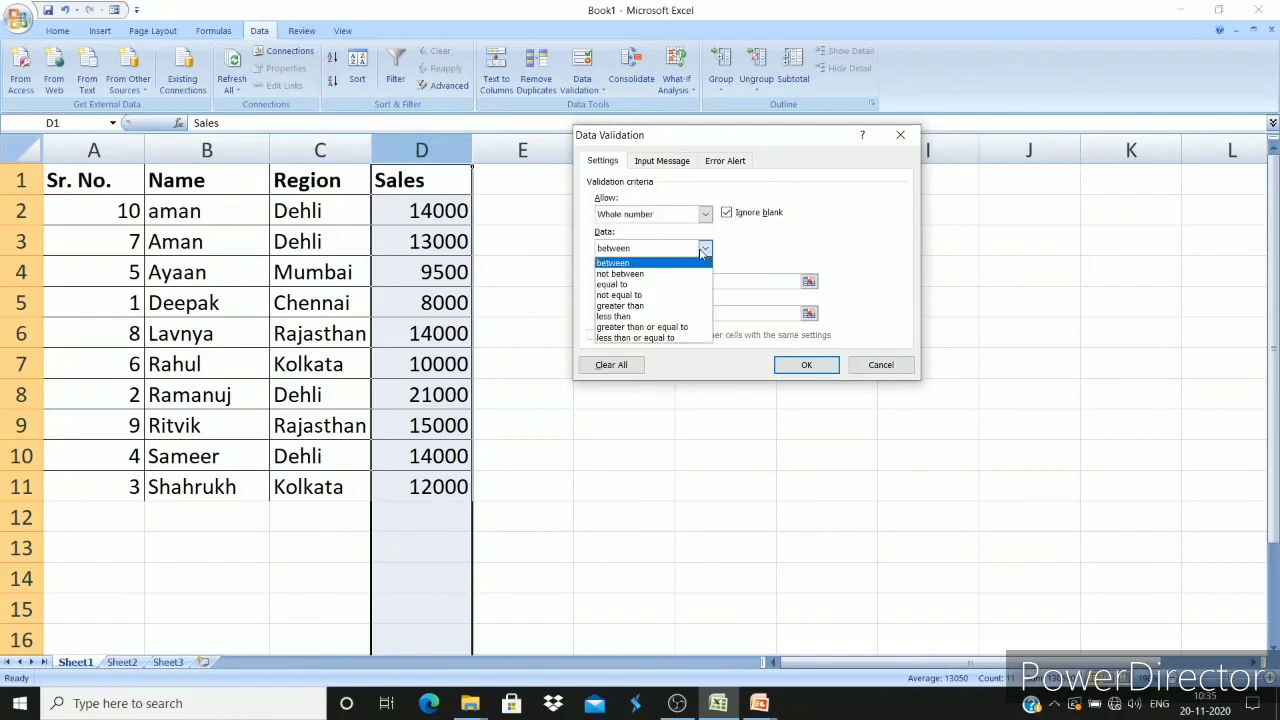
{"action": "left_click", "coordinate": [640, 273]}
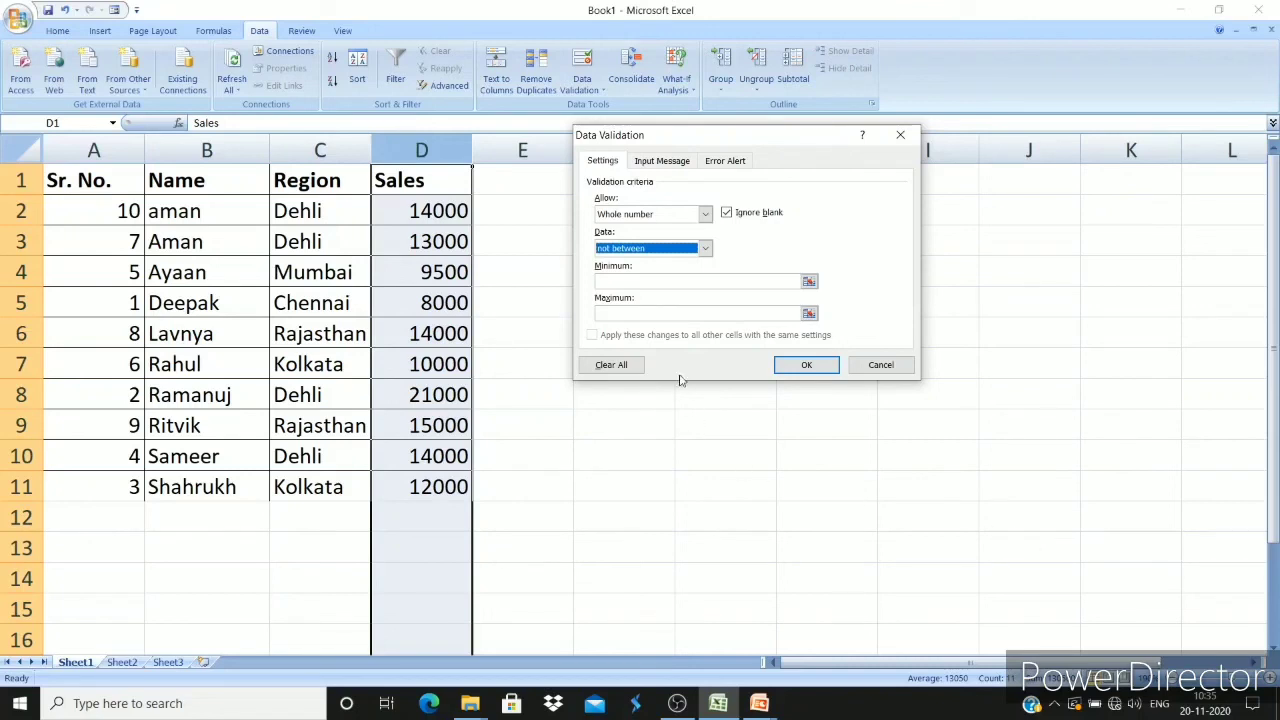
{"action": "left_click", "coordinate": [806, 366]}
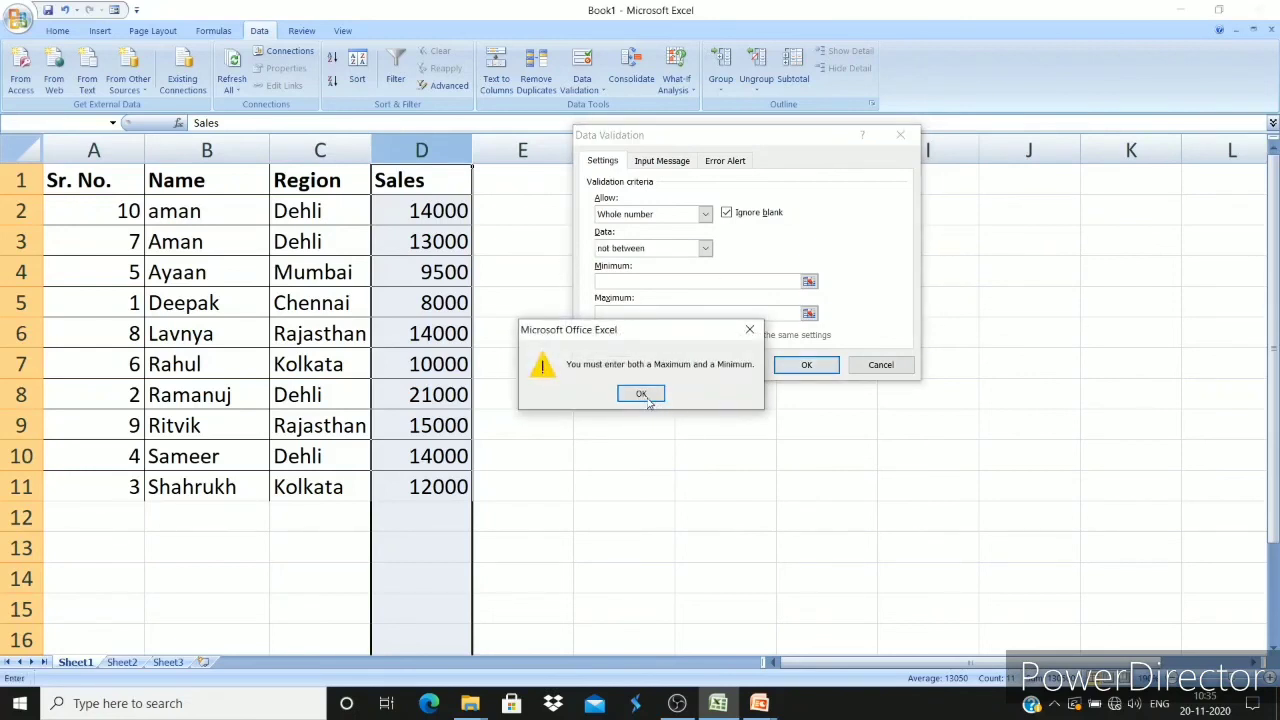
{"action": "left_click", "coordinate": [641, 393]}
{"action": "left_click", "coordinate": [705, 248]}
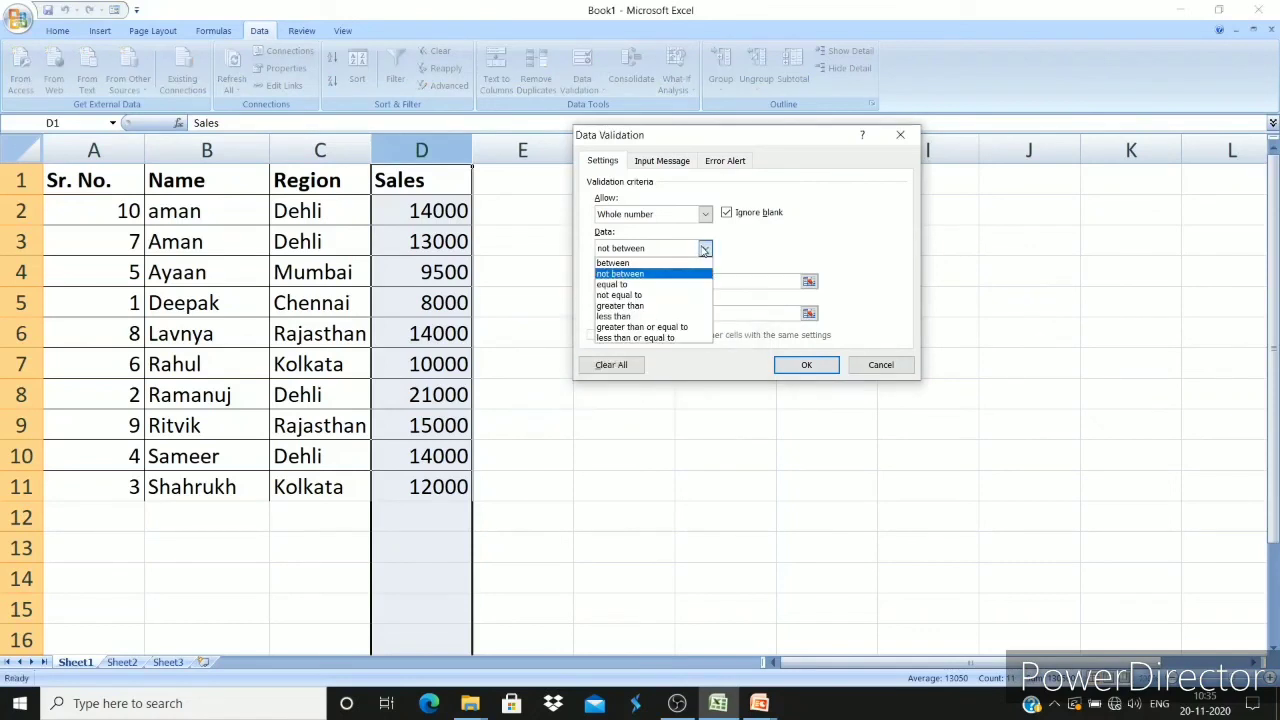
{"action": "left_click", "coordinate": [640, 274]}
{"action": "left_click", "coordinate": [648, 284]}
Restrict the Sales column to whole numbers between a minimum of 00 and a maximum of 1000000, and apply the rule.
{"action": "left_click", "coordinate": [705, 248]}
{"action": "left_click", "coordinate": [685, 263]}
{"action": "left_click", "coordinate": [670, 280]}
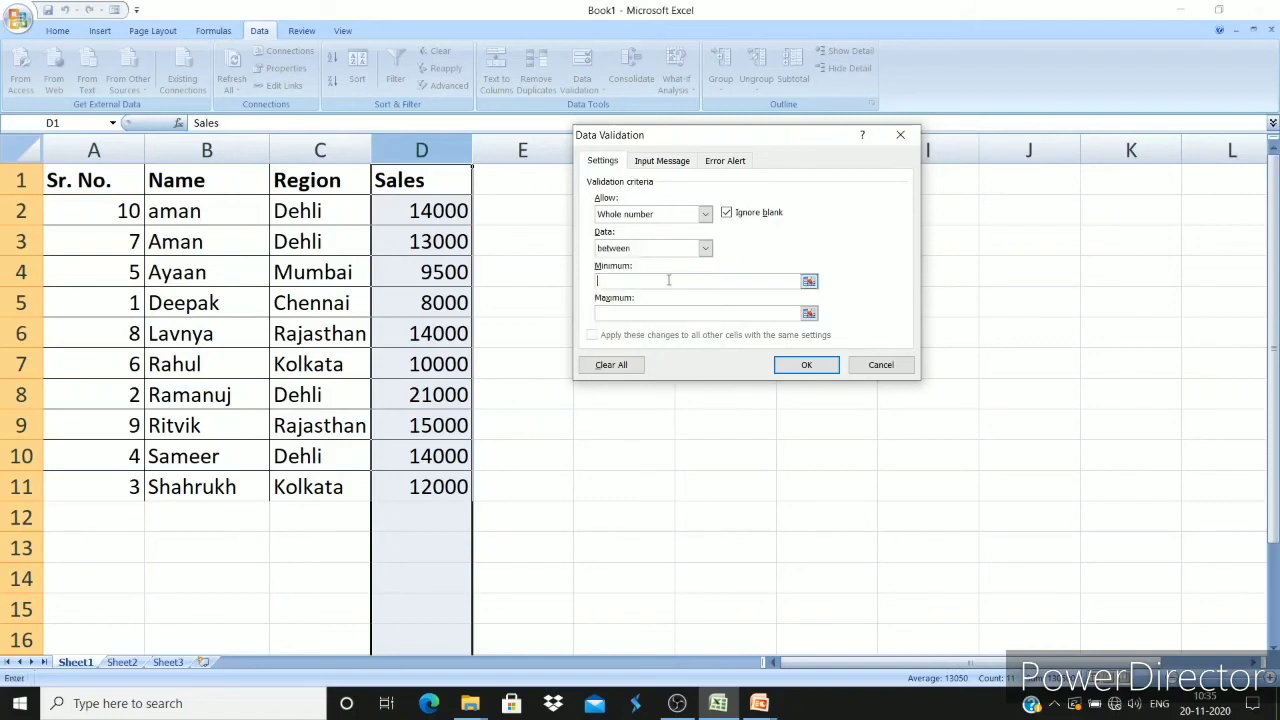
{"action": "type", "text": "000"}
{"action": "key", "text": "BackSpace"}
{"action": "key", "text": "Tab"}
{"action": "type", "text": "1000000"}
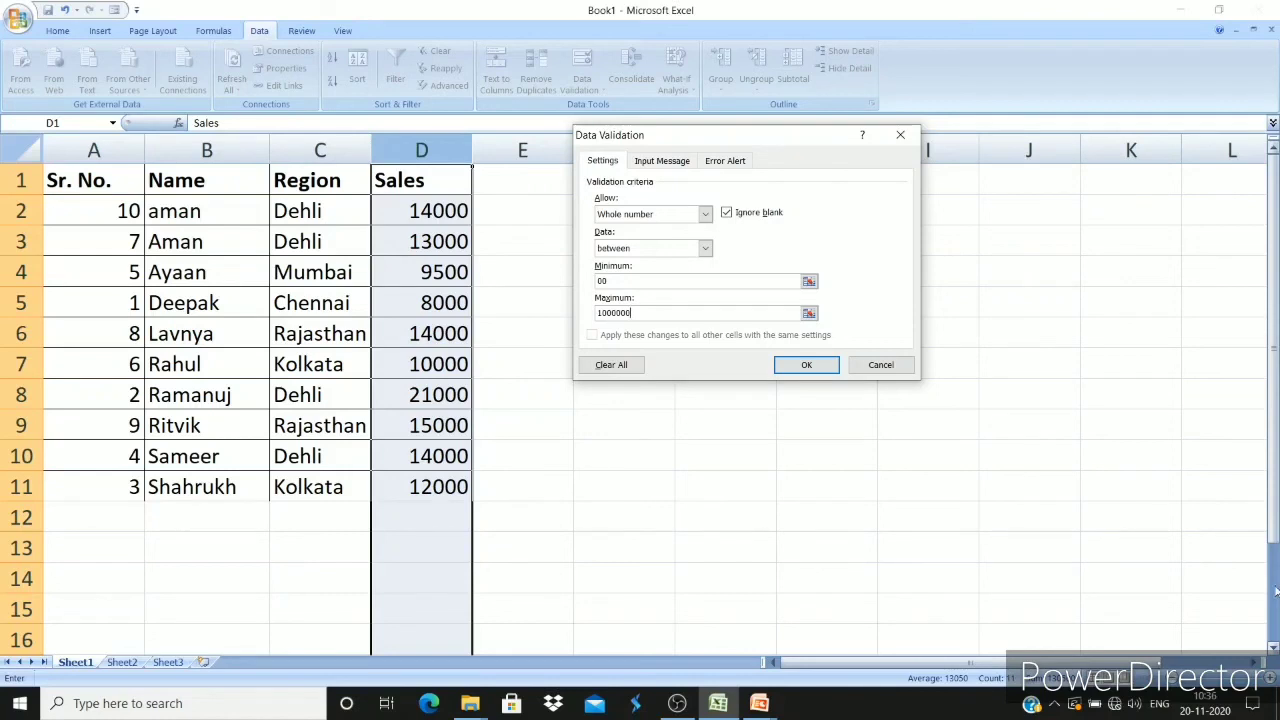
{"action": "left_click", "coordinate": [810, 366]}
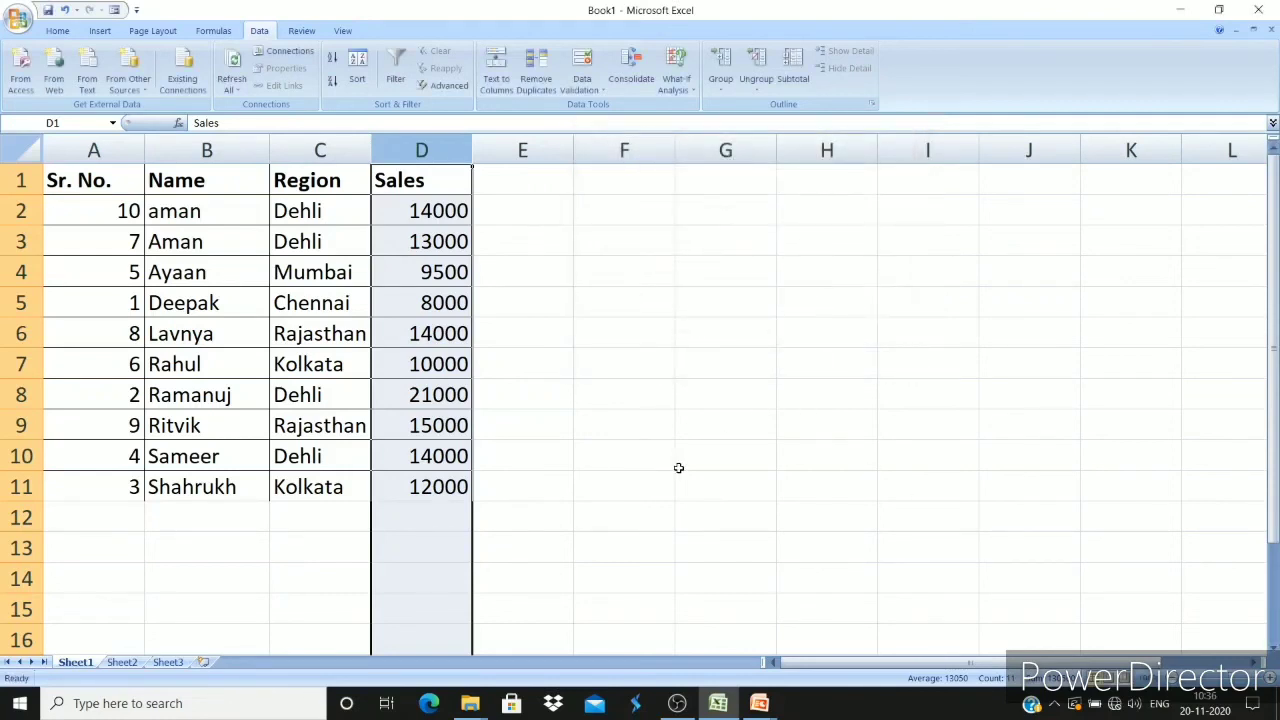
Test the validation rule by trying to enter the text skdfj in cell D12.
{"action": "left_click", "coordinate": [424, 525]}
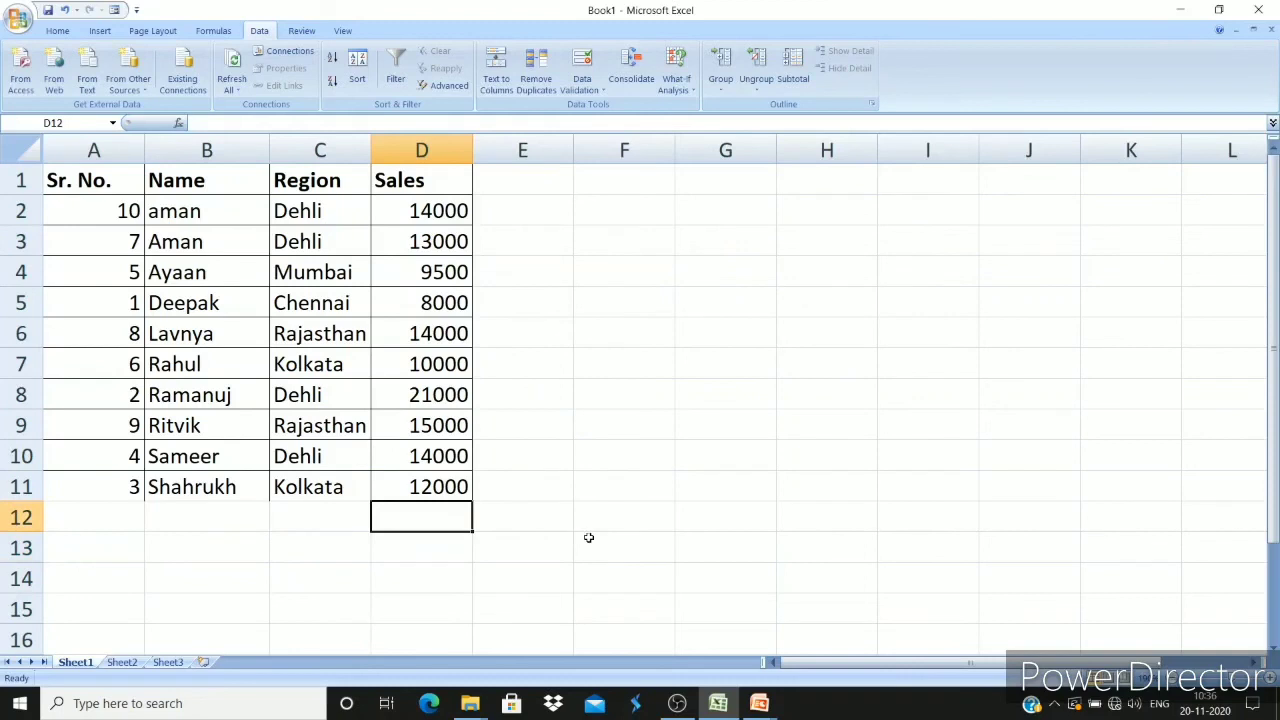
{"action": "type", "text": "skdfj"}
{"action": "key", "text": "Return"}
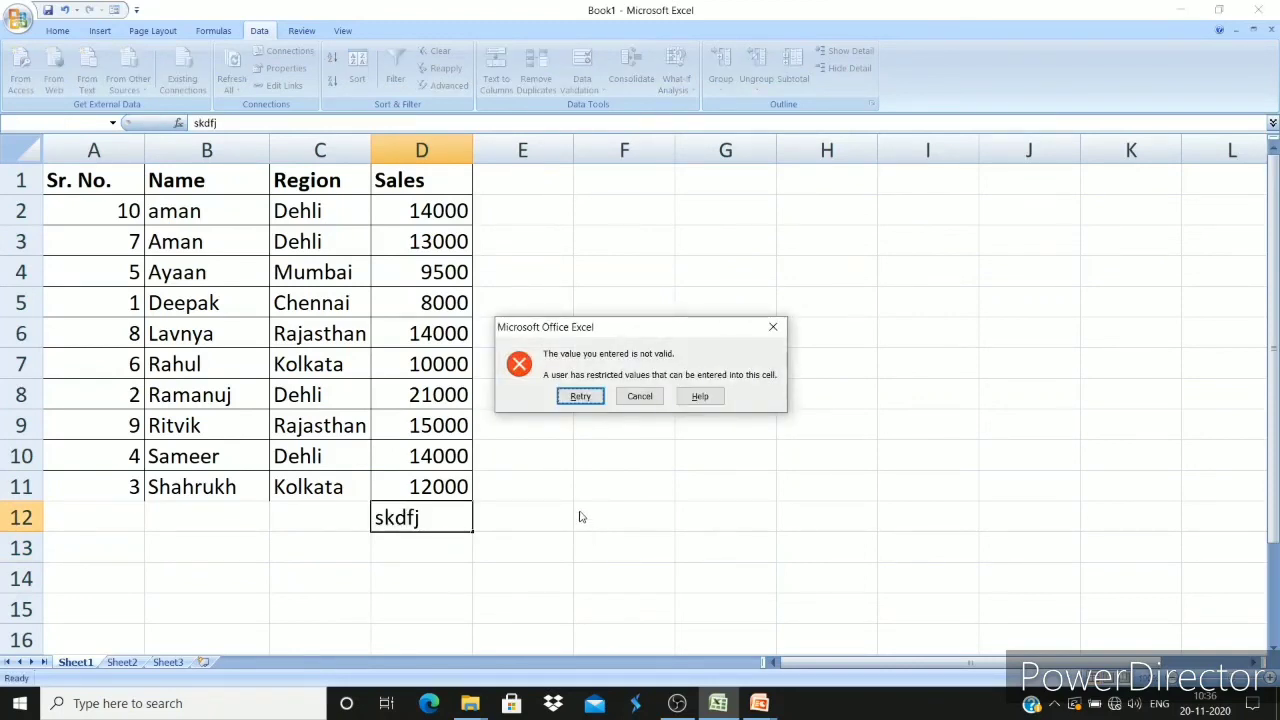
{"action": "left_click", "coordinate": [580, 396]}
Enter 15220 in cell D12 in place of the invalid text.
{"action": "type", "text": "1"}
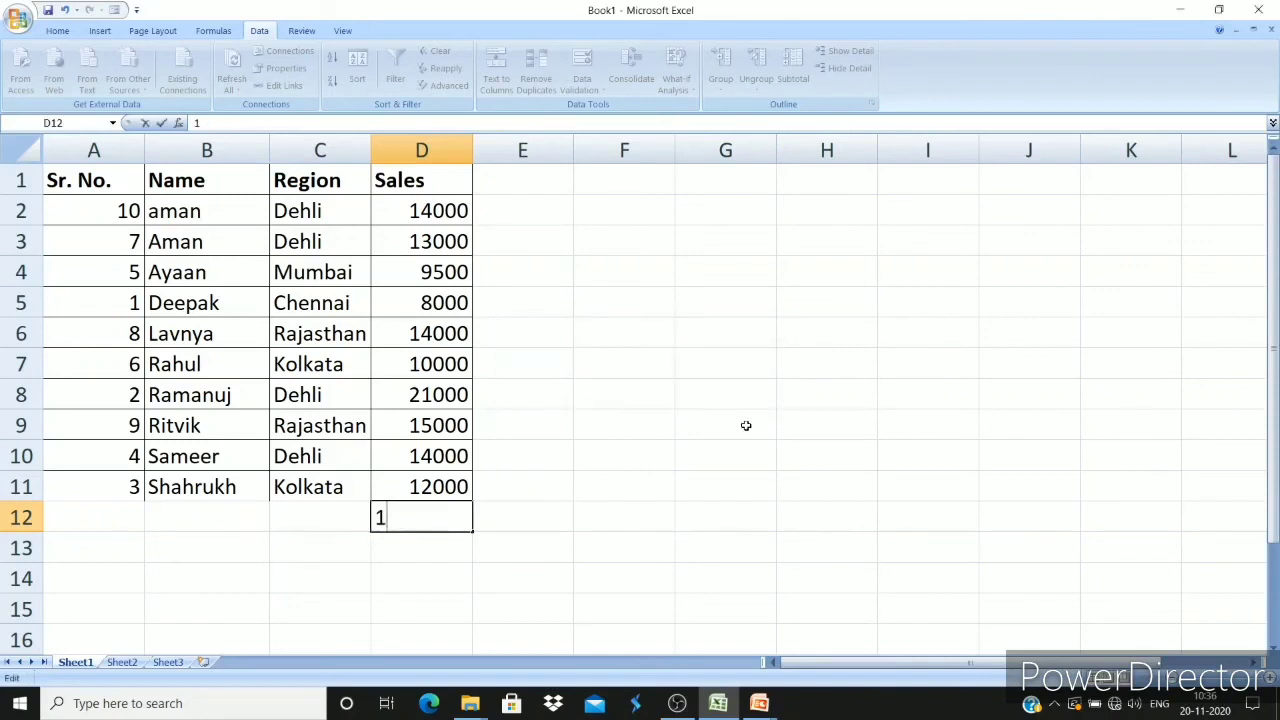
{"action": "type", "text": "5220"}
{"action": "key", "text": "Return"}
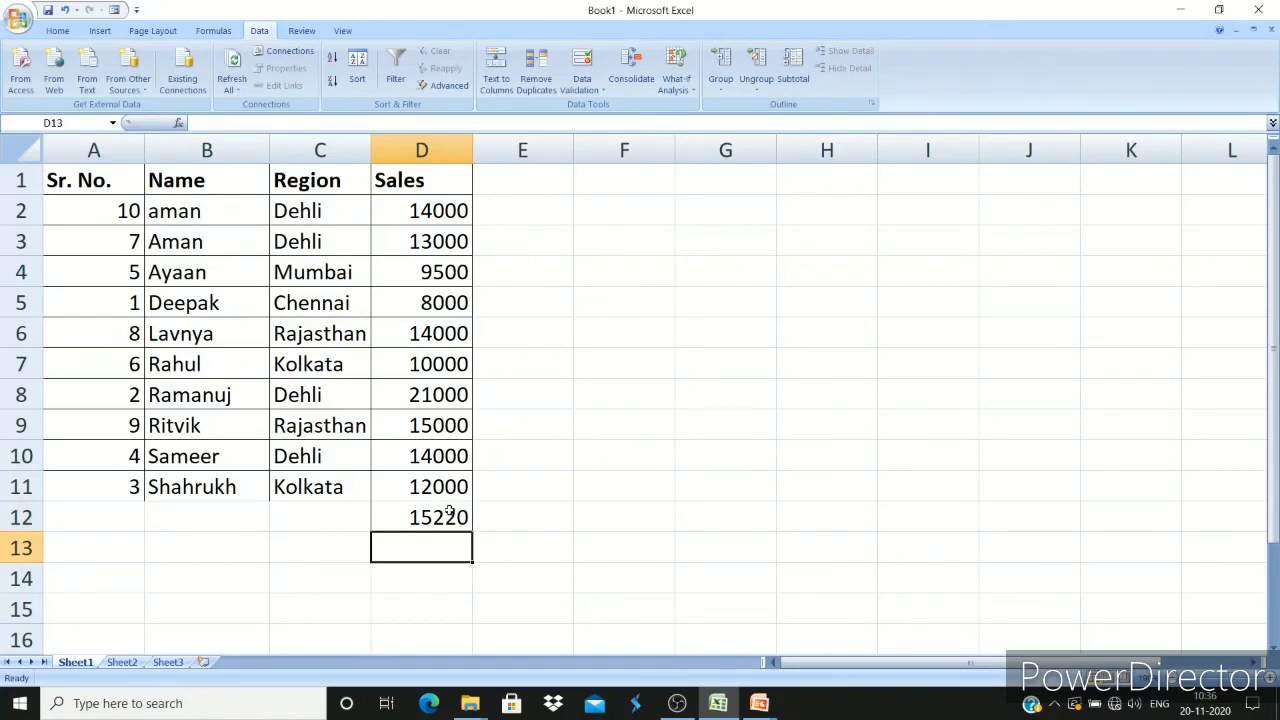
Test the upper limit of the rule by trying to enter 1100000 in cell D13.
{"action": "type", "text": "1"}
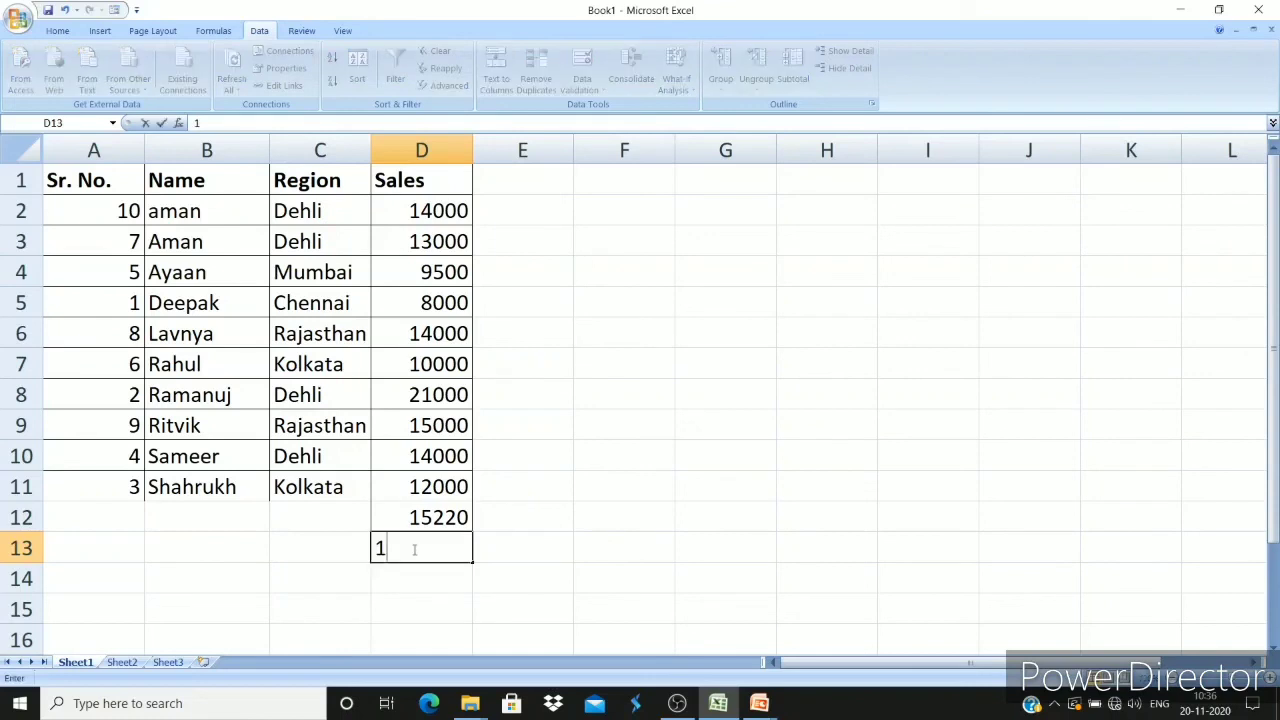
{"action": "key", "text": "BackSpace"}
{"action": "type", "text": "1100000"}
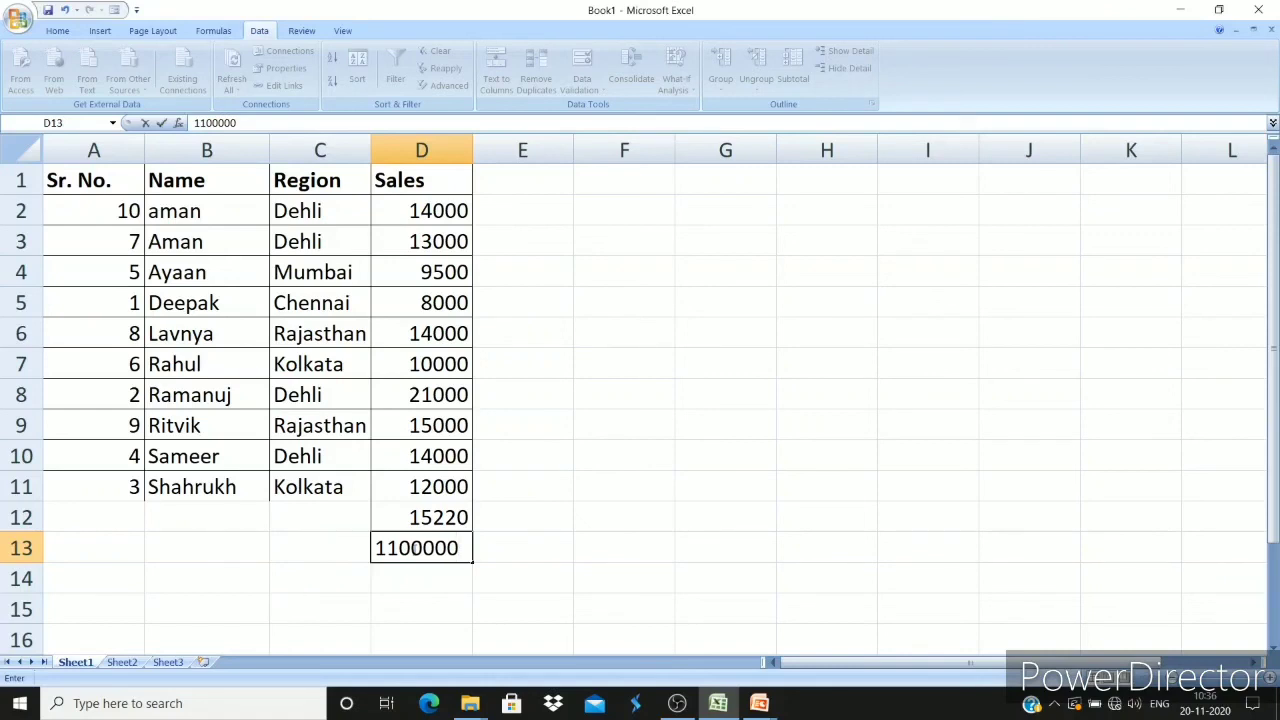
{"action": "key", "text": "Return"}
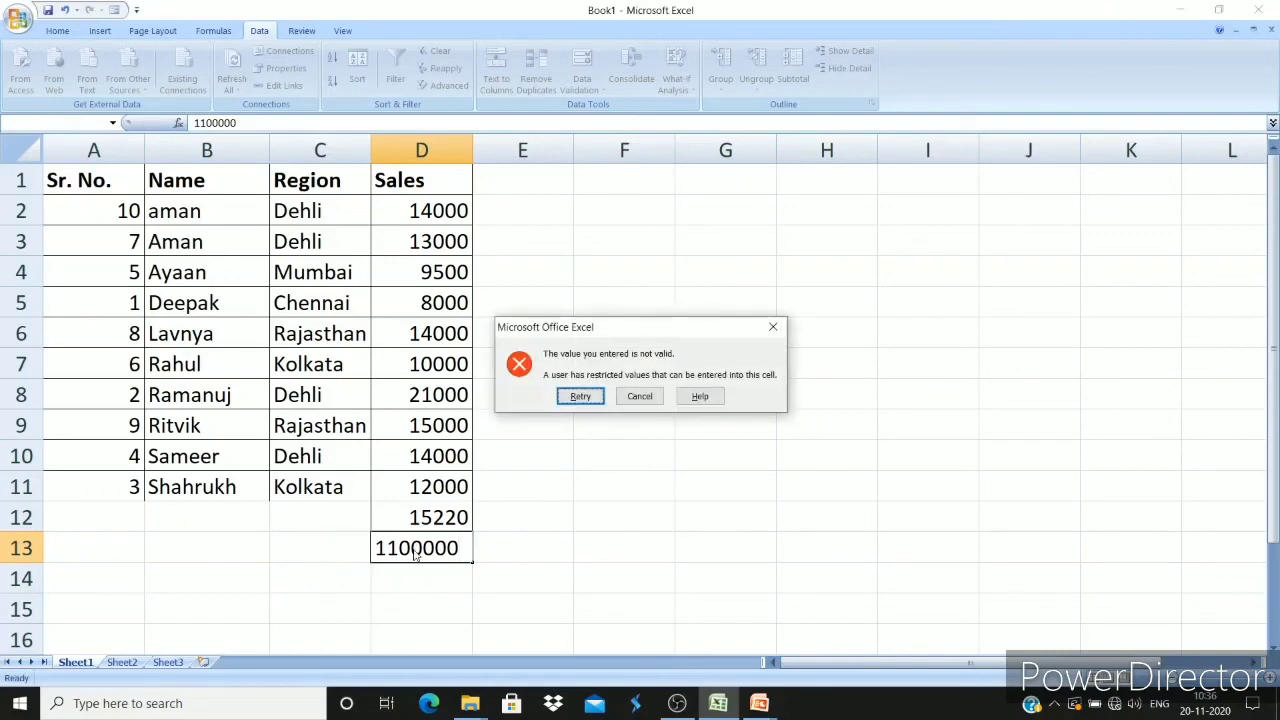
{"action": "key", "text": "Return"}
Enter 125000 in cell D13 in place of the out-of-range number, and switch to the Data Validation slide in PowerPoint.
{"action": "key", "text": "BackSpace"}
{"action": "type", "text": "12500"}
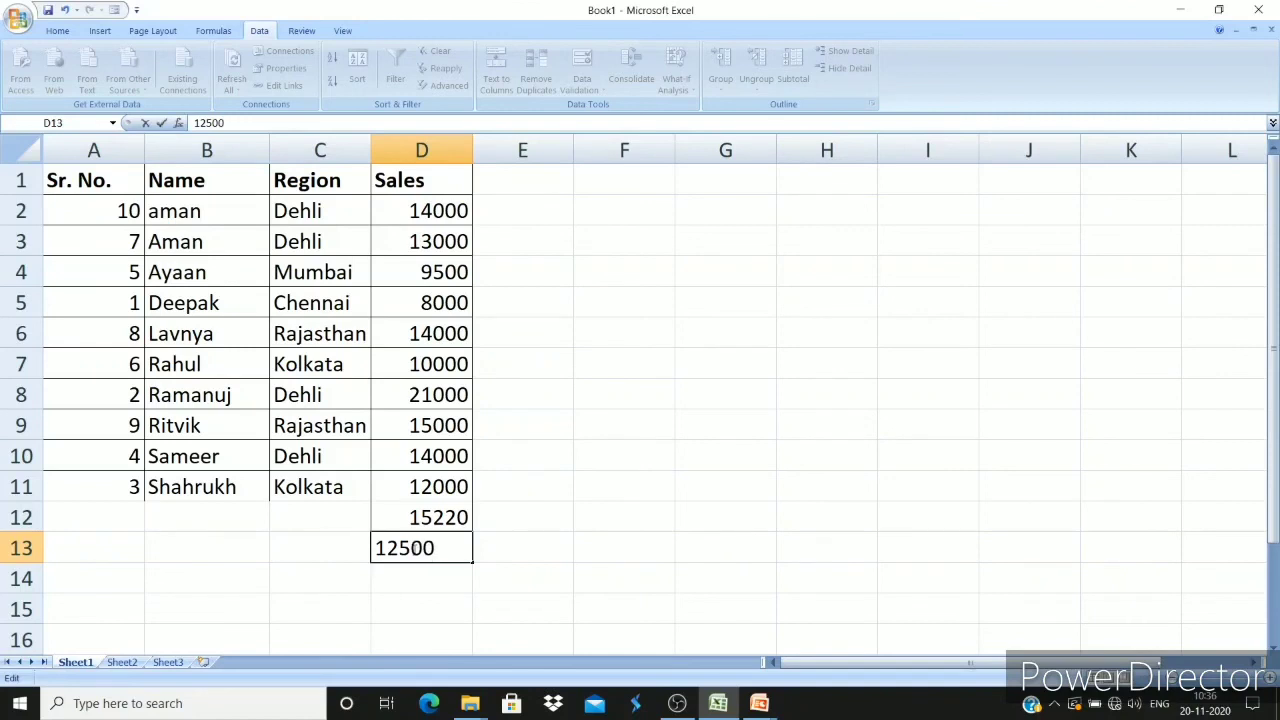
{"action": "type", "text": "0"}
{"action": "key", "text": "Return"}
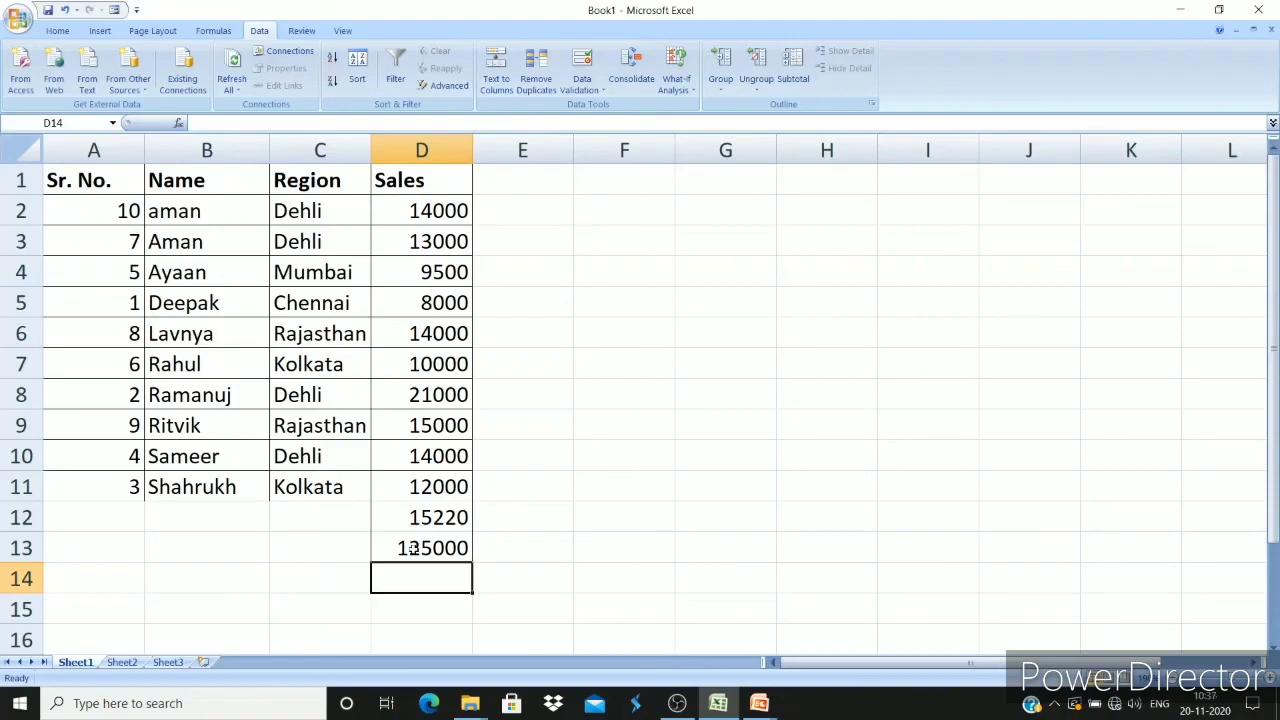
{"action": "key", "text": "alt+Tab"}
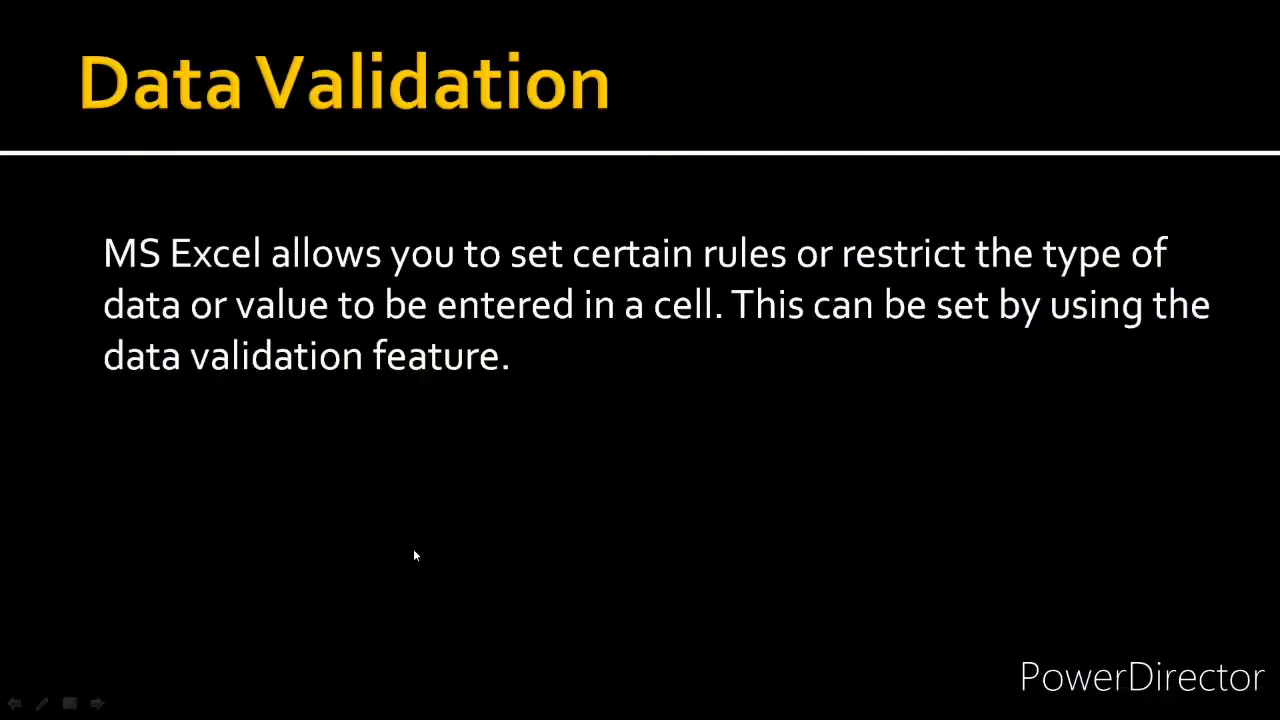